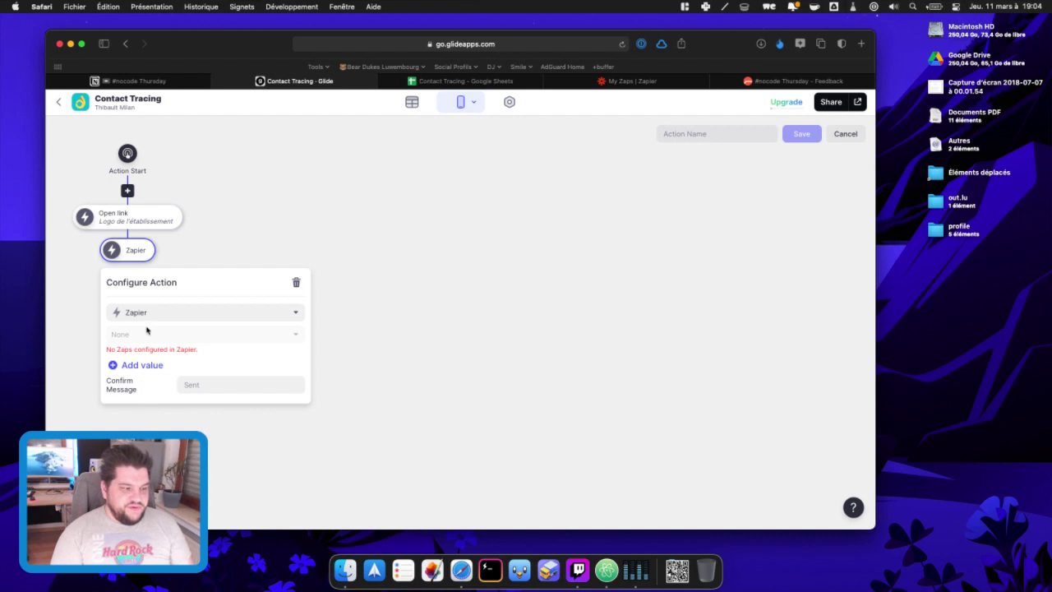
# Step: Switch to Zapier and create a new Zap
pyautogui.click(207, 249)
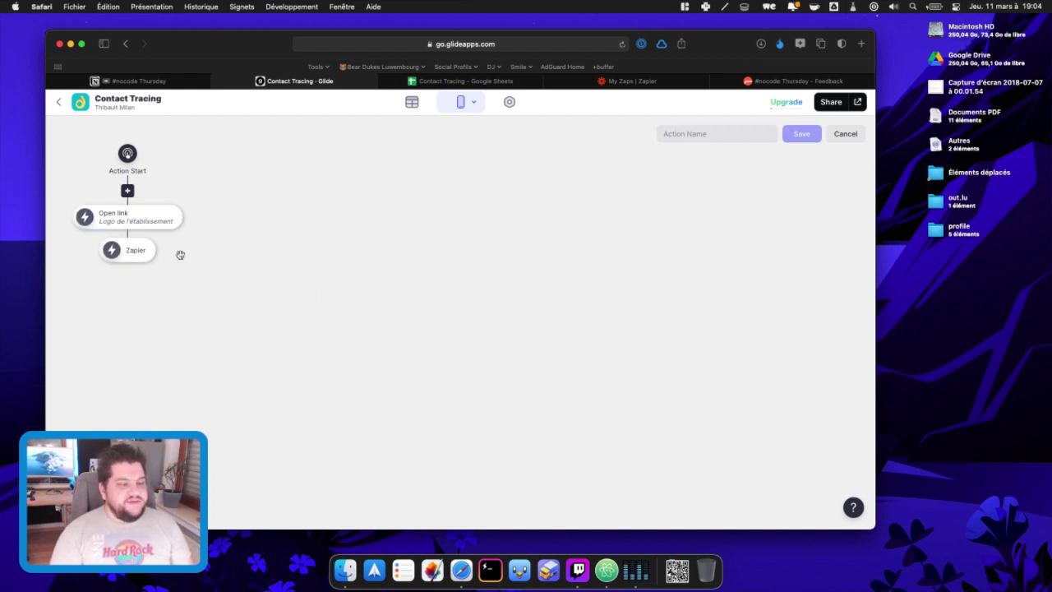
pyautogui.click(461, 81)
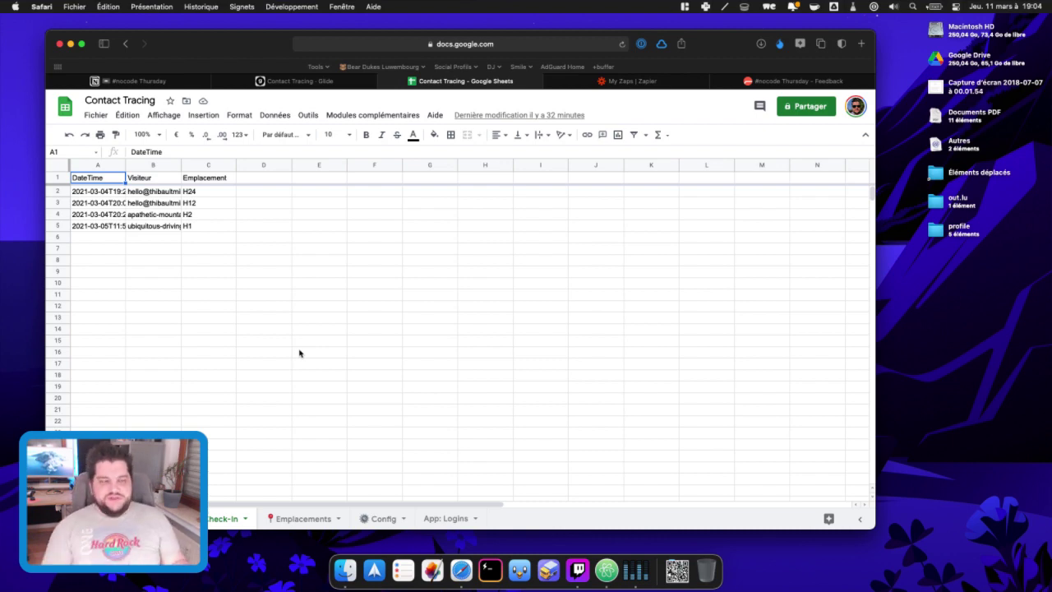
pyautogui.click(631, 81)
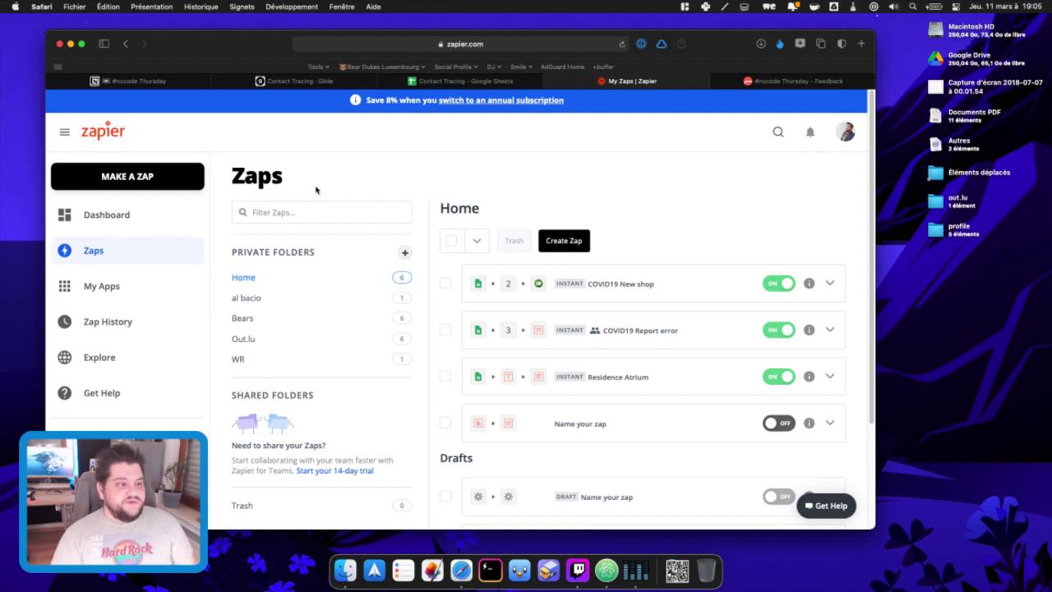
pyautogui.click(573, 248)
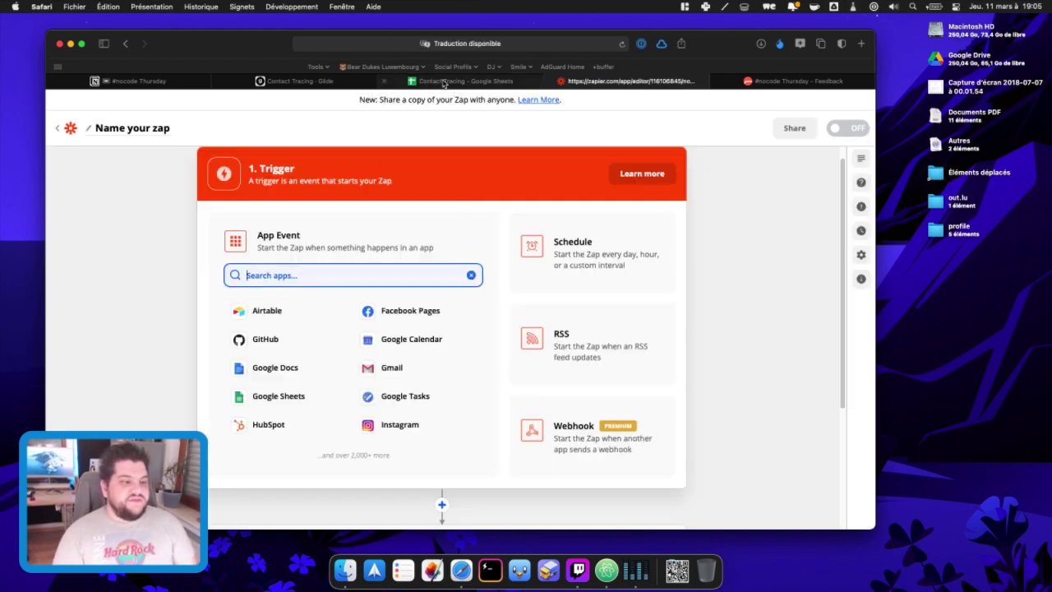
# Step: Return to the Glide app, delete the Zapier step from the custom action, and discard the action without saving
pyautogui.click(317, 82)
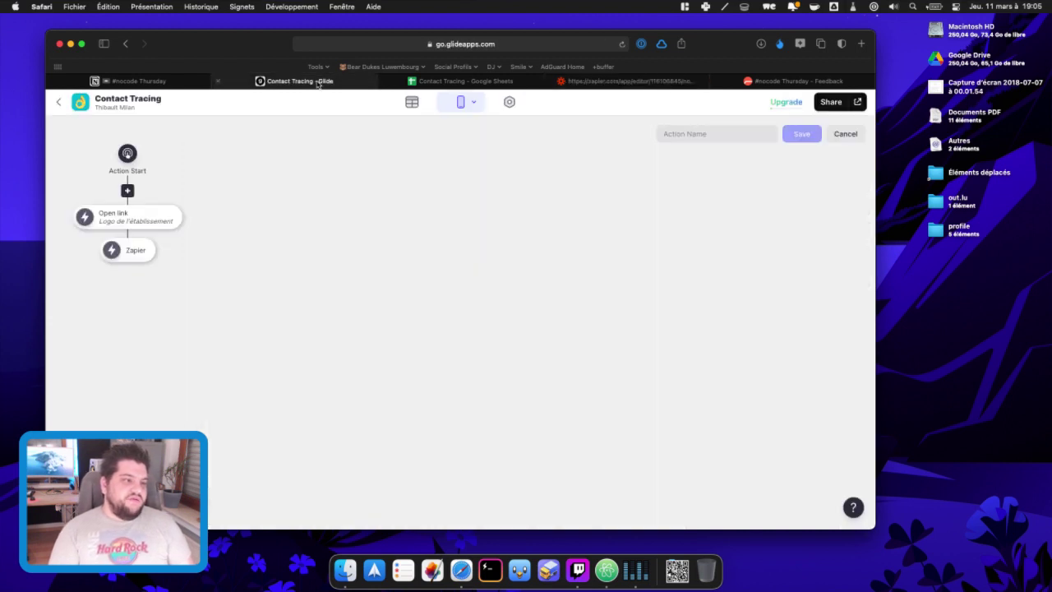
pyautogui.click(131, 256)
pyautogui.click(189, 313)
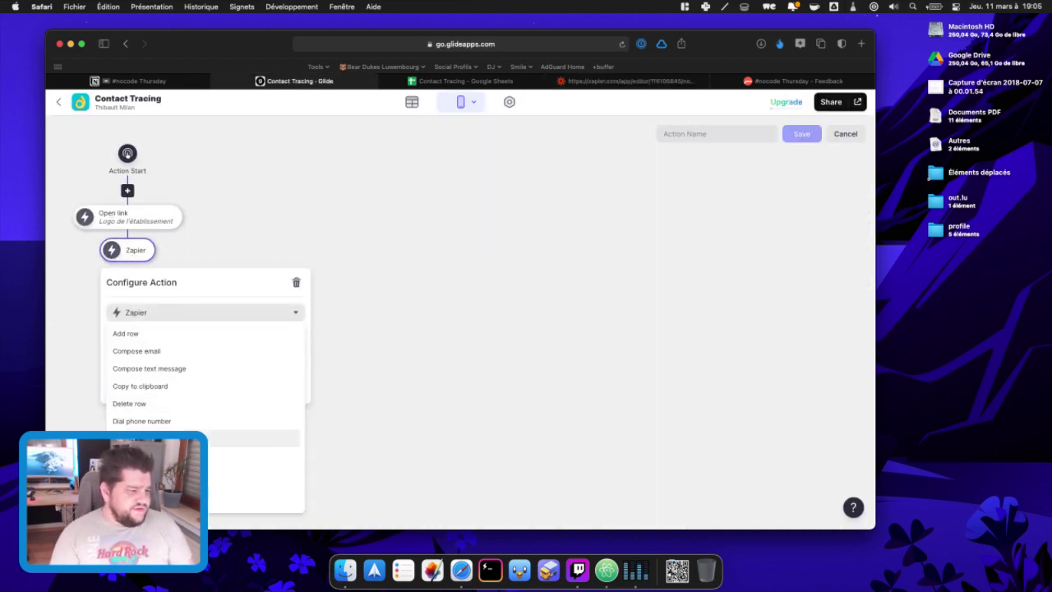
pyautogui.scroll(-5, 263, 479)
pyautogui.scroll(2, 263, 479)
pyautogui.scroll(-2, 263, 479)
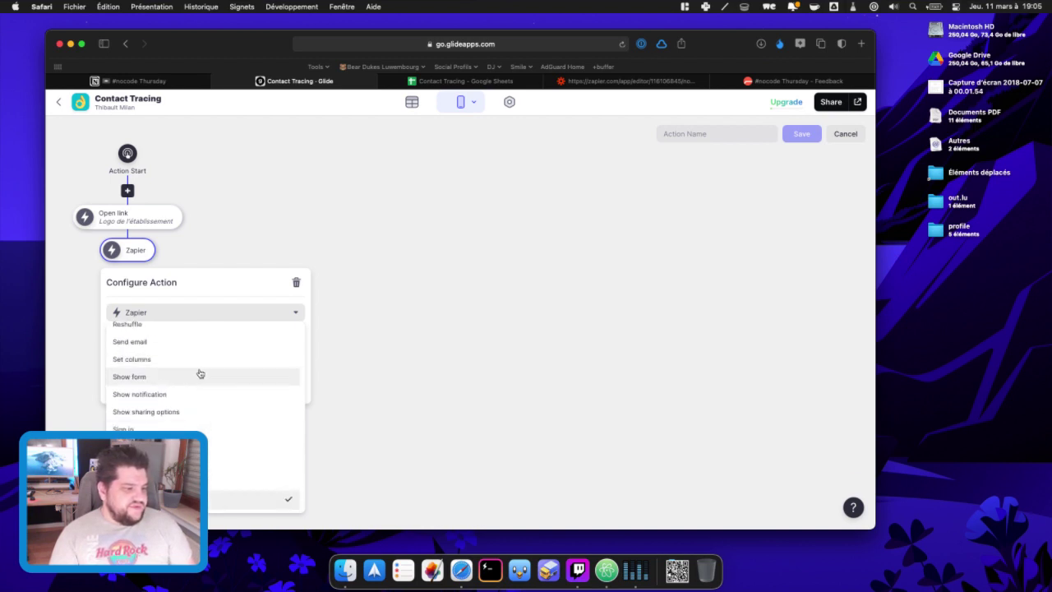
pyautogui.scroll(5, 201, 382)
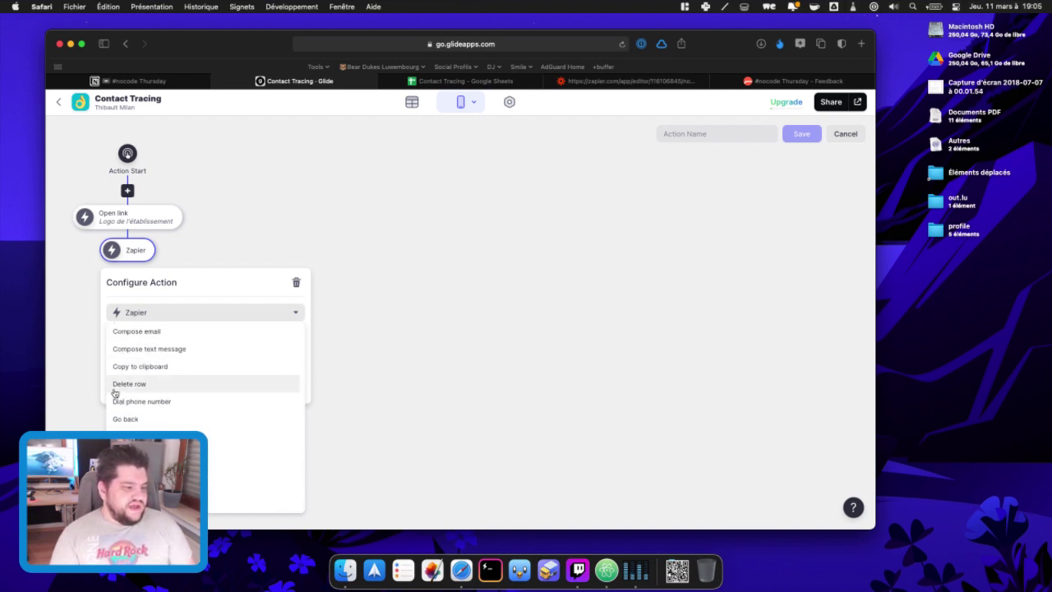
pyautogui.click(296, 282)
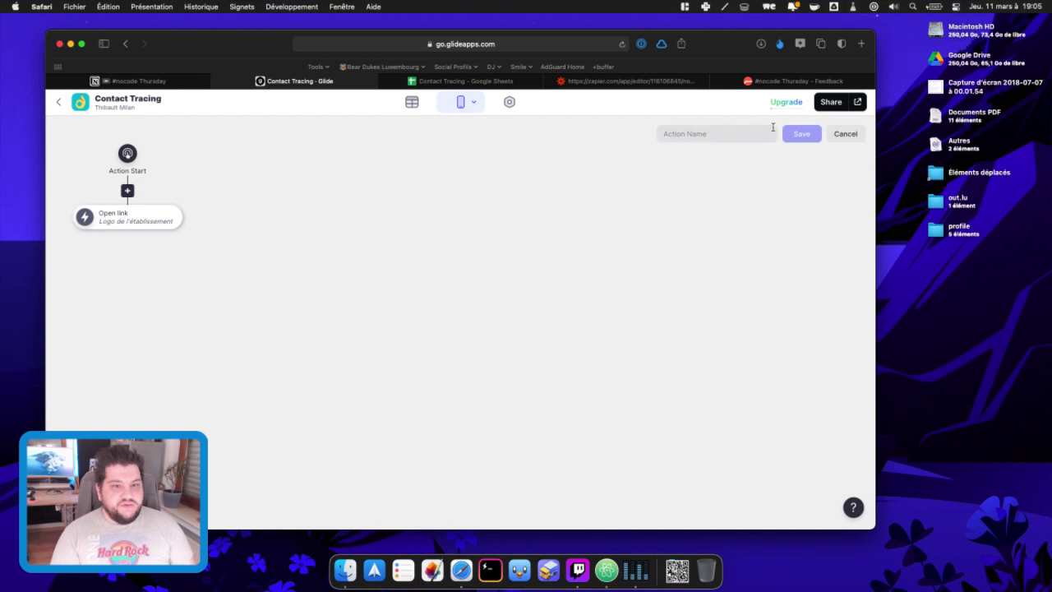
pyautogui.click(848, 134)
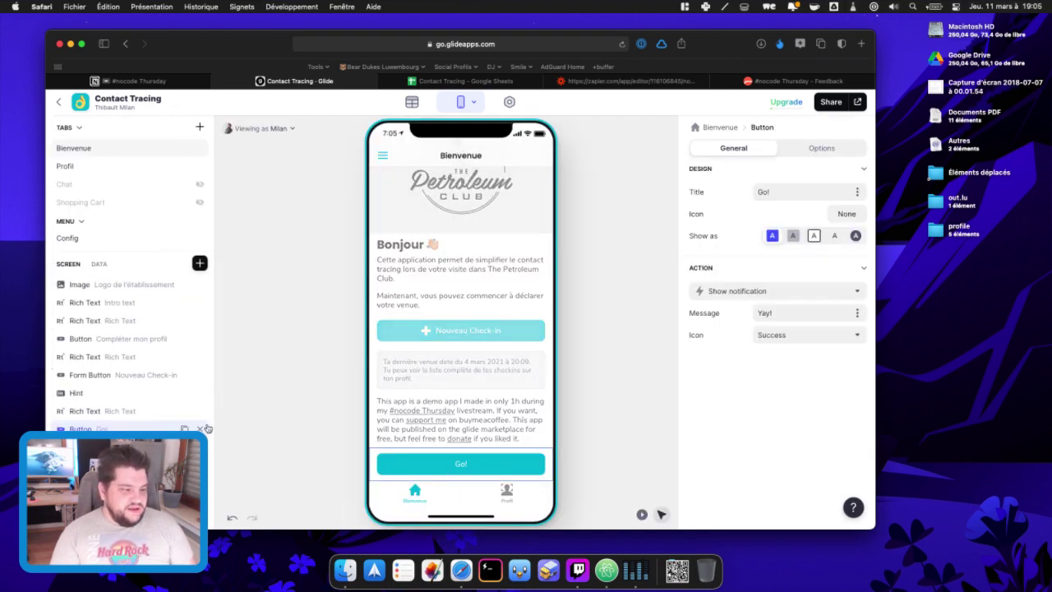
# Step: Switch to the new Zap in Zapier and name it "Suppression auto checkin contact tracing"
pyautogui.click(456, 82)
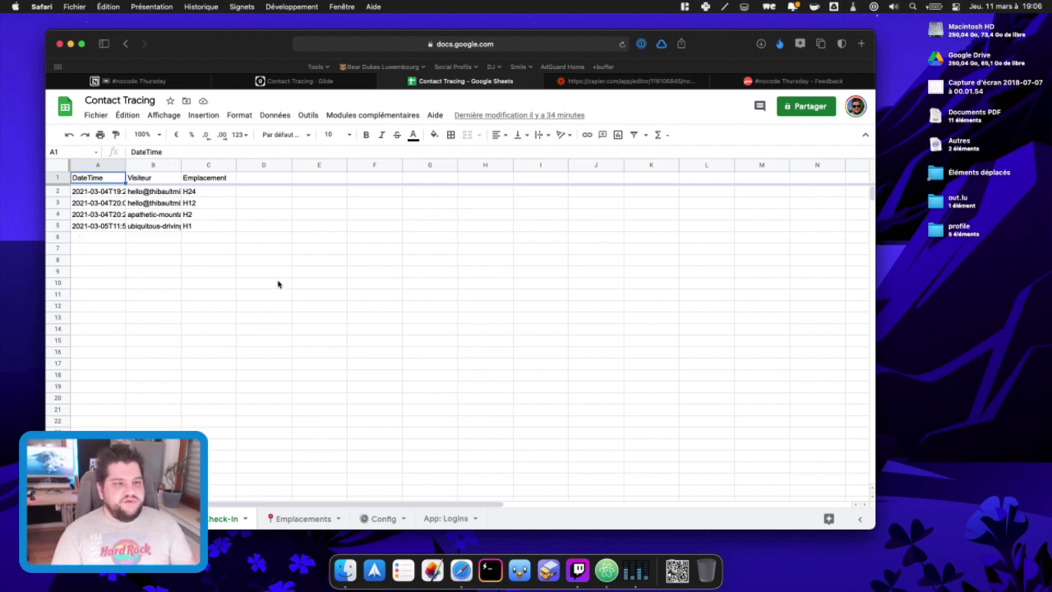
pyautogui.click(581, 89)
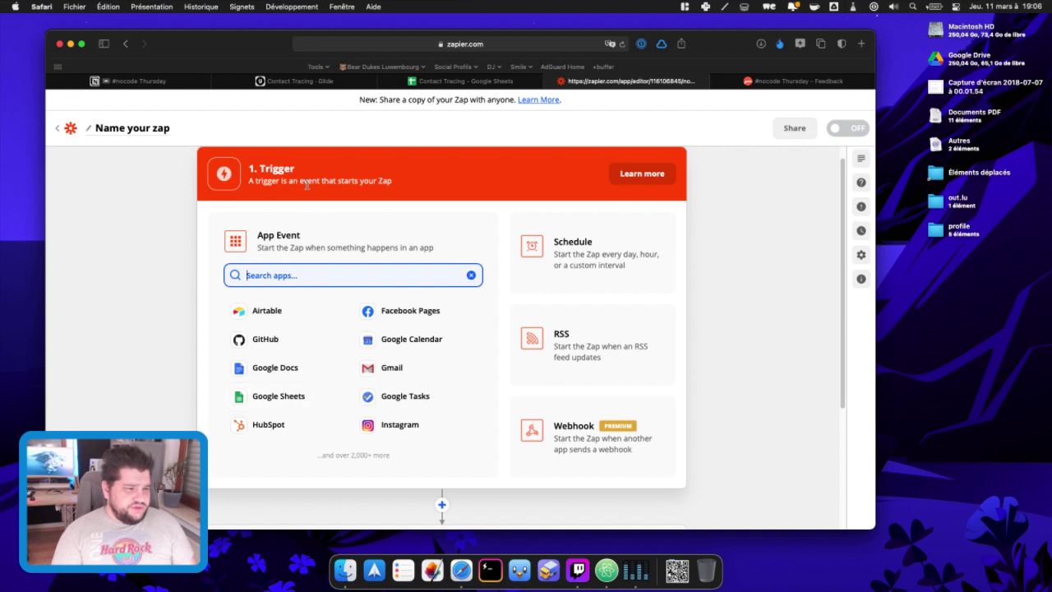
pyautogui.click(119, 134)
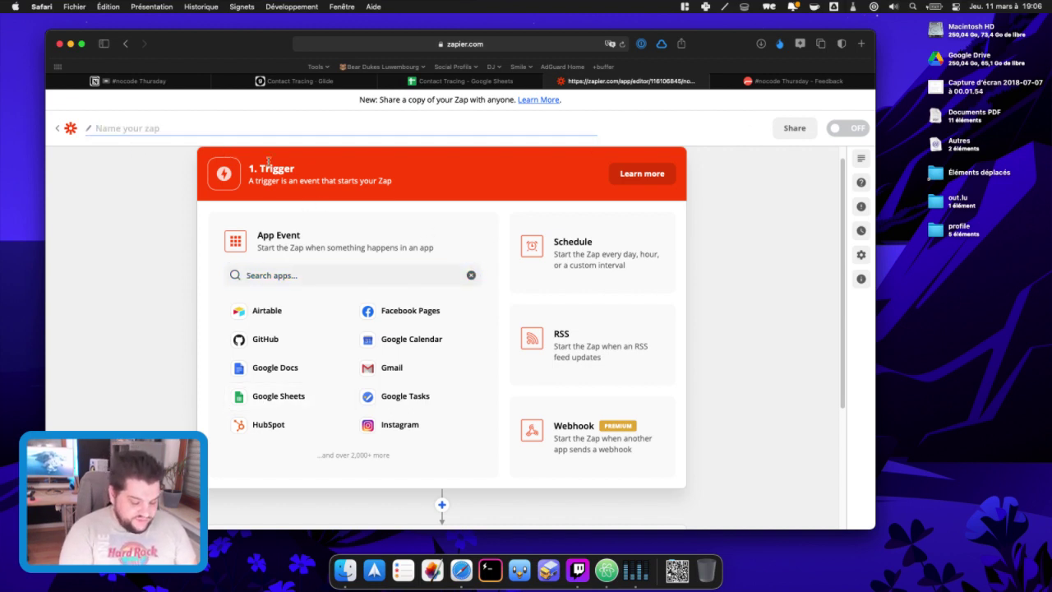
pyautogui.write('Suppression')
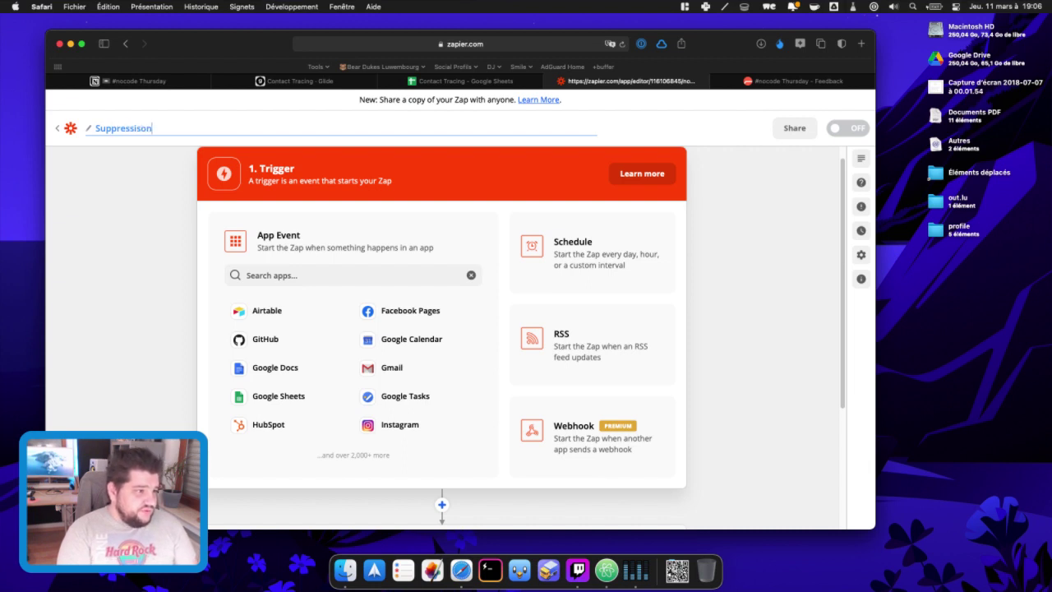
pyautogui.write(' auto')
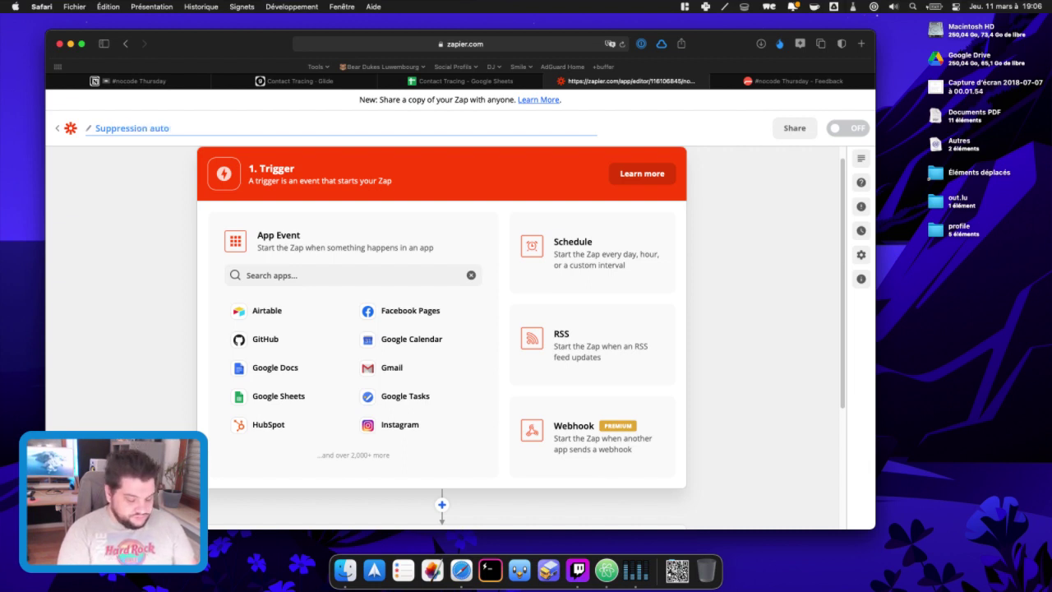
pyautogui.write(' checkin')
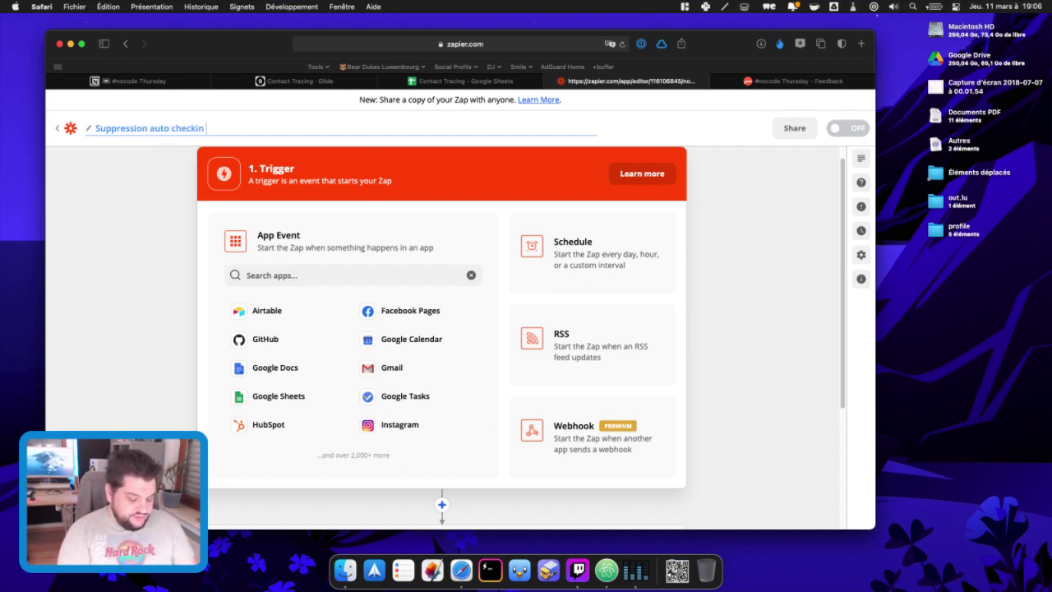
pyautogui.write(' contact tracing')
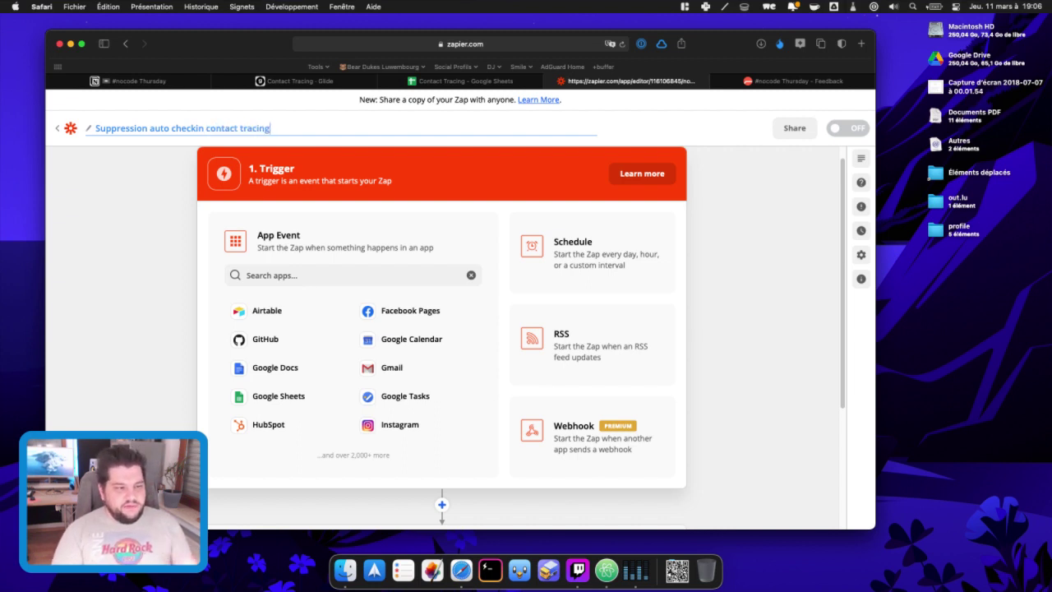
# Step: Choose Google Sheets as the Zap's trigger app with New Spreadsheet Row as the trigger event
pyautogui.click(362, 283)
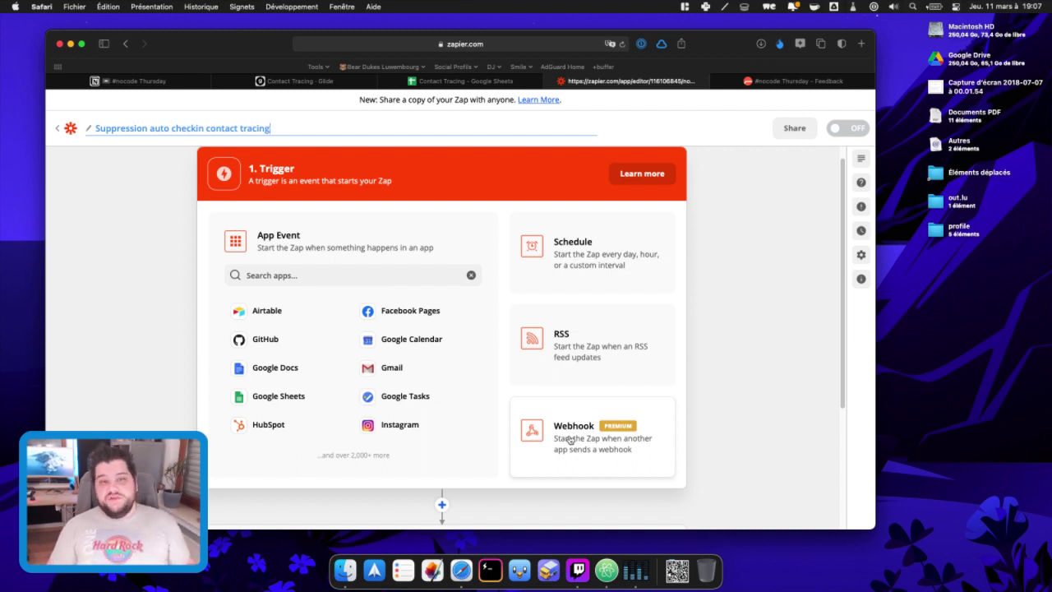
pyautogui.click(288, 398)
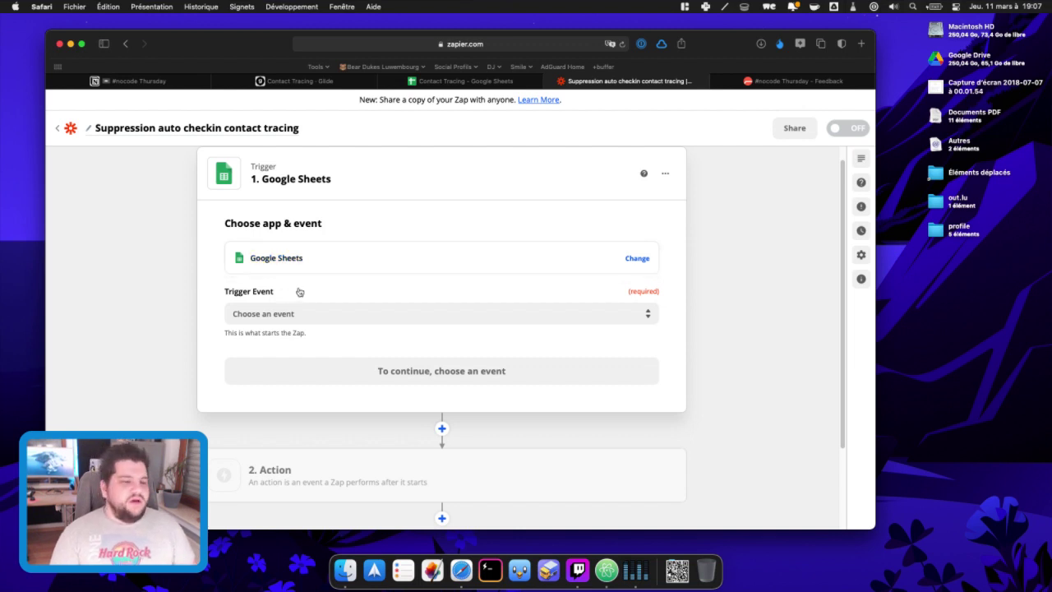
pyautogui.click(284, 316)
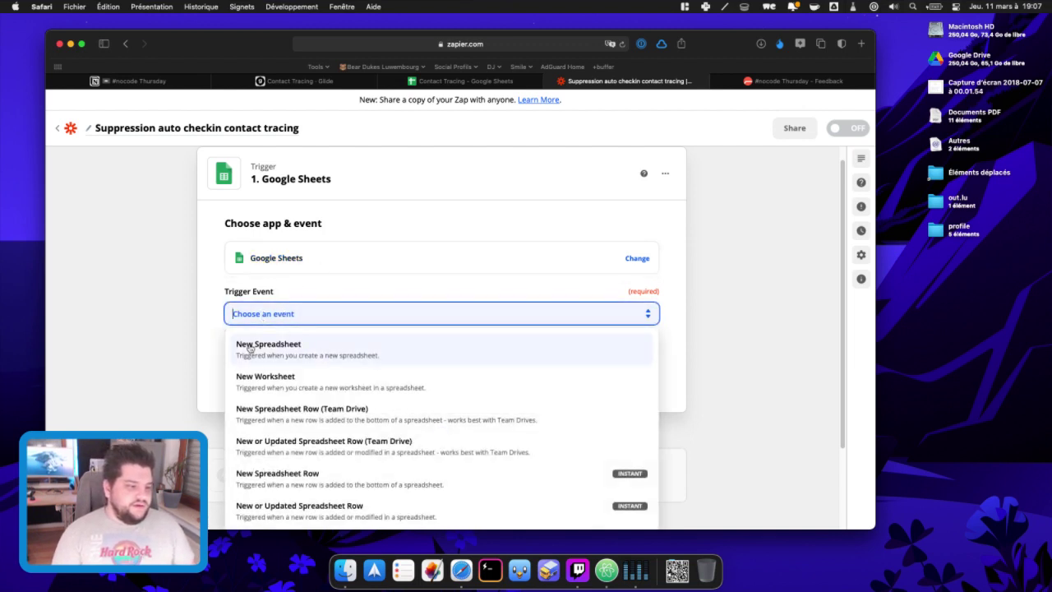
pyautogui.scroll(-1, 364, 441)
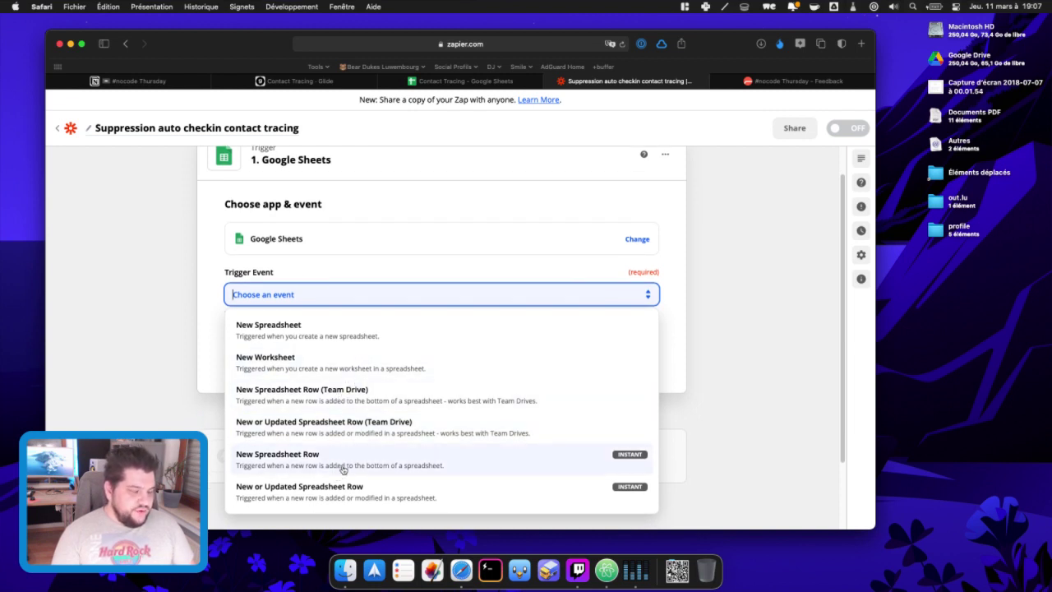
pyautogui.click(355, 463)
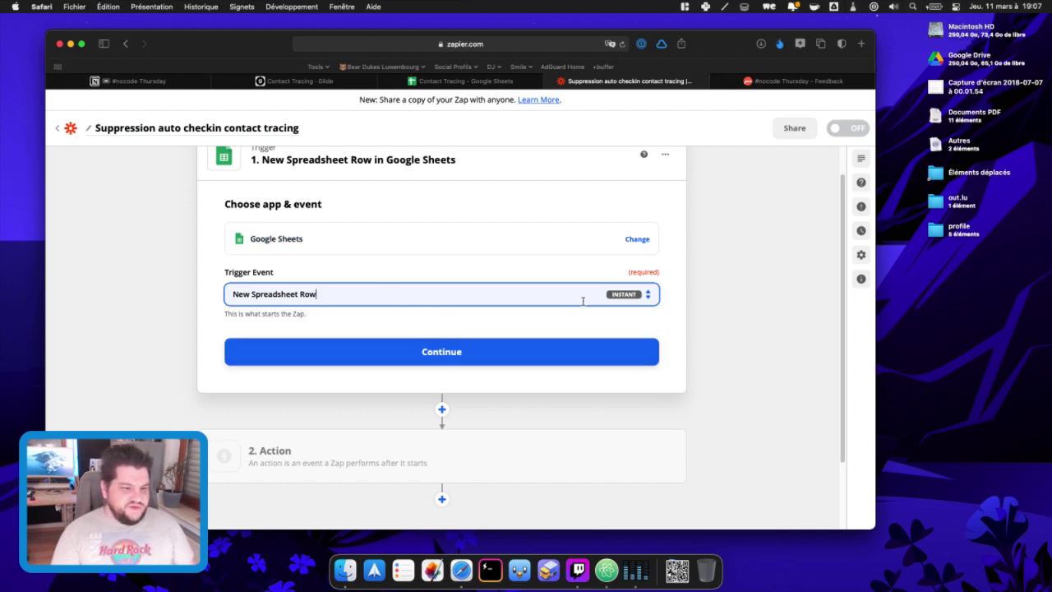
pyautogui.click(647, 296)
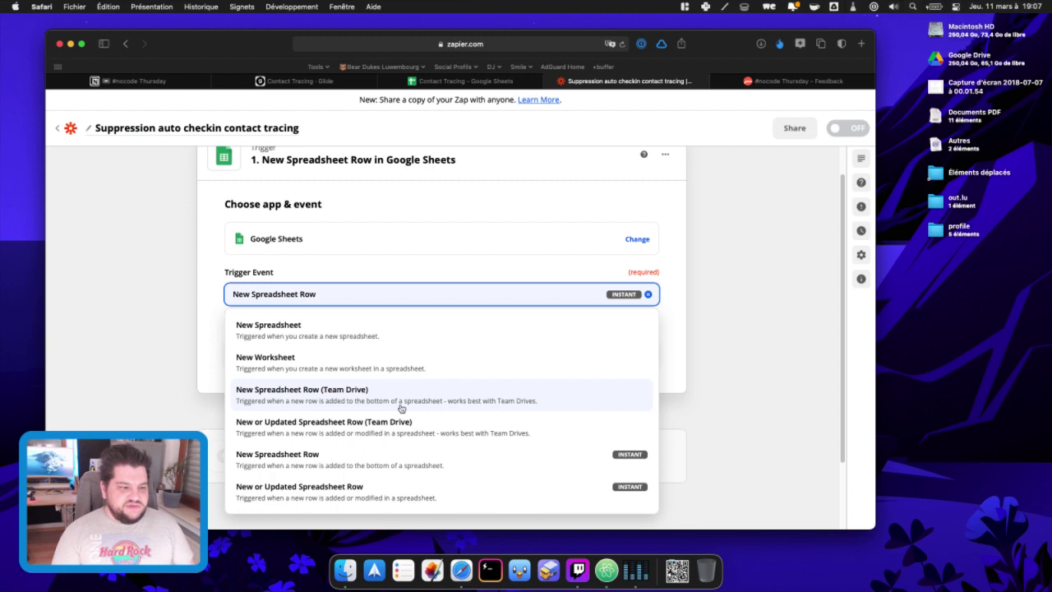
pyautogui.write('e')
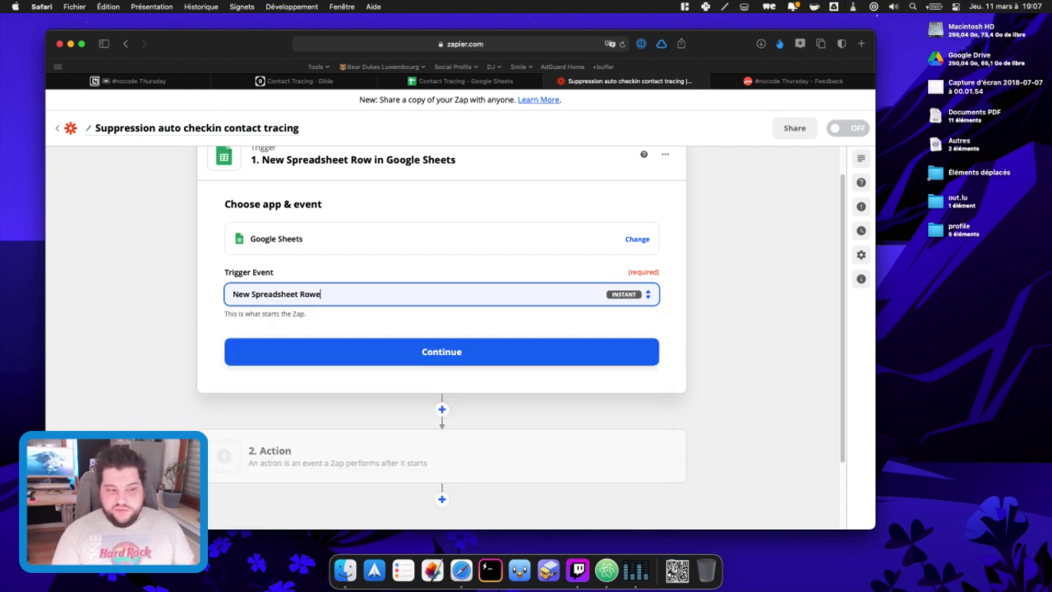
pyautogui.press('BackSpace')
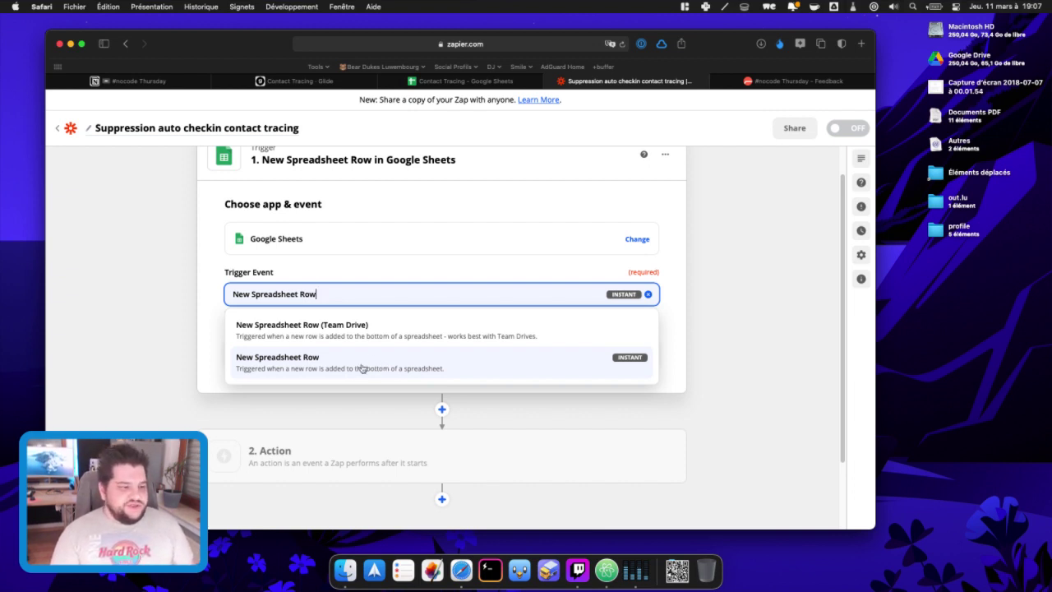
pyautogui.click(325, 368)
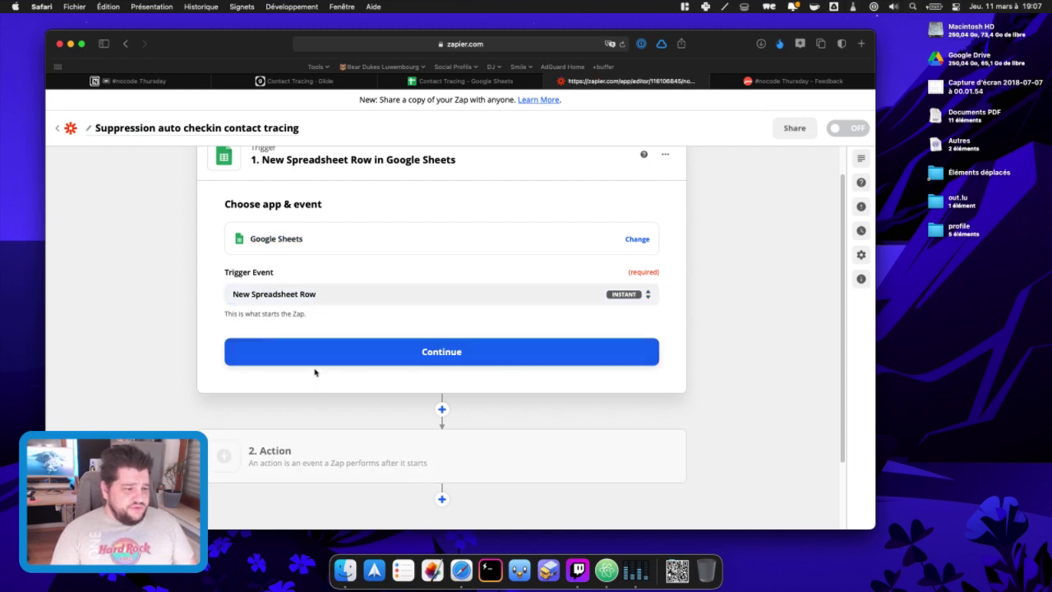
# Step: Accept the trigger event, choose the Gmail-based Google Sheets account for the trigger, and continue to the trigger setup
pyautogui.click(363, 360)
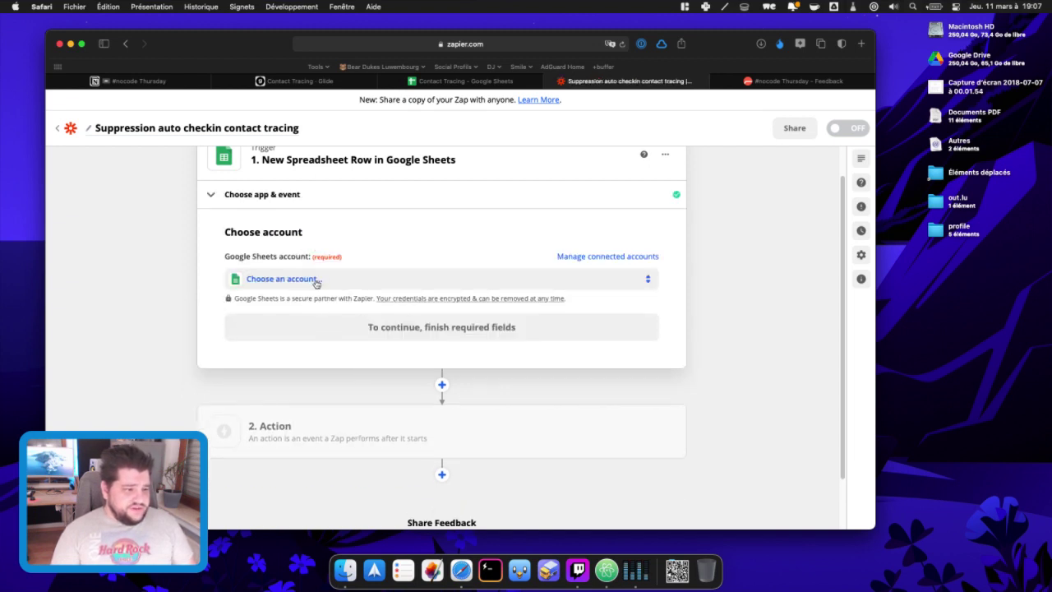
pyautogui.click(317, 279)
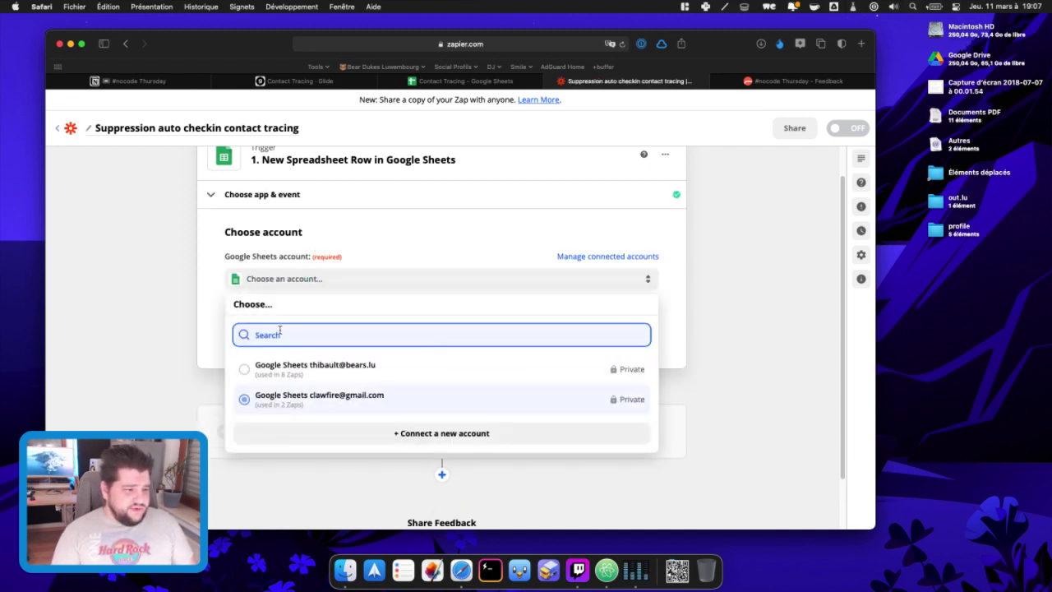
pyautogui.click(337, 407)
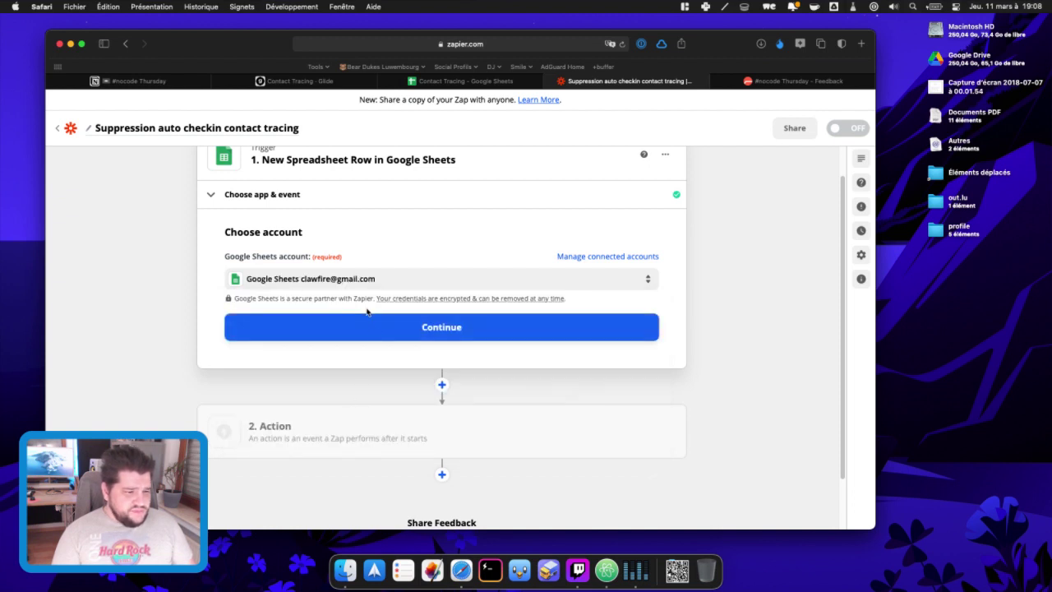
pyautogui.click(288, 322)
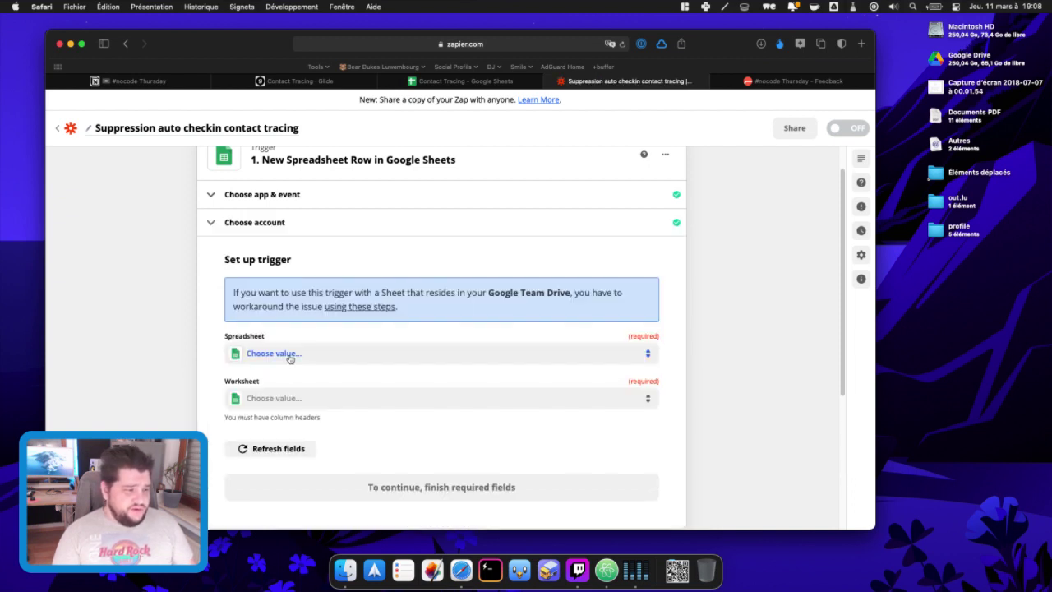
# Step: Set the trigger's spreadsheet to Contact Tracing and its worksheet to Check-In, and continue to the trigger test
pyautogui.click(289, 355)
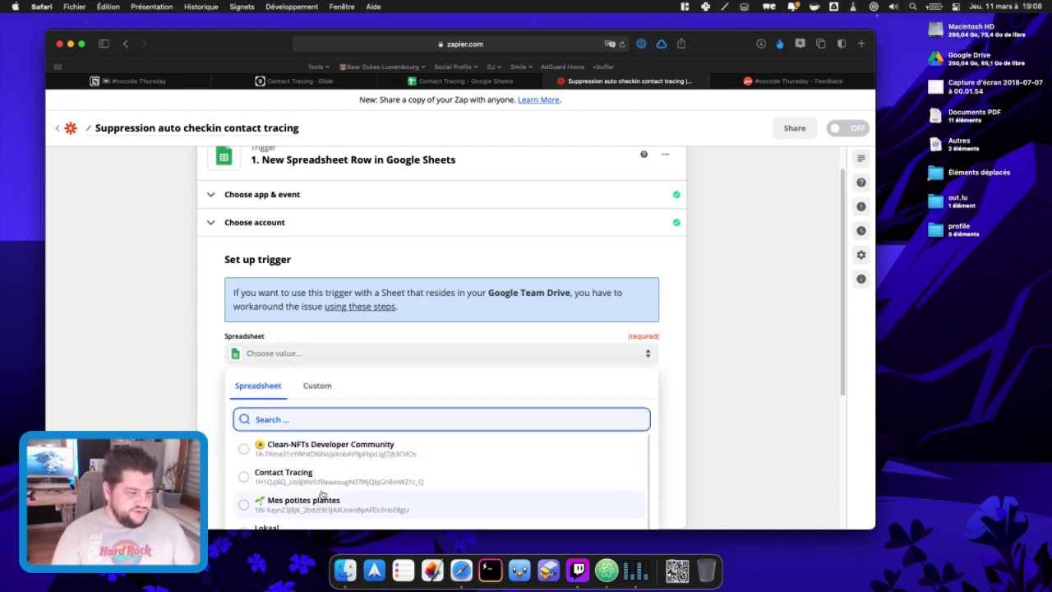
pyautogui.click(299, 491)
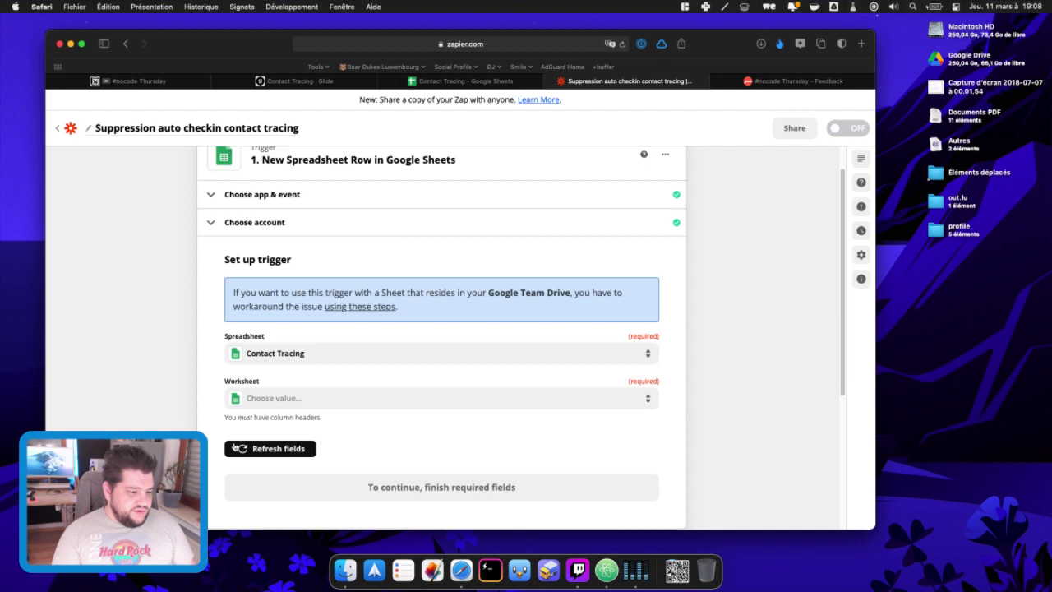
pyautogui.click(353, 407)
pyautogui.scroll(-5, 386, 469)
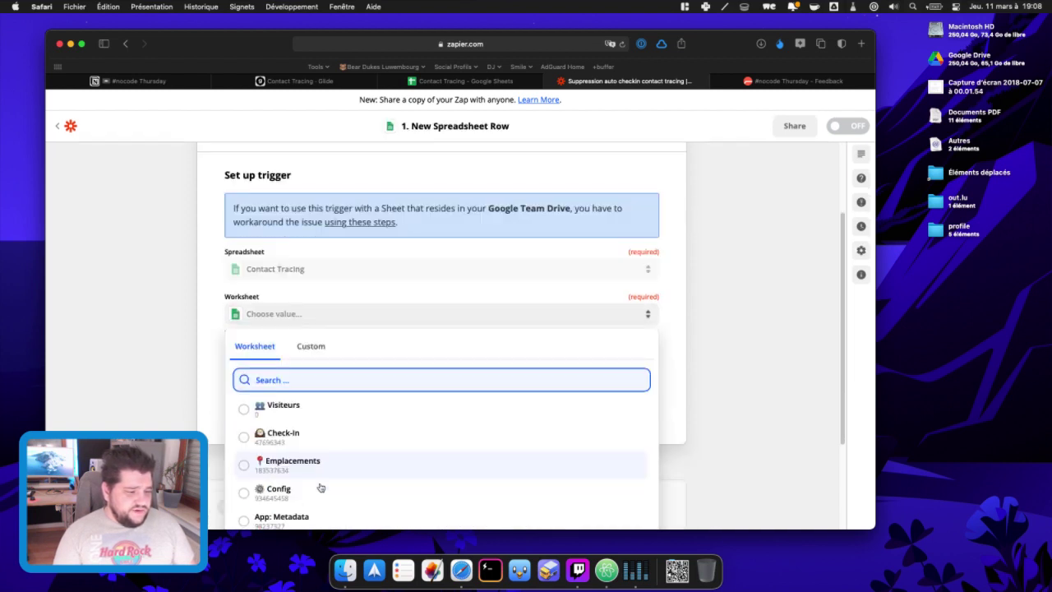
pyautogui.click(301, 297)
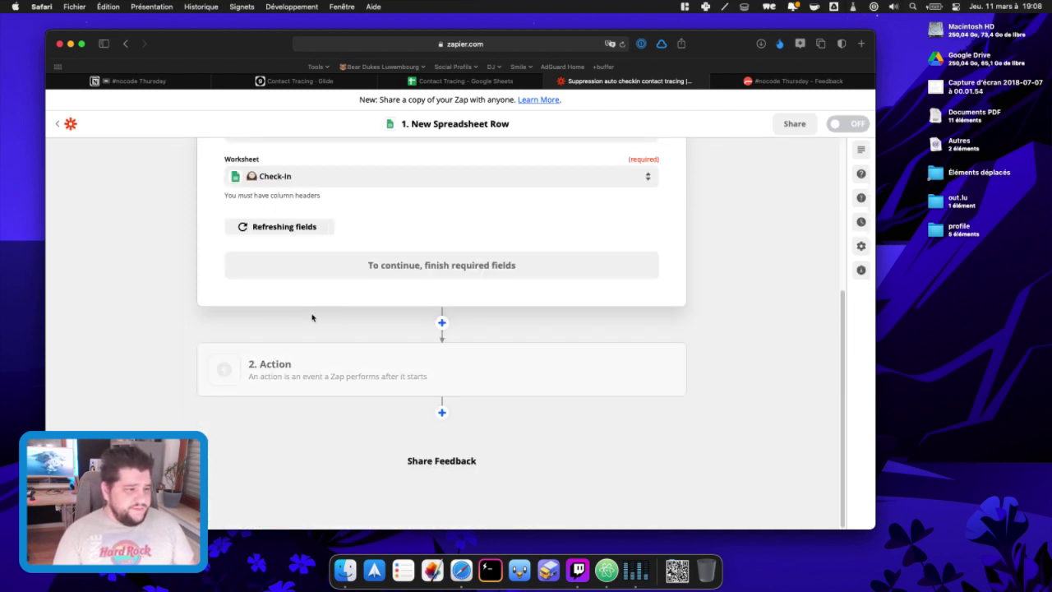
pyautogui.click(416, 289)
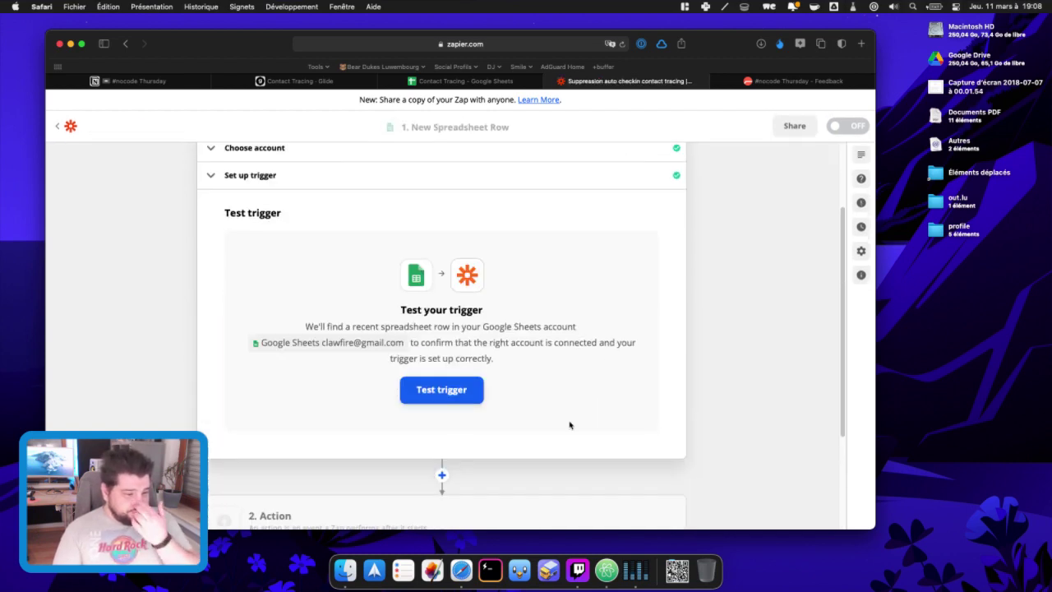
# Step: Test the New Spreadsheet Row trigger and continue to the Zap's action step
pyautogui.click(438, 393)
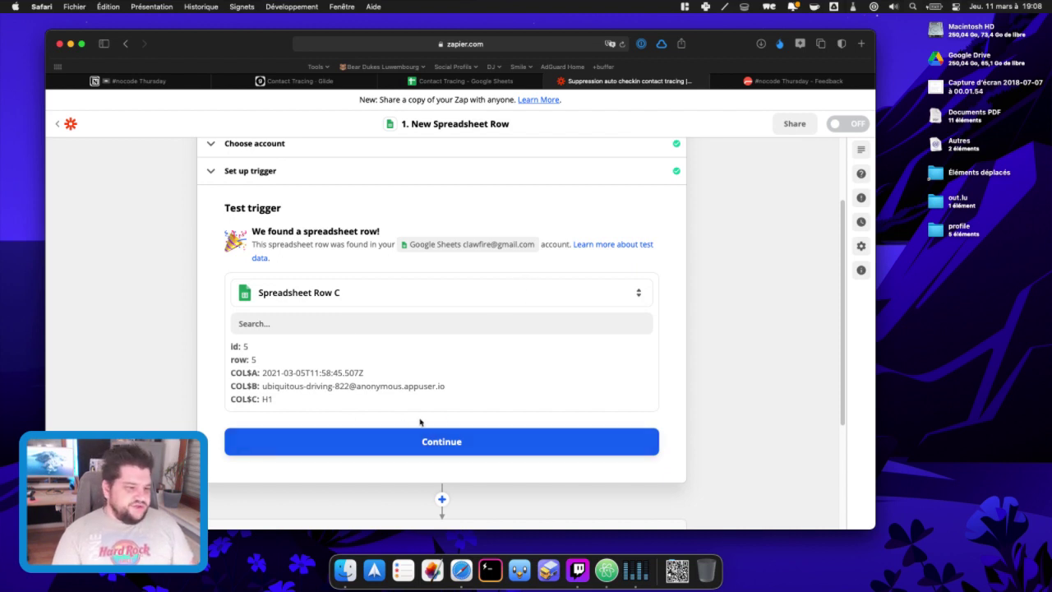
pyautogui.click(461, 442)
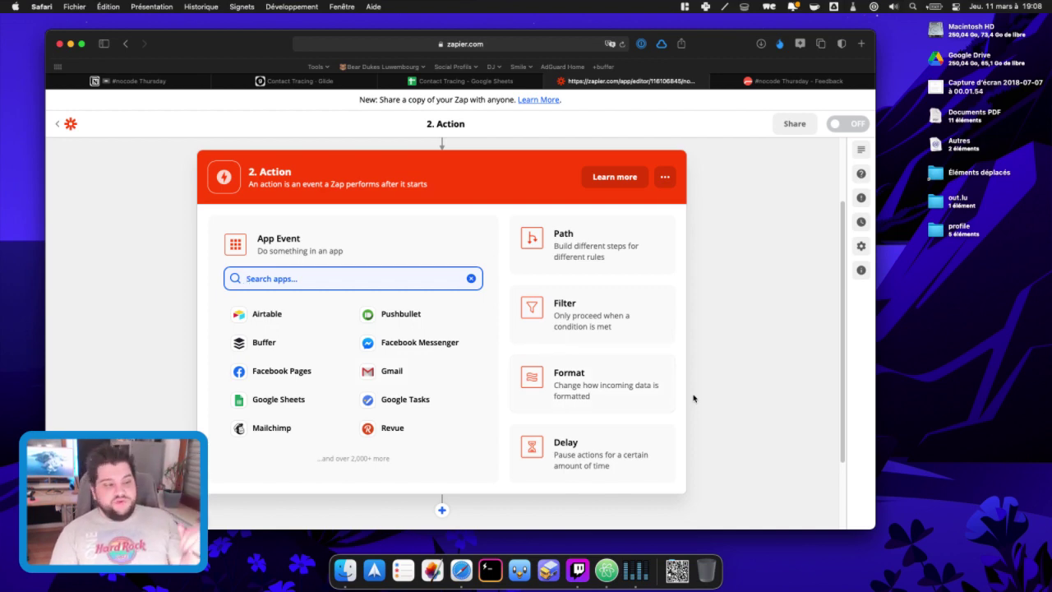
# Step: Make the second step a Delay by Zapier action with the Delay For event, and continue to its setup
pyautogui.scroll(3, 691, 395)
pyautogui.scroll(-2, 689, 390)
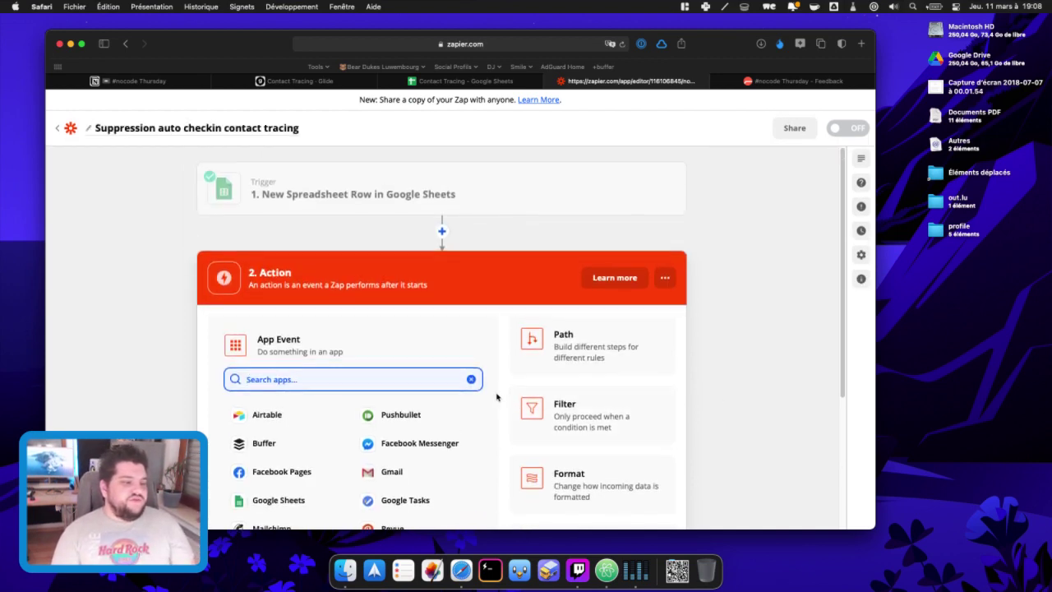
pyautogui.scroll(-2, 500, 400)
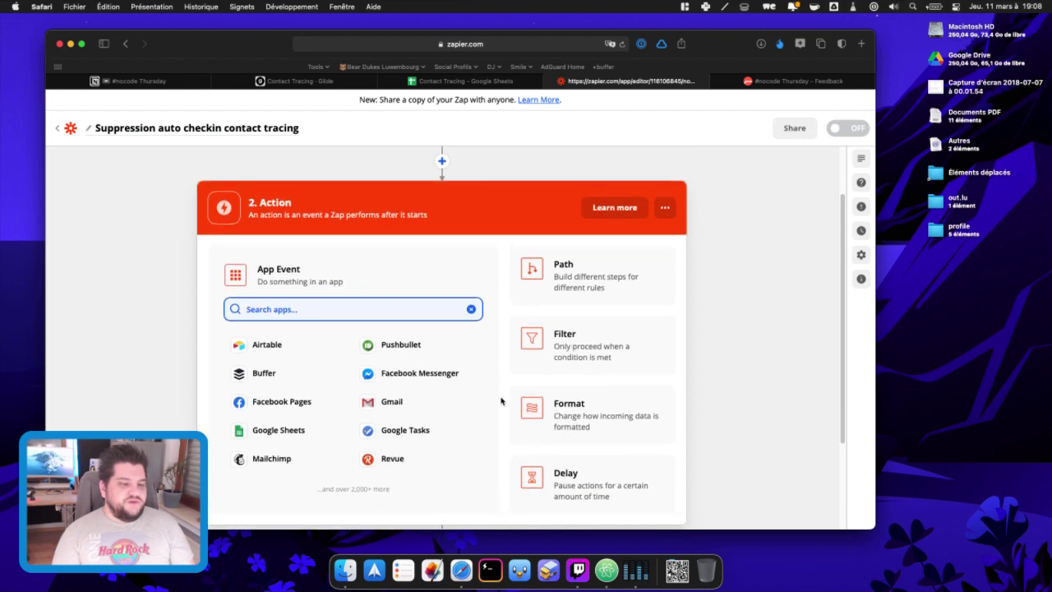
pyautogui.click(598, 487)
pyautogui.click(345, 344)
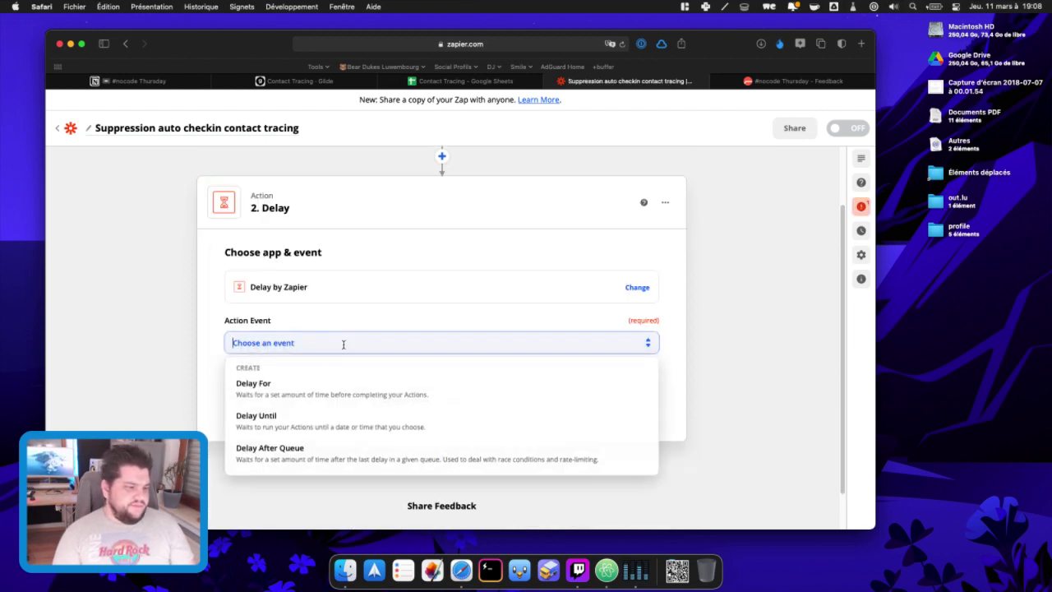
pyautogui.click(311, 396)
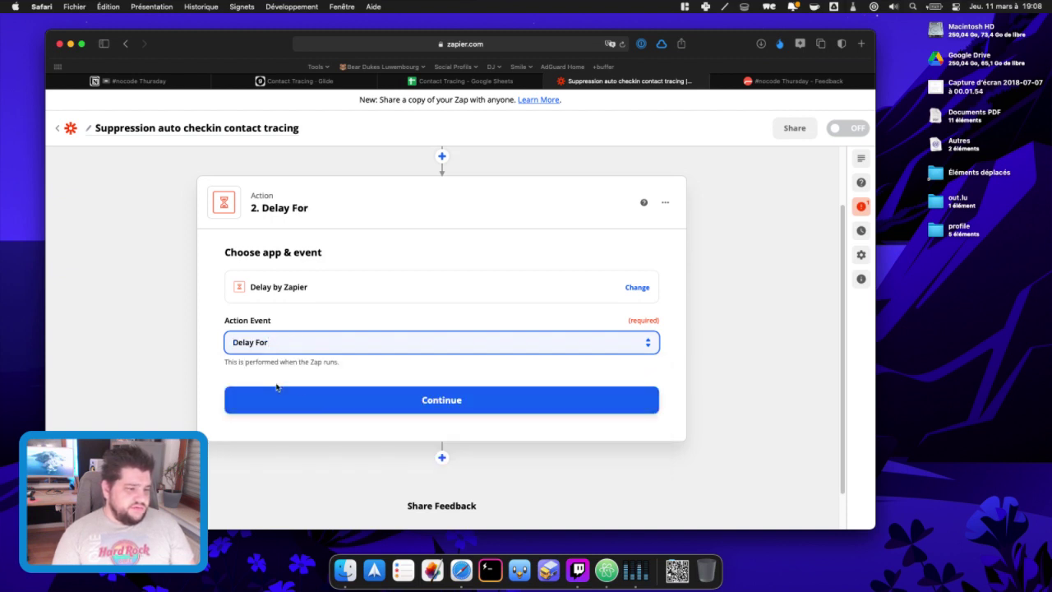
pyautogui.click(320, 414)
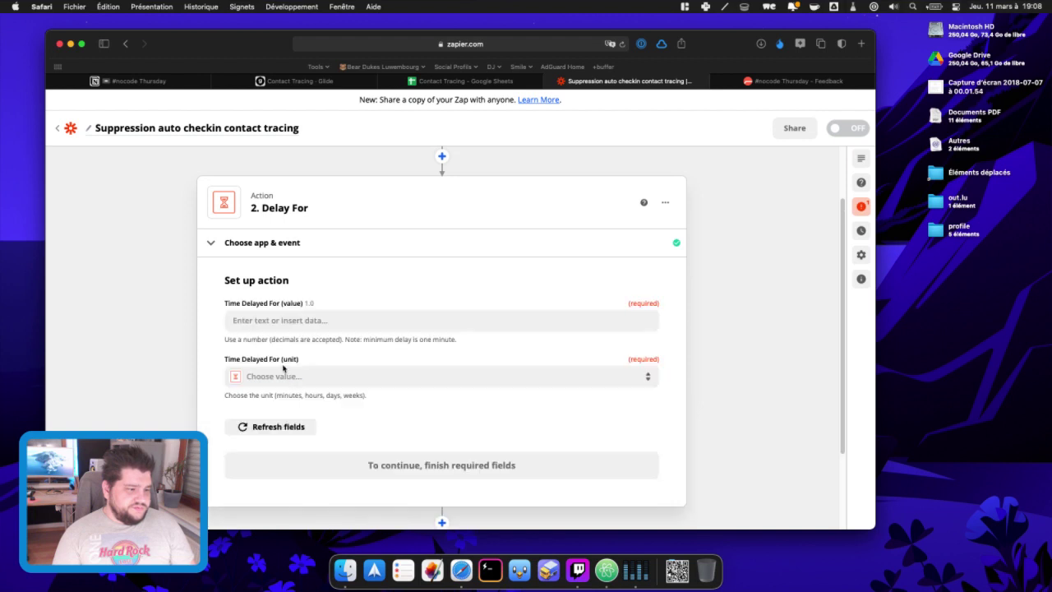
# Step: Set the delay's duration to 21 days and continue to the action test
pyautogui.click(288, 320)
pyautogui.write('21')
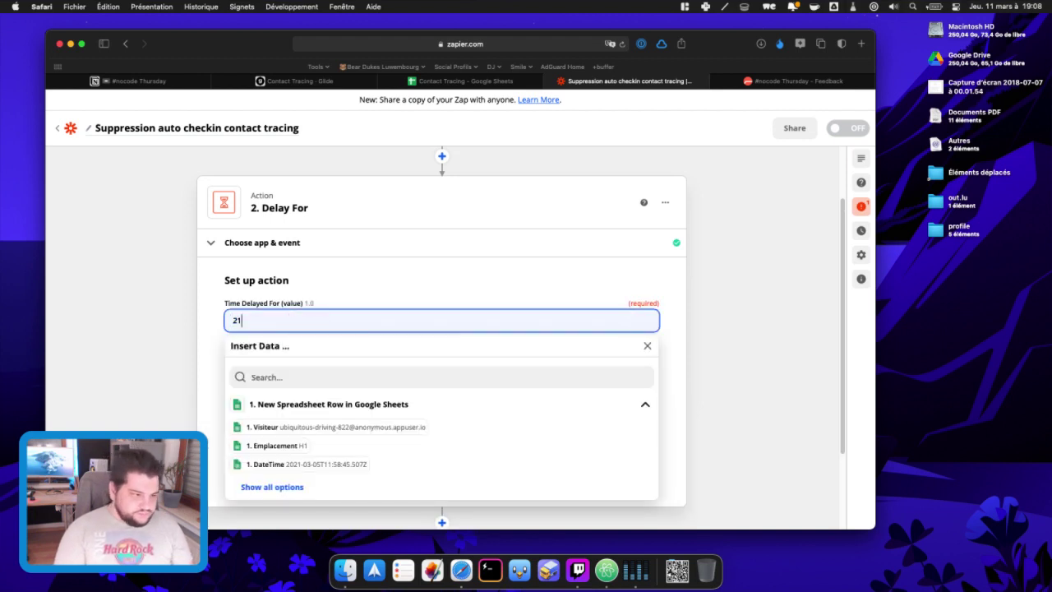
pyautogui.click(123, 350)
pyautogui.click(321, 383)
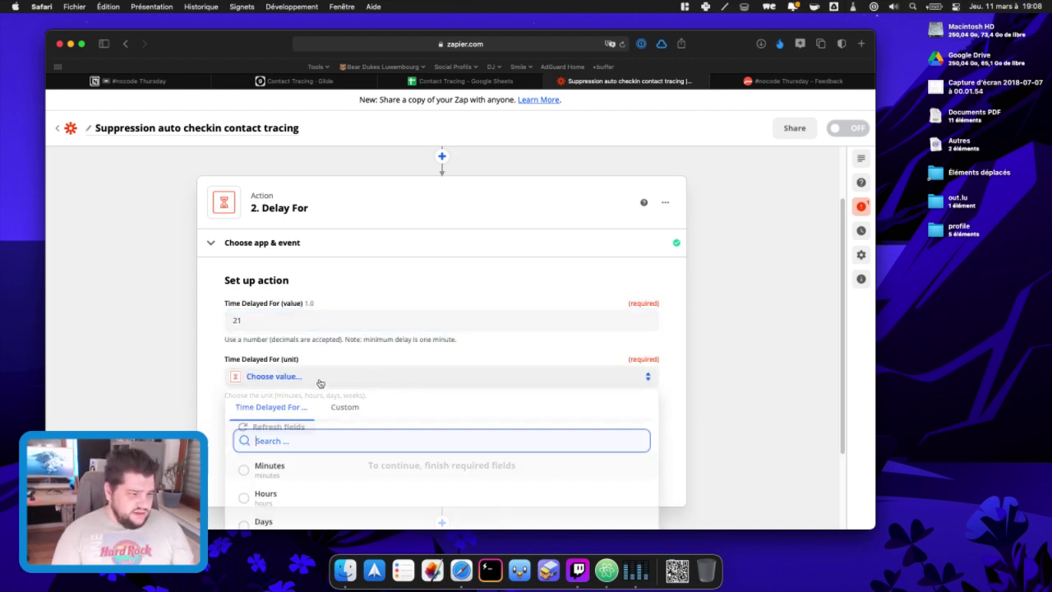
pyautogui.scroll(-3, 279, 489)
pyautogui.click(280, 445)
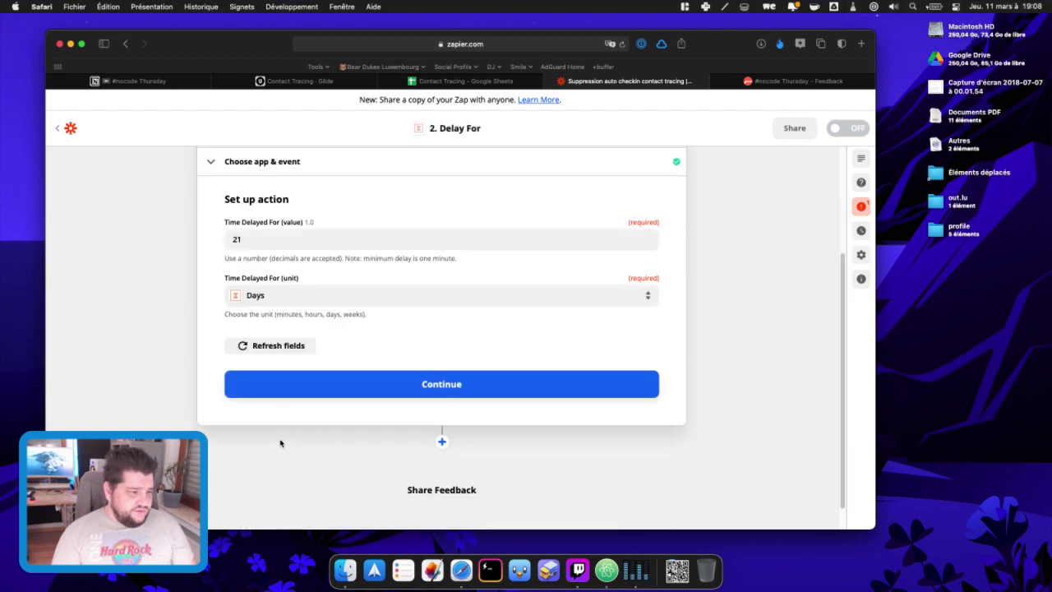
pyautogui.click(327, 294)
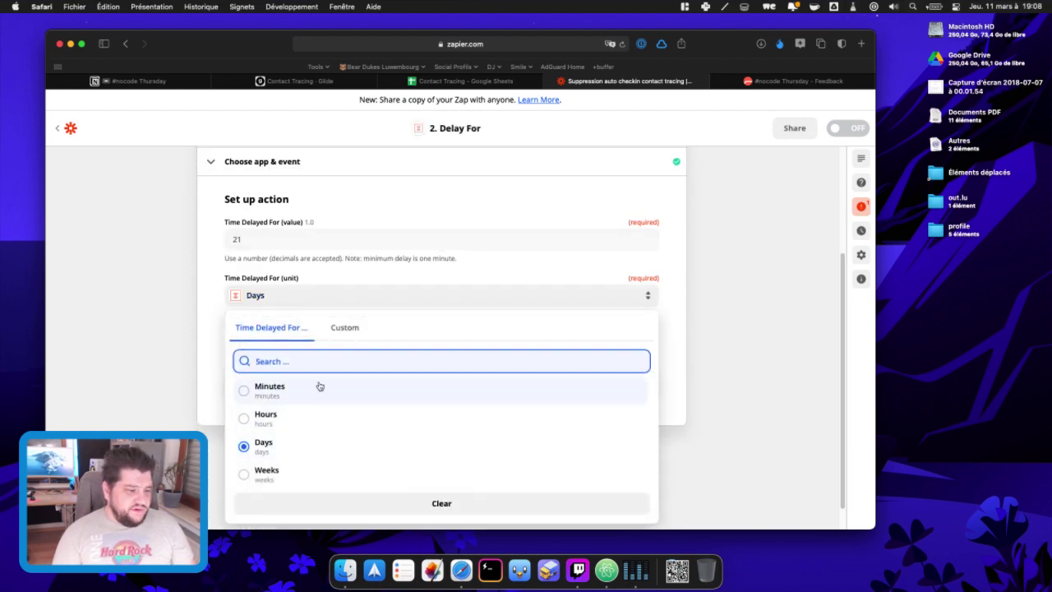
pyautogui.click(124, 342)
pyautogui.click(415, 381)
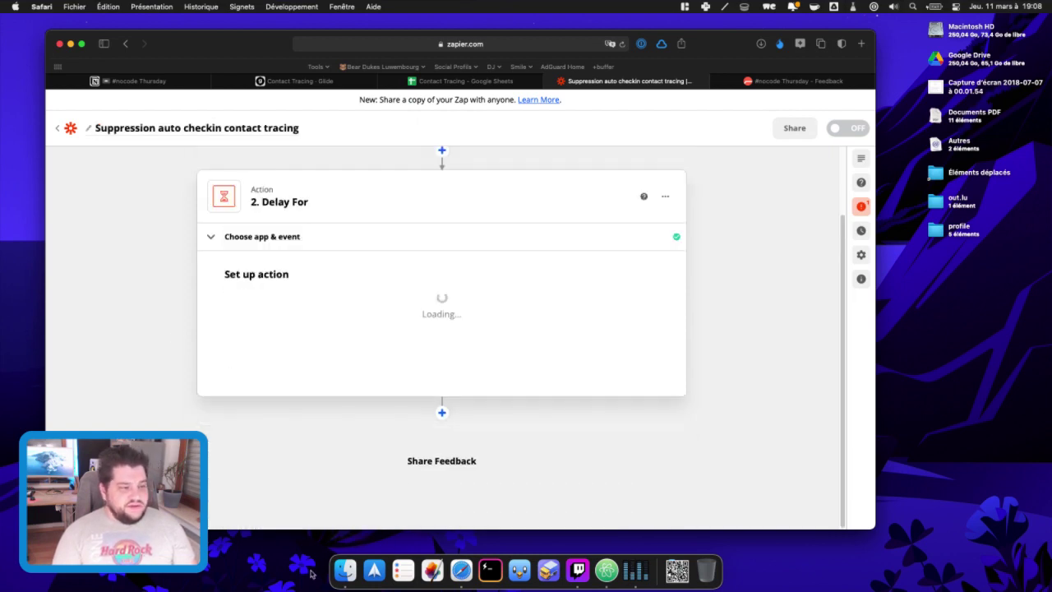
# Step: Test the Delay For action and close its settings
pyautogui.click(531, 453)
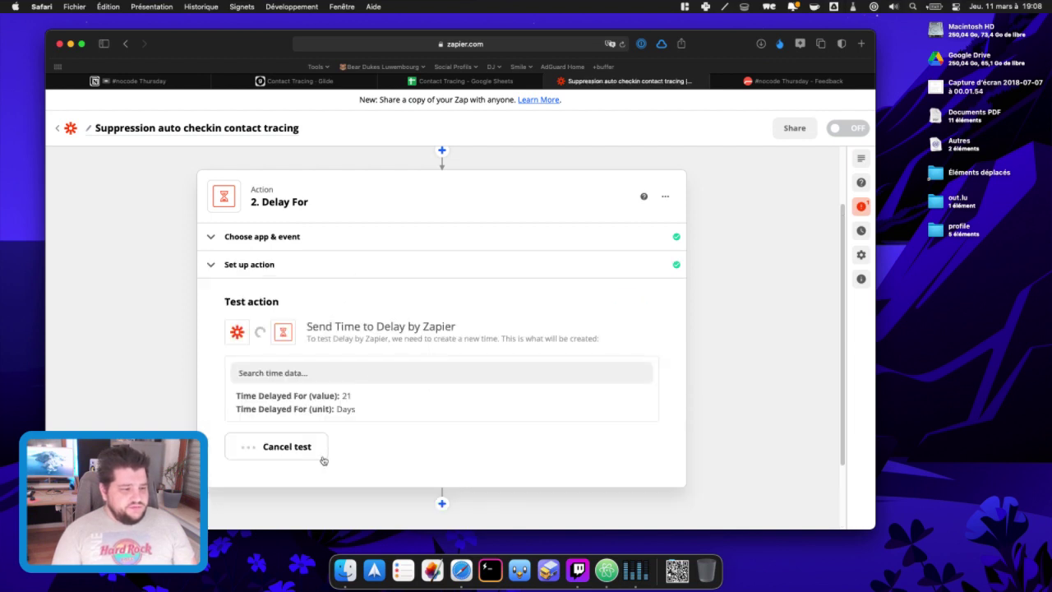
pyautogui.click(508, 483)
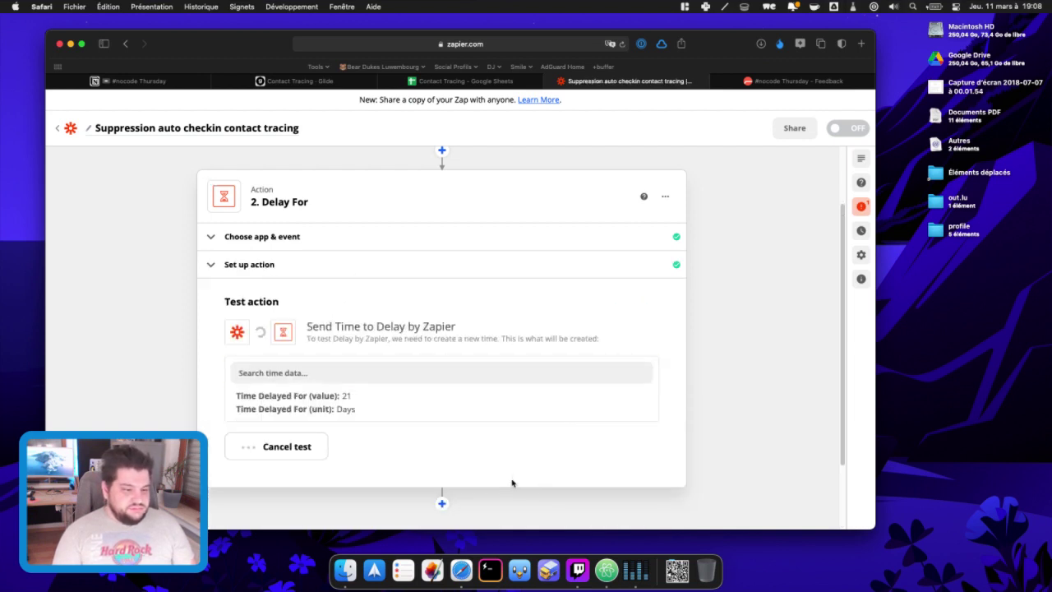
pyautogui.scroll(-4, 557, 477)
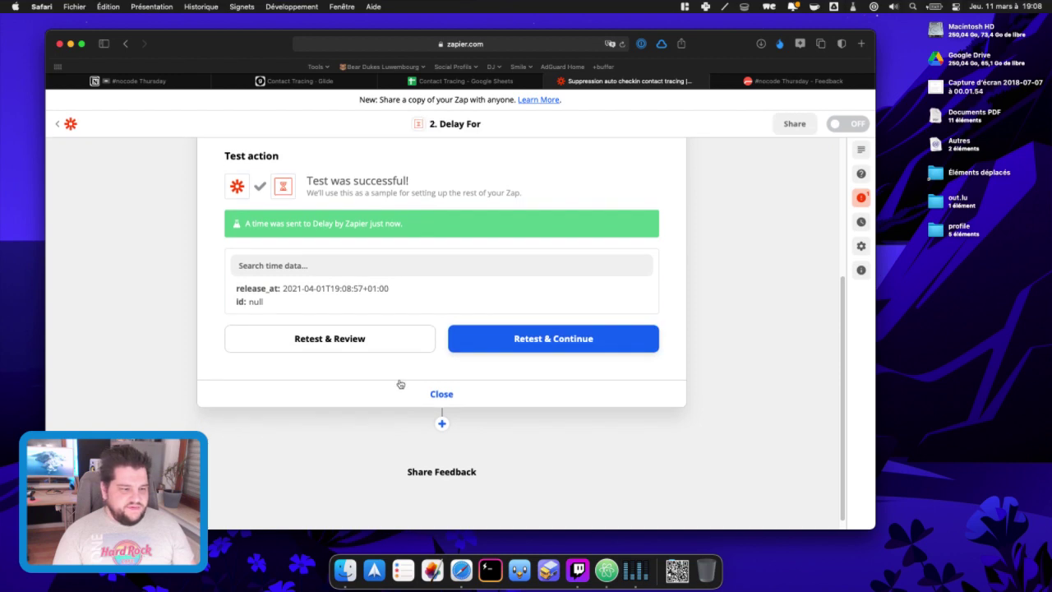
pyautogui.click(441, 395)
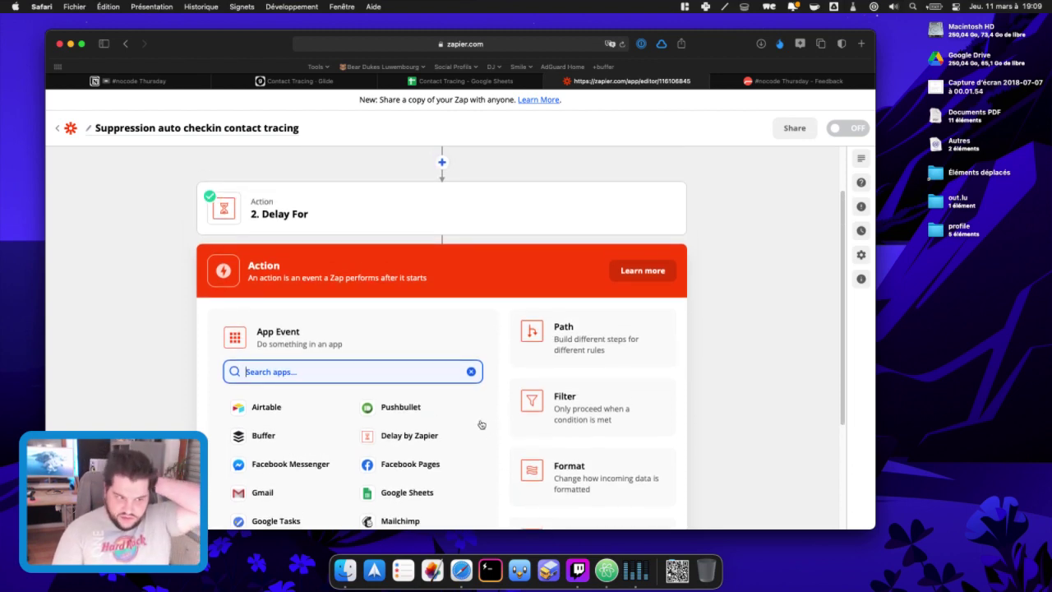
# Step: Make the step after the delay a Google Sheets action with the Delete Spreadsheet Row event, and continue to the account choice
pyautogui.click(386, 492)
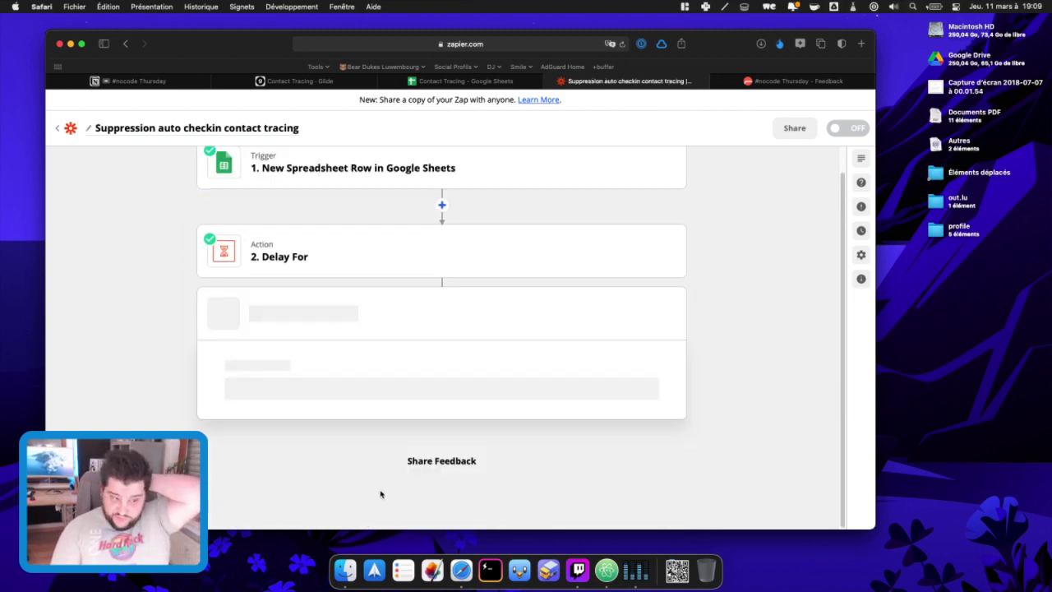
pyautogui.click(370, 325)
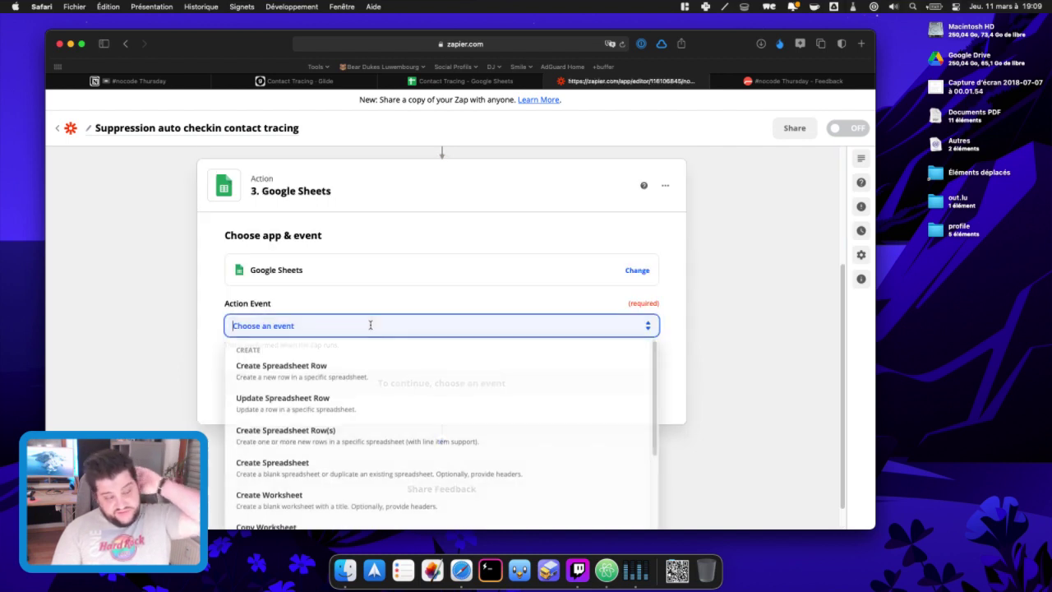
pyautogui.scroll(-3, 329, 479)
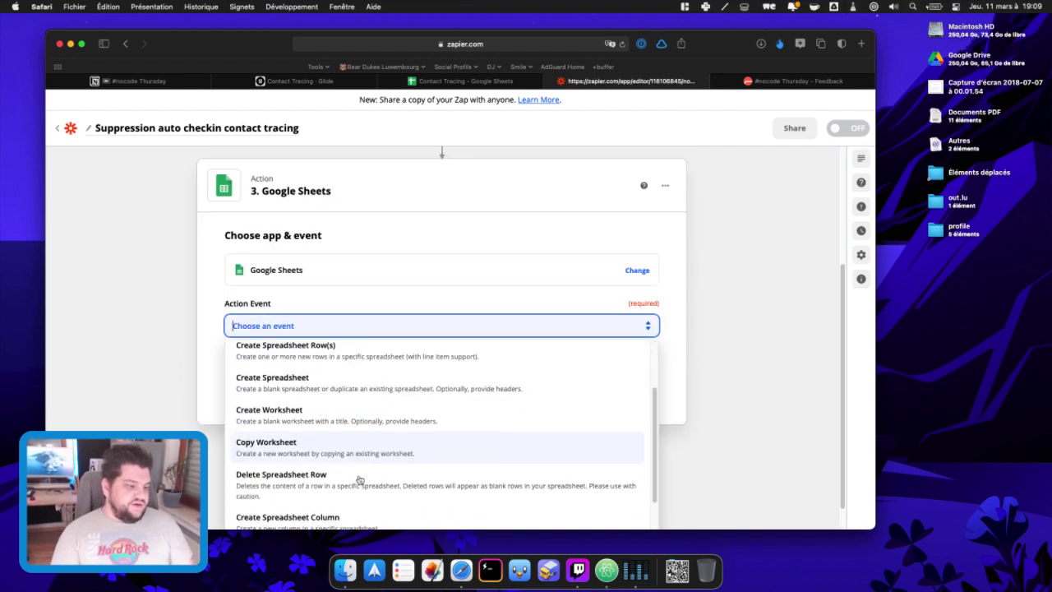
pyautogui.click(261, 477)
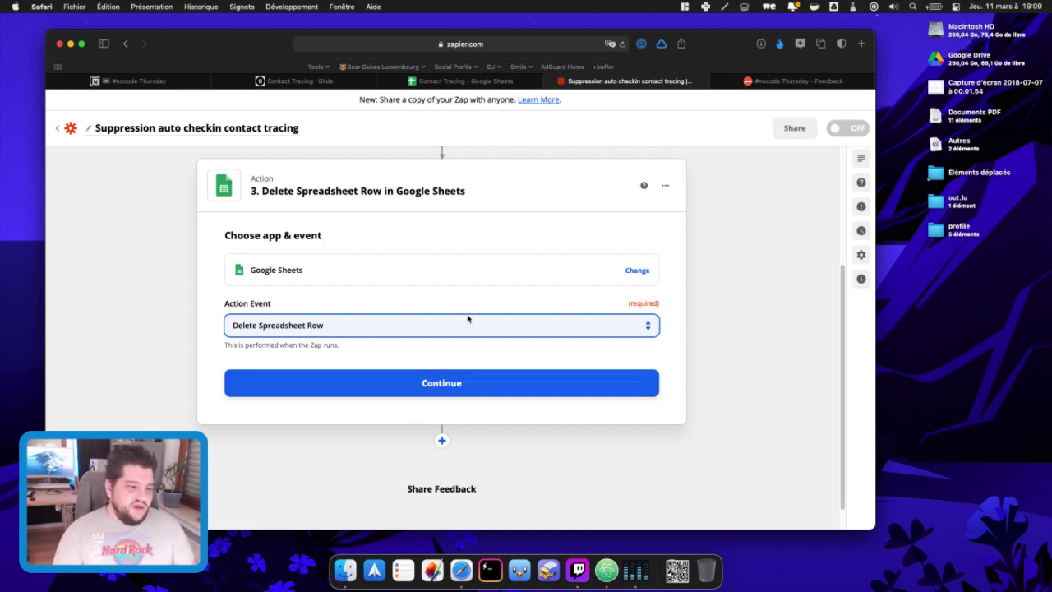
pyautogui.click(403, 384)
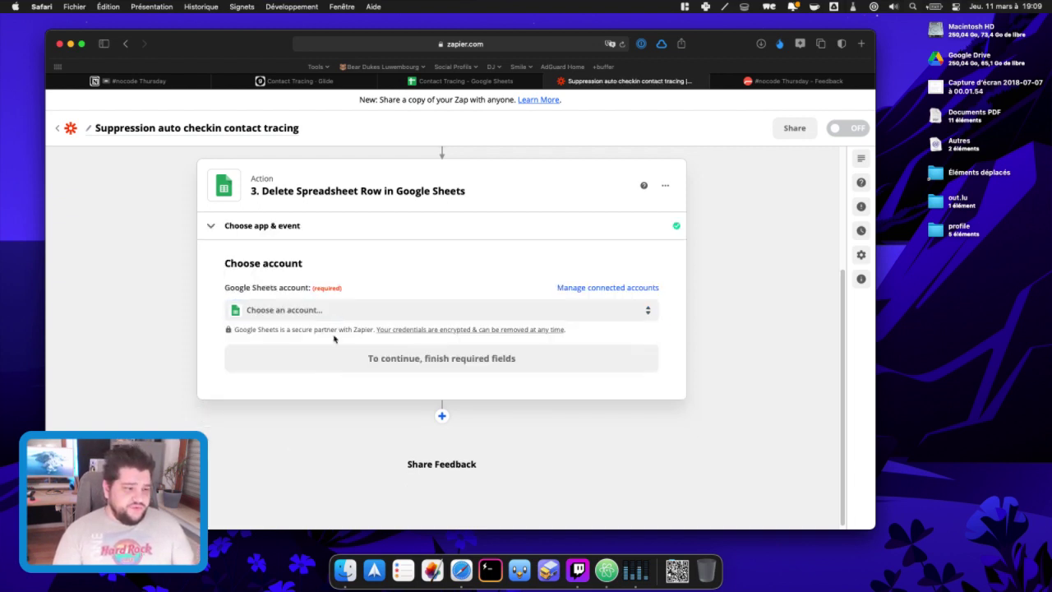
# Step: Choose the Gmail-based Google Sheets account for the delete action and continue to its setup
pyautogui.click(340, 318)
pyautogui.click(317, 434)
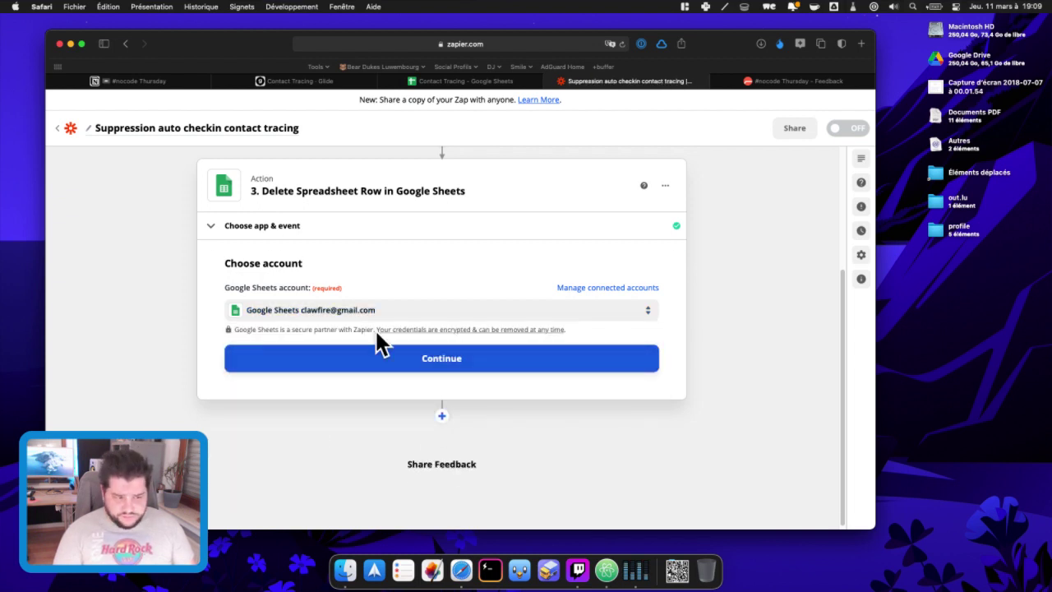
pyautogui.click(373, 359)
# Step: Set the delete action's drive to My Google Drive, its spreadsheet to Contact Tracing and its worksheet to Check-In
pyautogui.click(306, 338)
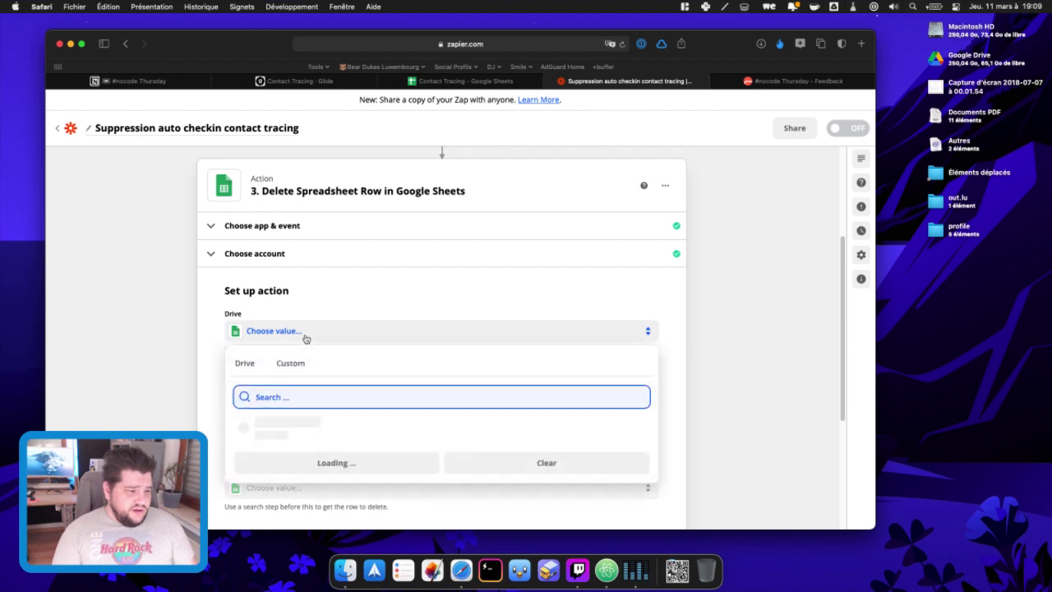
pyautogui.click(290, 424)
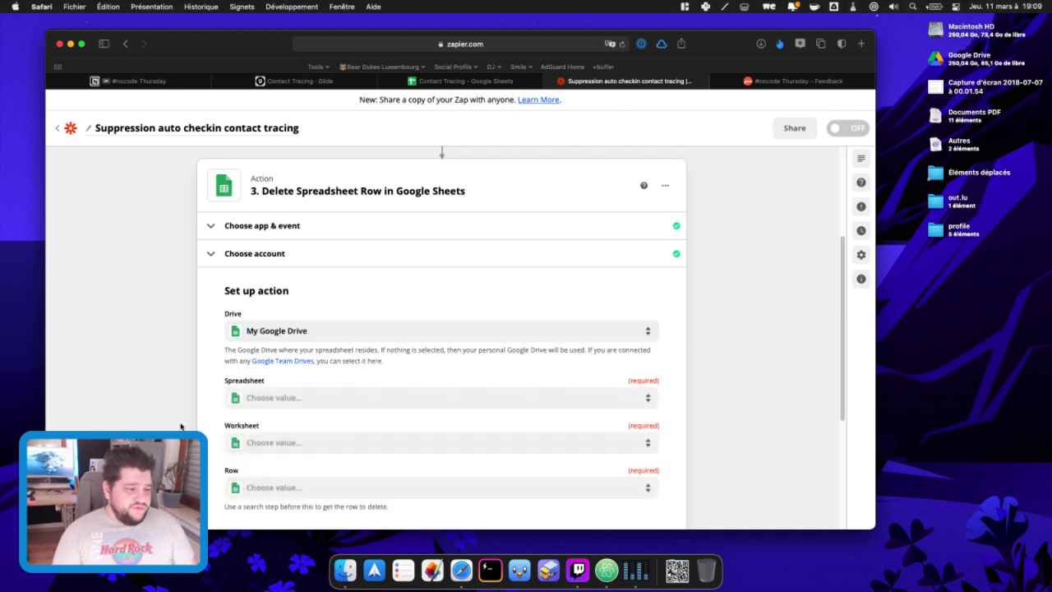
pyautogui.click(319, 402)
pyautogui.scroll(-4, 213, 456)
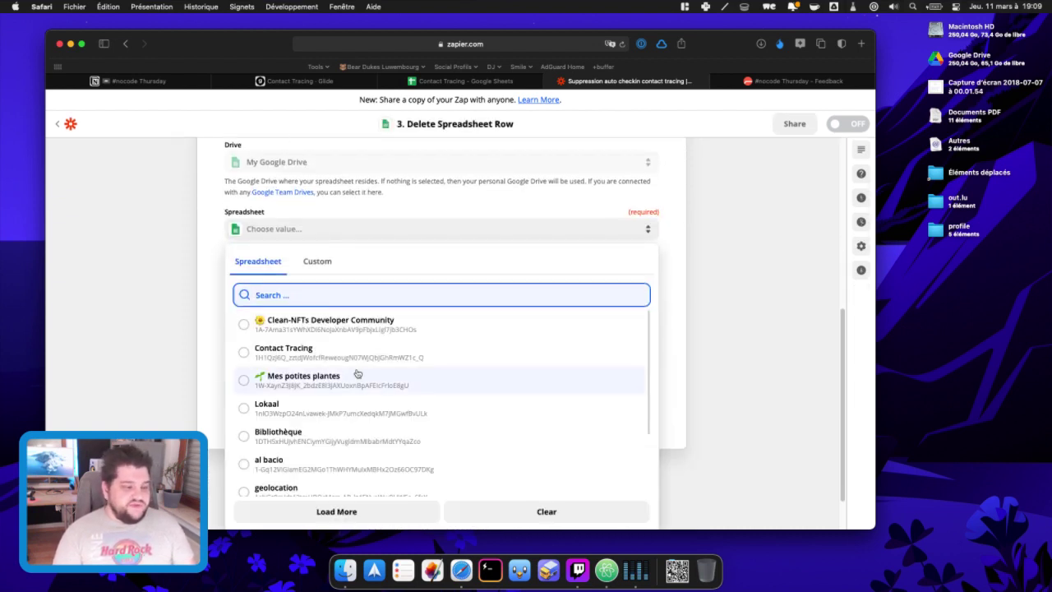
pyautogui.click(315, 353)
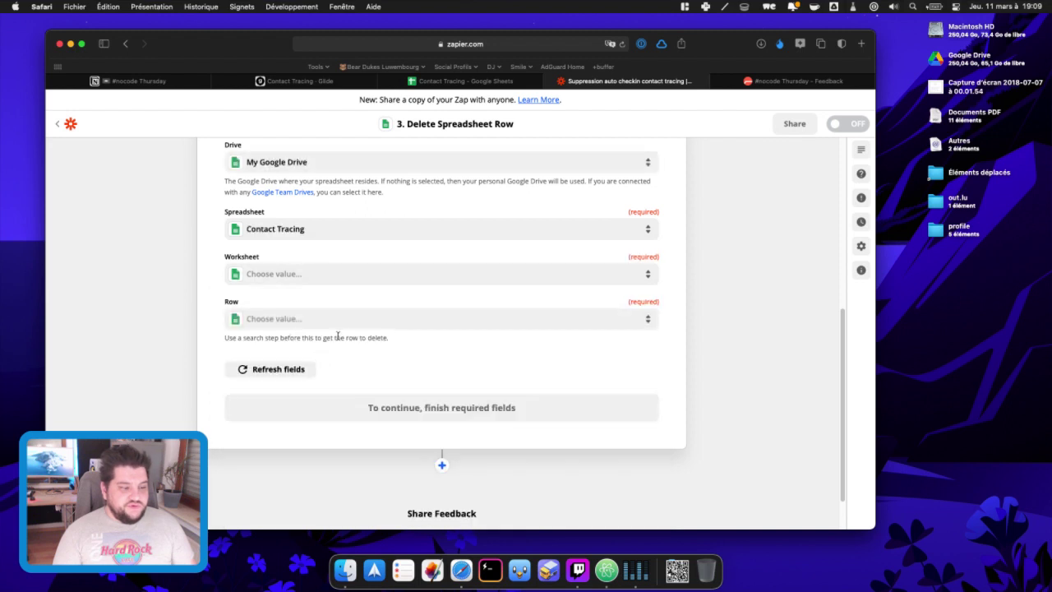
pyautogui.click(312, 275)
pyautogui.click(279, 395)
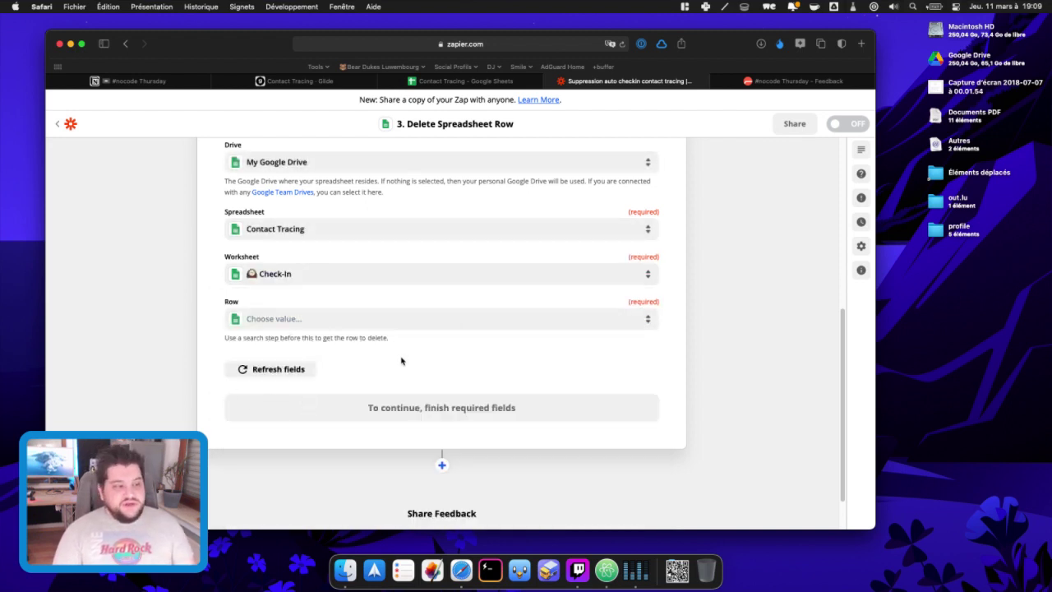
# Step: Look through the row values offered for the delete action's Row field
pyautogui.scroll(5, 694, 375)
pyautogui.scroll(-5, 460, 367)
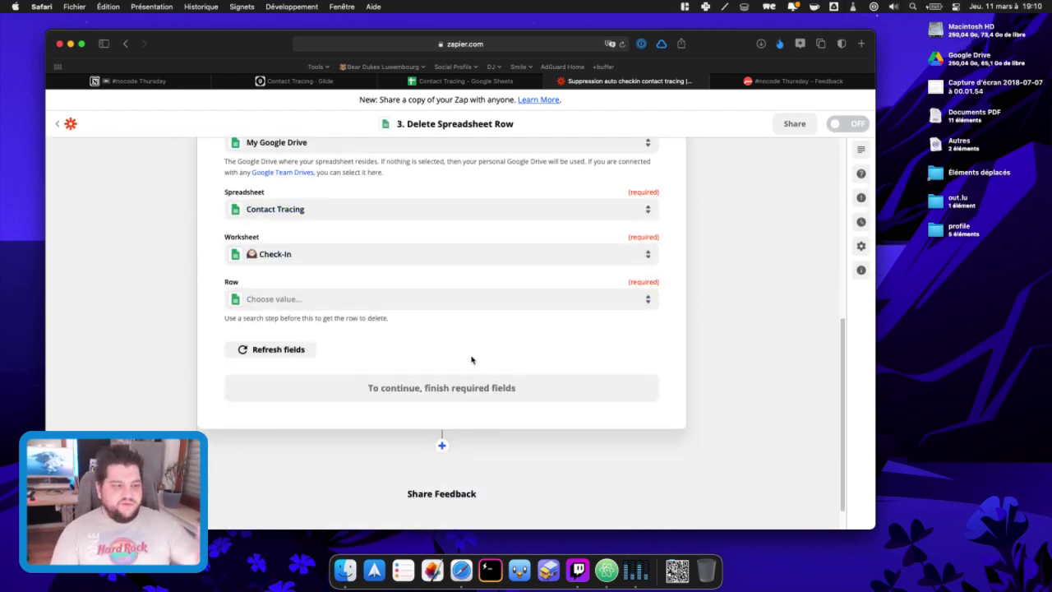
pyautogui.scroll(-1, 472, 355)
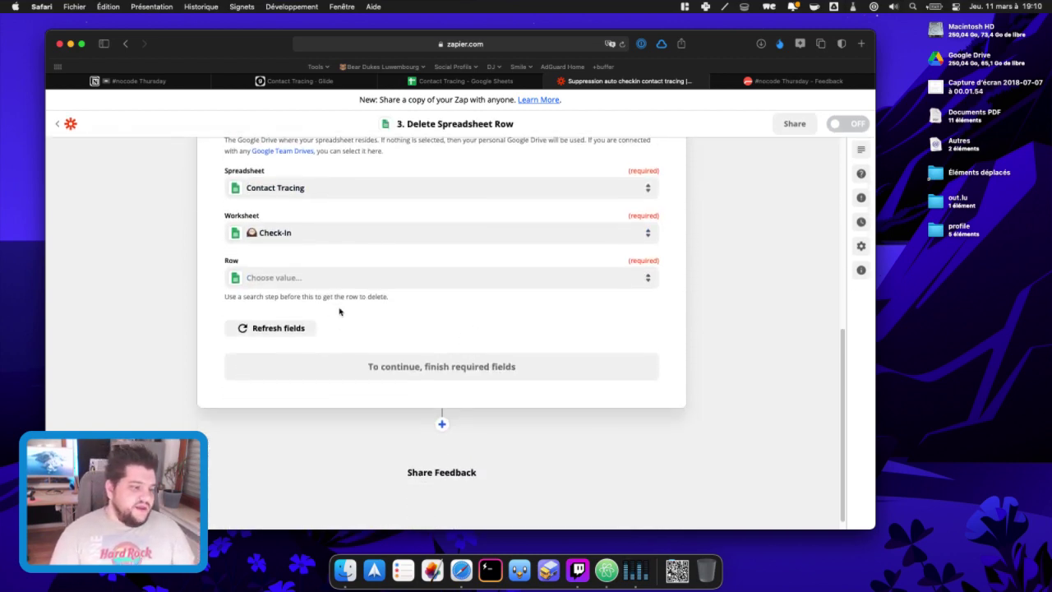
pyautogui.click(263, 278)
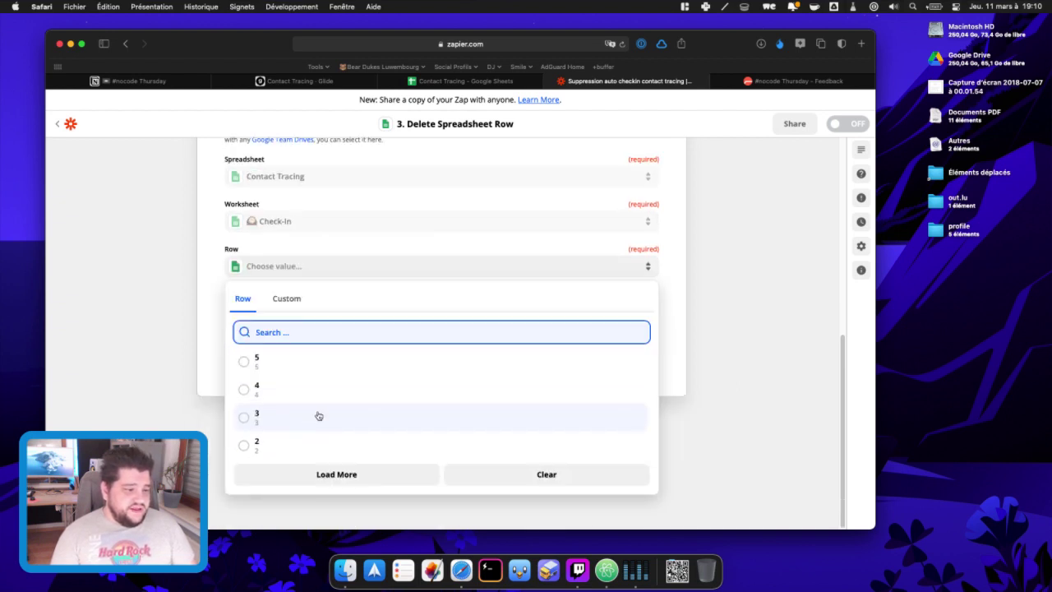
# Step: Examine the sample row data in the New Spreadsheet Row trigger's test for a value that identifies the row
pyautogui.scroll(5, 153, 399)
pyautogui.scroll(3, 153, 400)
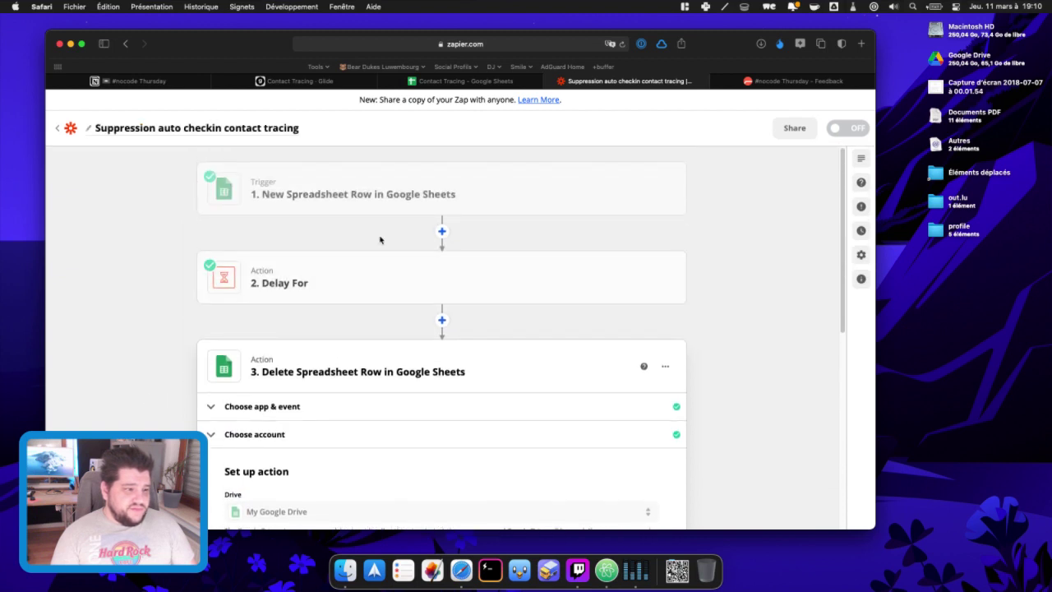
pyautogui.click(386, 180)
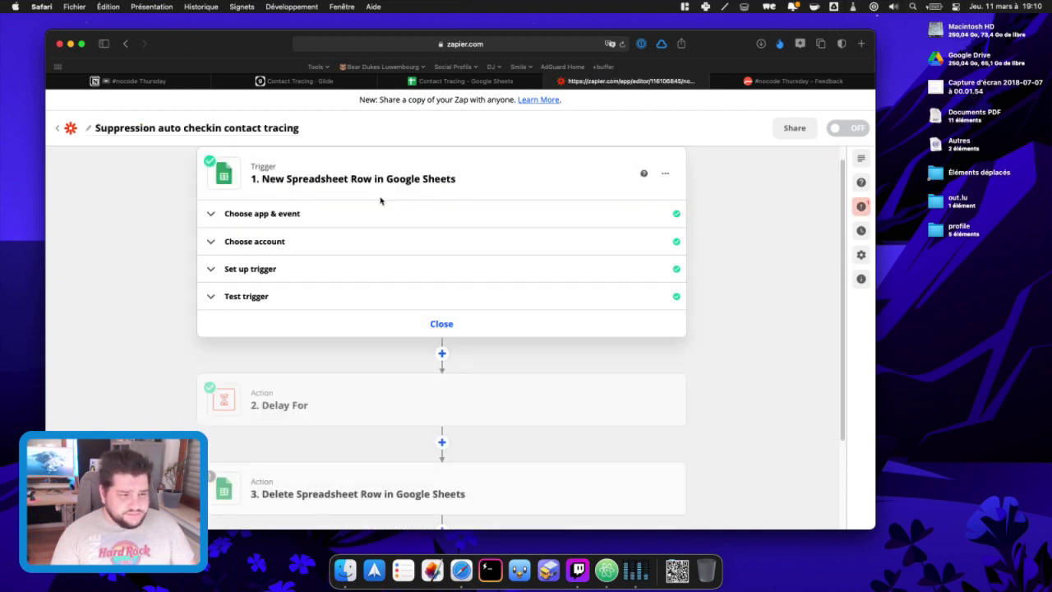
pyautogui.click(220, 296)
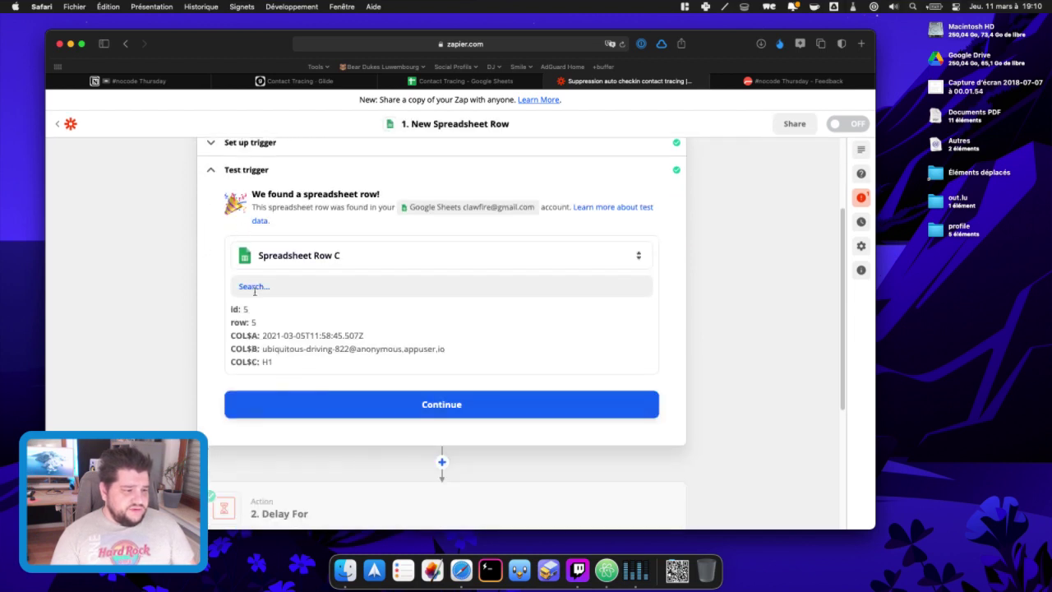
pyautogui.scroll(1, 254, 291)
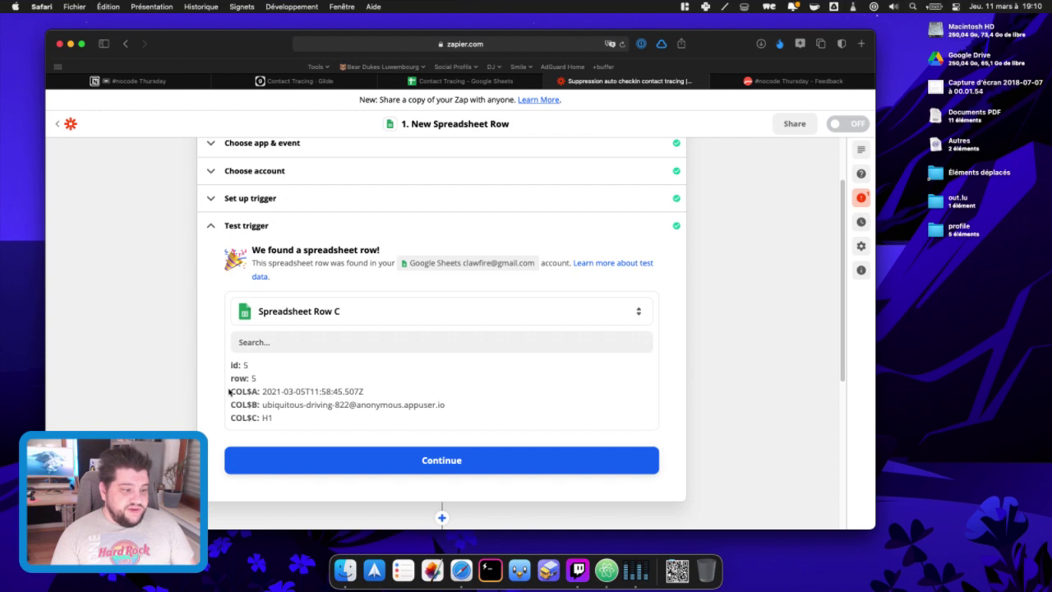
pyautogui.scroll(-5, 255, 415)
pyautogui.scroll(1, 261, 411)
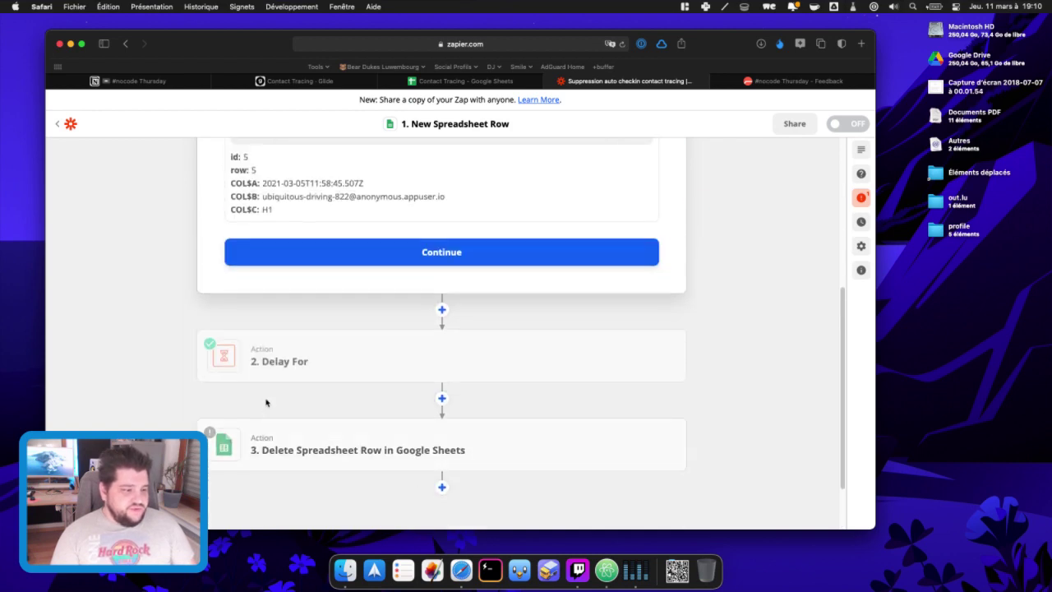
# Step: Search the delete action's Row options for "row", then clear the search and load more choices
pyautogui.click(313, 429)
pyautogui.scroll(-3, 323, 444)
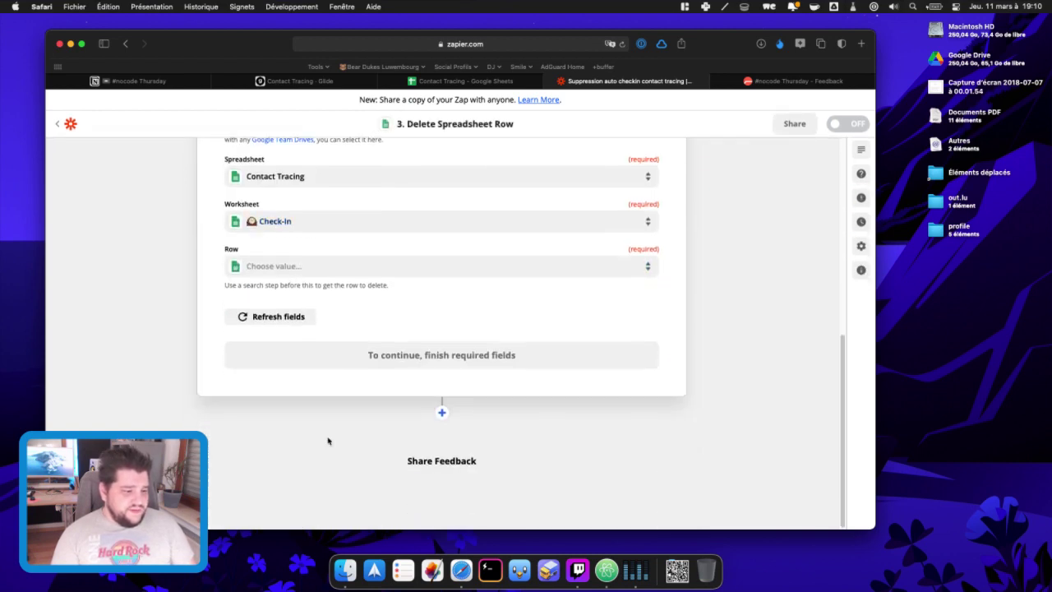
pyautogui.click(324, 273)
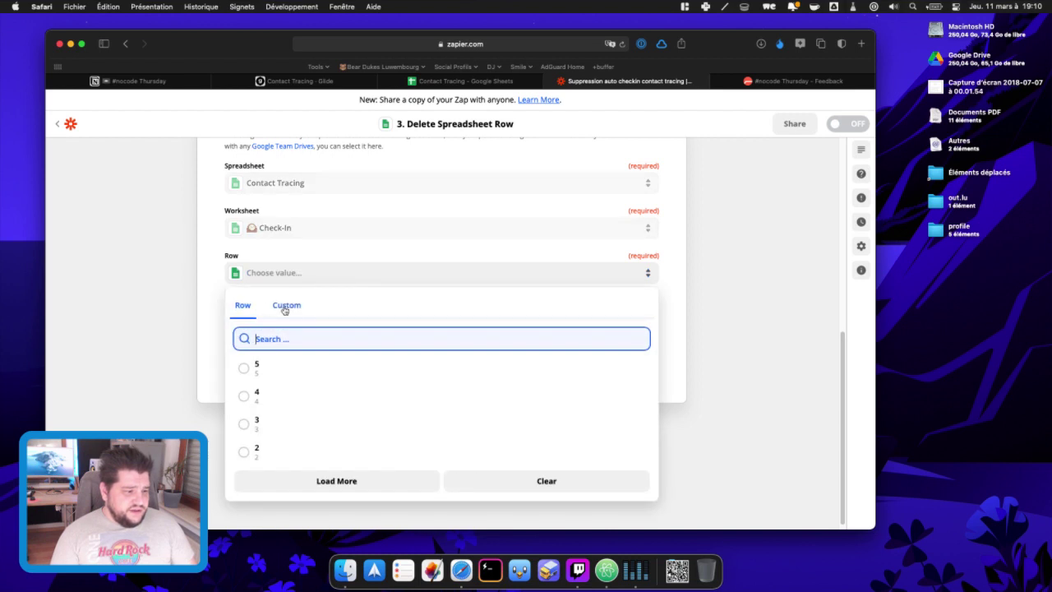
pyautogui.scroll(-1, 307, 352)
pyautogui.write('row')
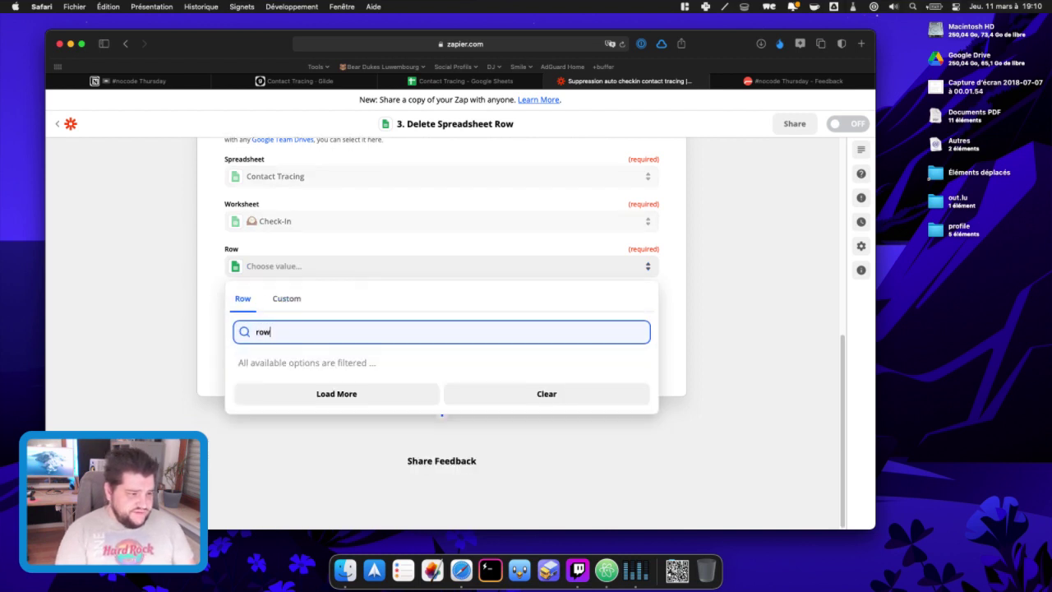
pyautogui.press('BackSpace')
pyautogui.press('BackSpace')
pyautogui.press('BackSpace')
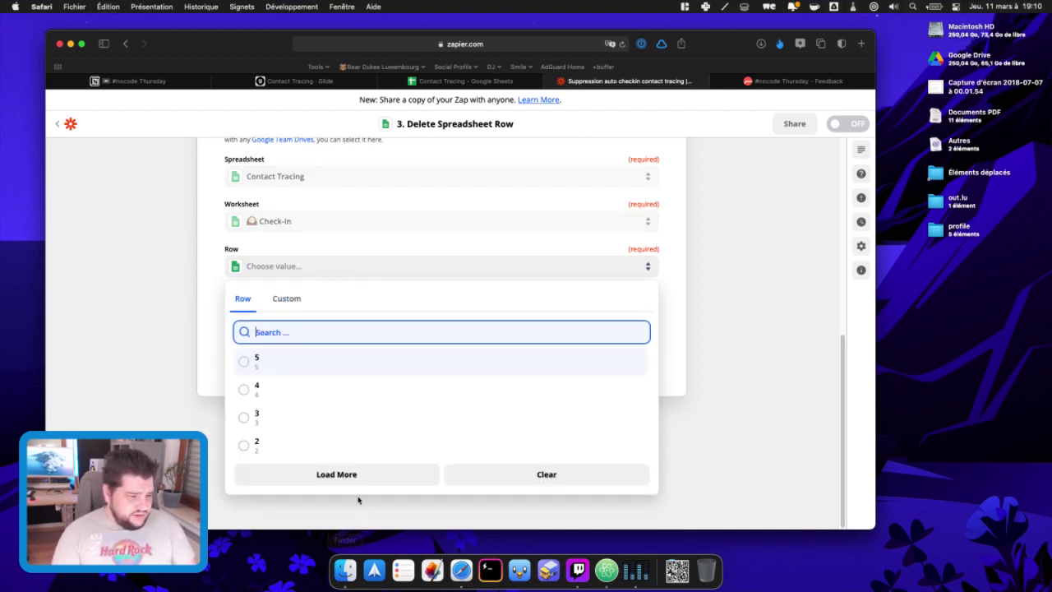
pyautogui.click(345, 474)
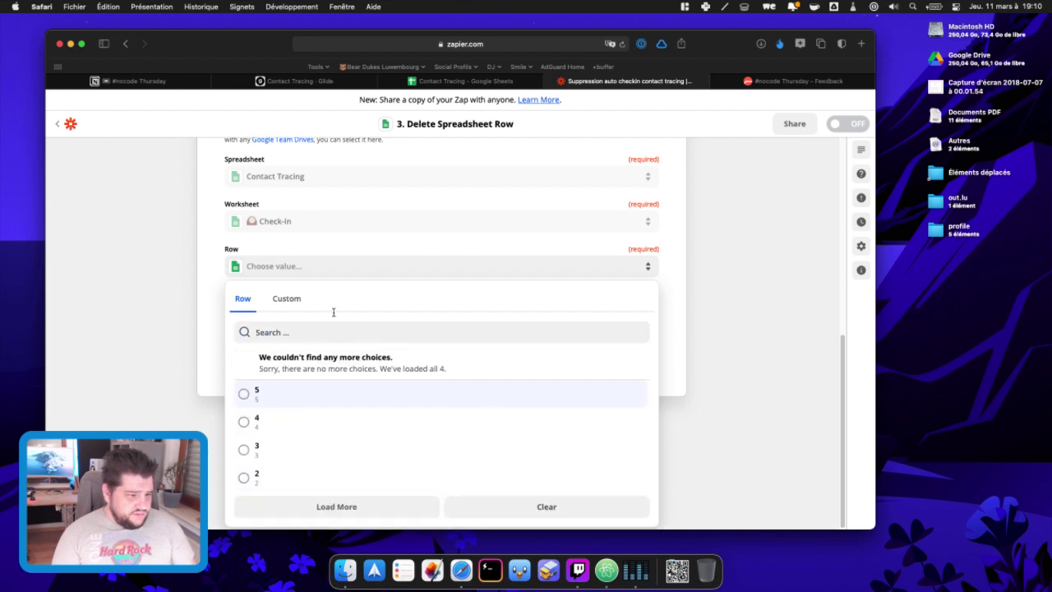
# Step: Set the delete action's Row to the custom value Row ID from the New Spreadsheet Row trigger and continue to the test
pyautogui.click(285, 301)
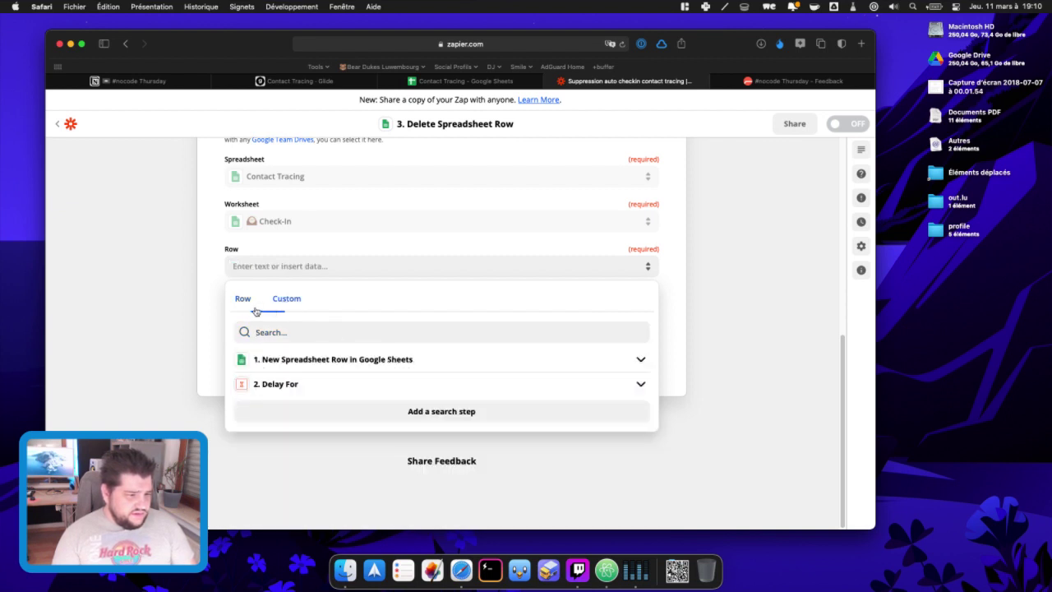
pyautogui.click(372, 357)
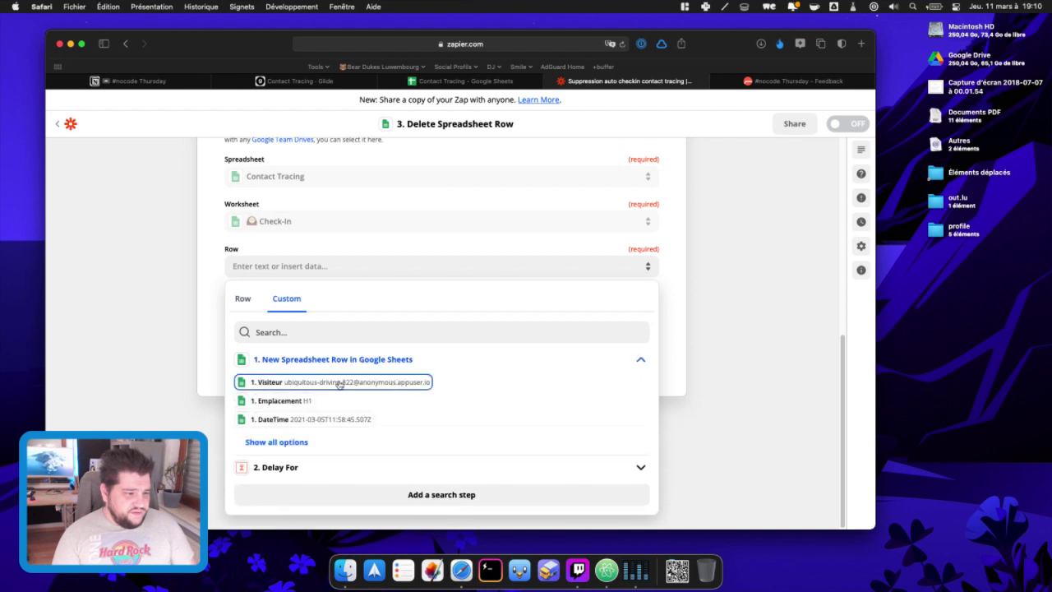
pyautogui.click(278, 442)
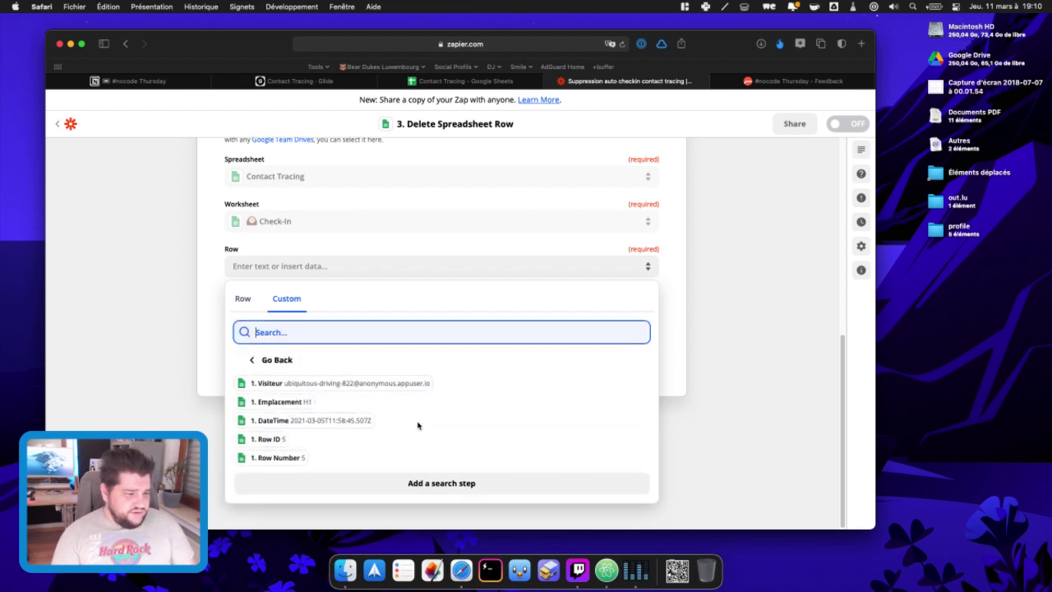
pyautogui.click(264, 441)
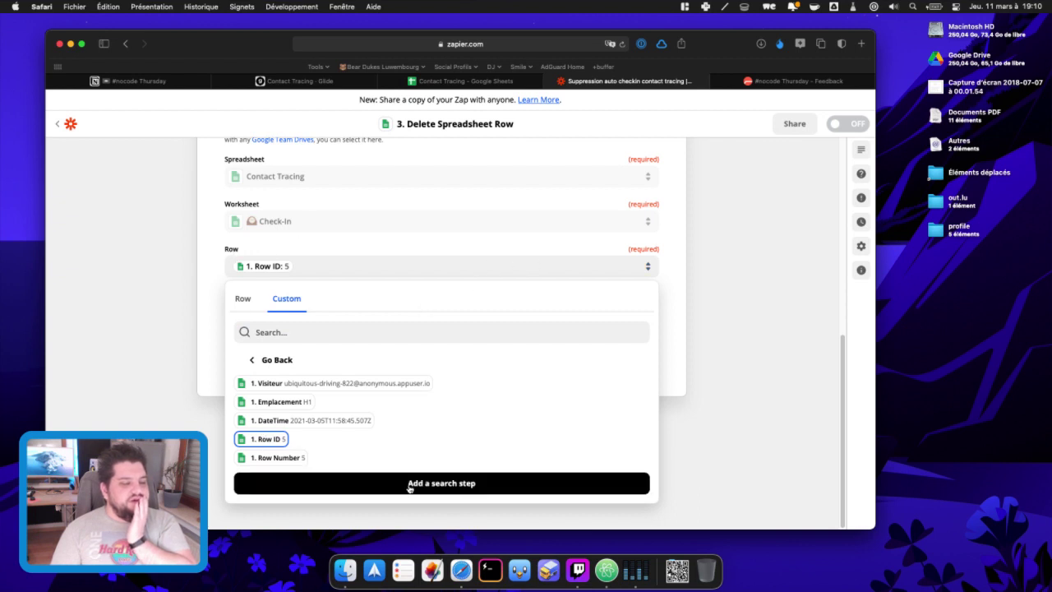
pyautogui.click(179, 371)
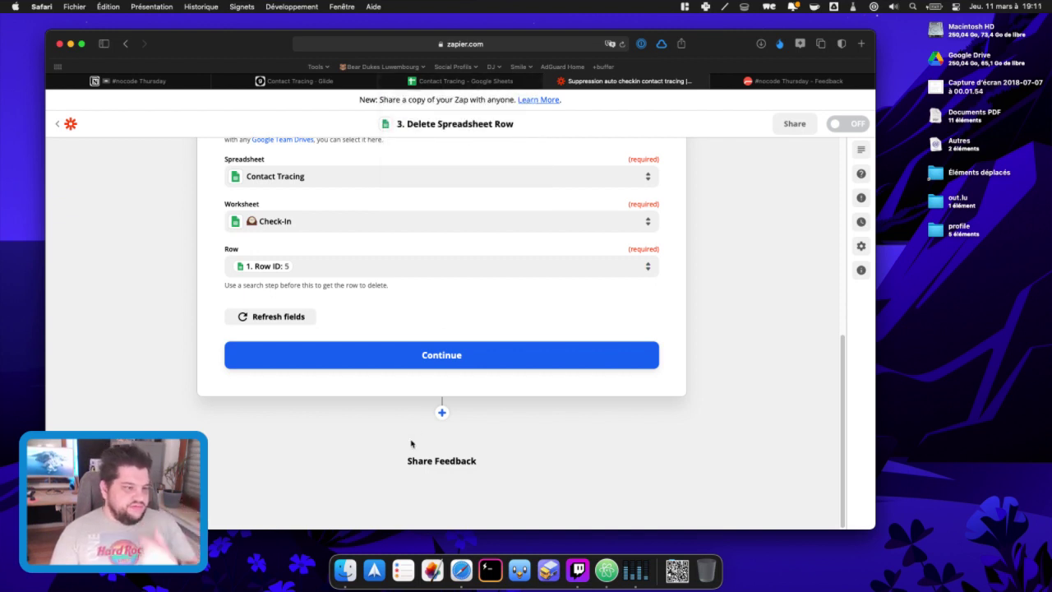
pyautogui.click(460, 354)
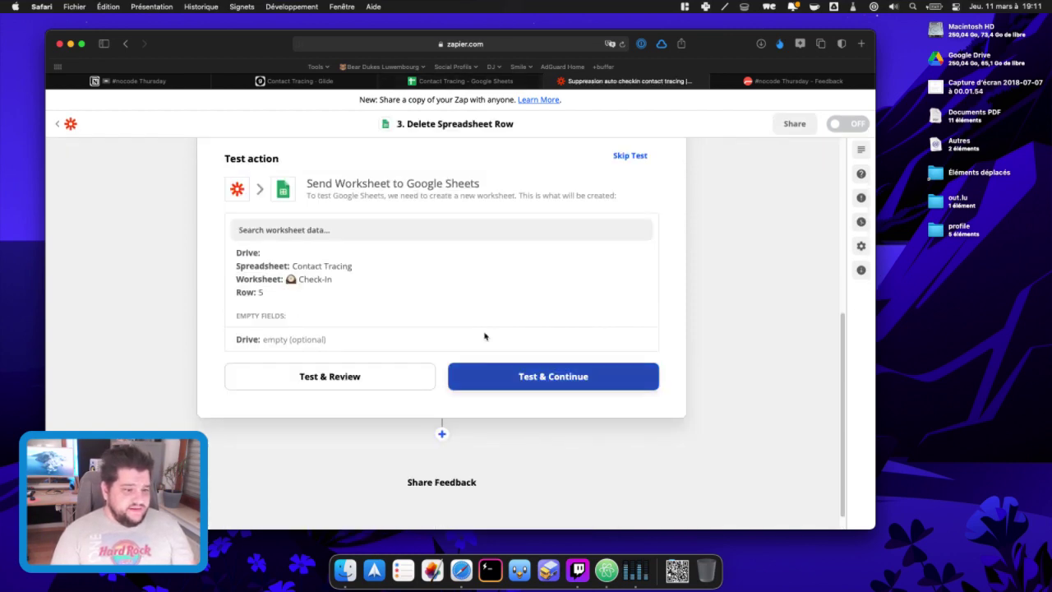
# Step: Test the delete action, checking the Check-In rows in the Contact Tracing spreadsheet before and after the run
pyautogui.click(453, 83)
pyautogui.click(448, 298)
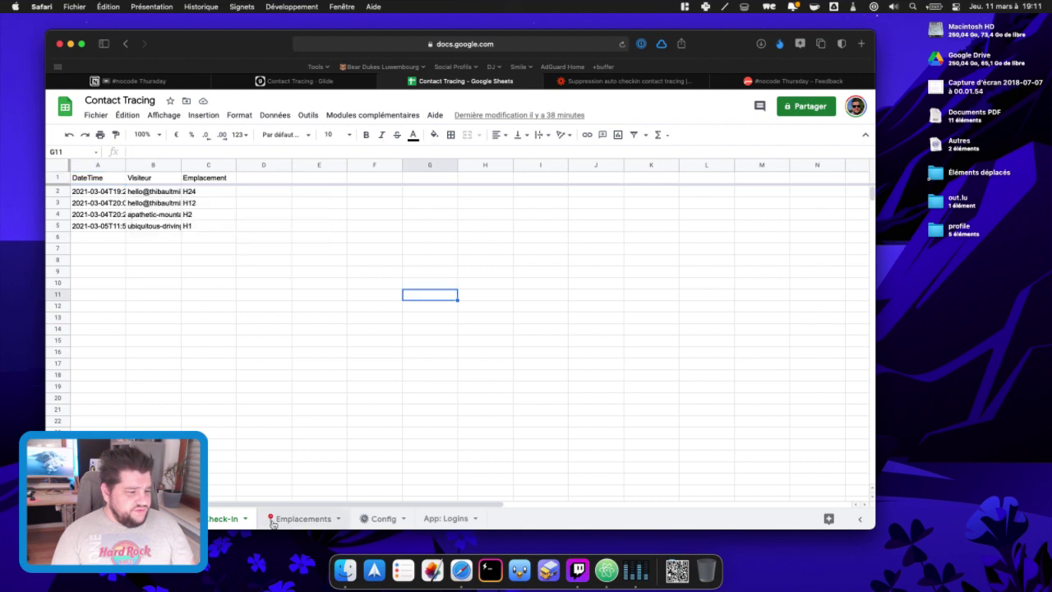
pyautogui.click(643, 79)
pyautogui.click(564, 378)
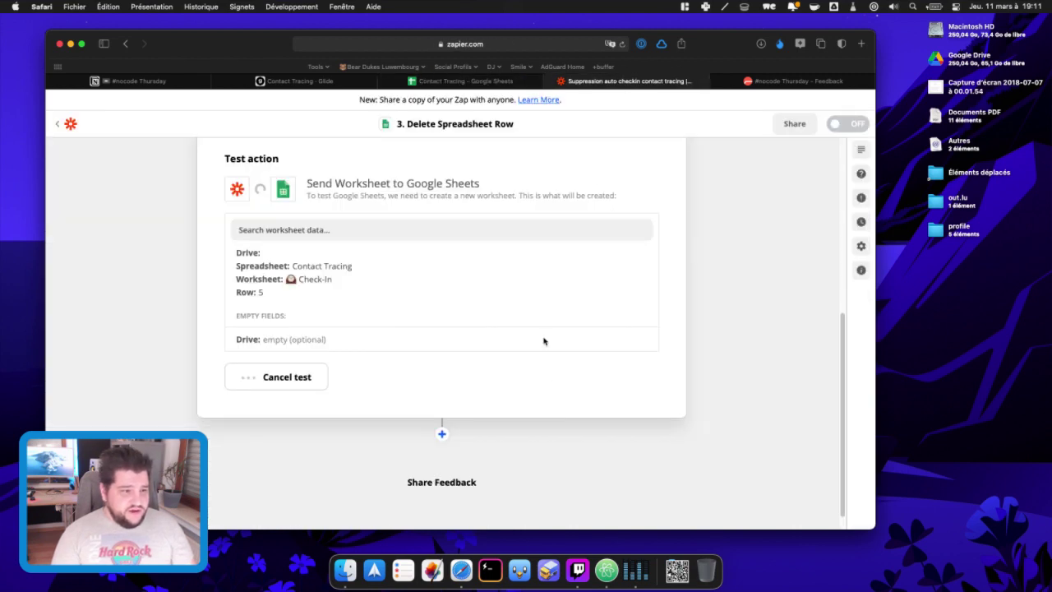
pyautogui.click(460, 83)
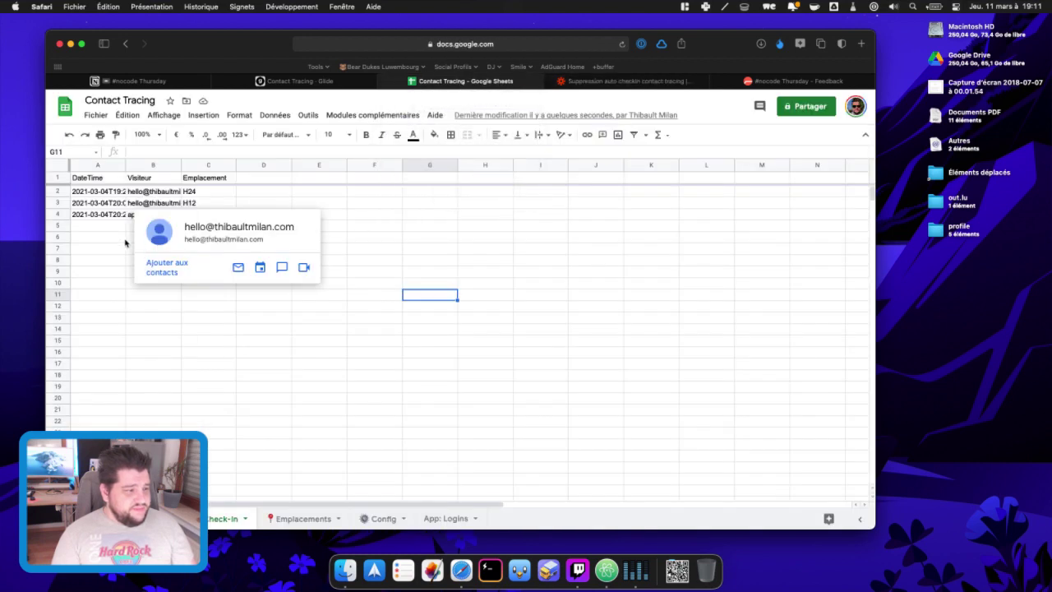
pyautogui.click(642, 80)
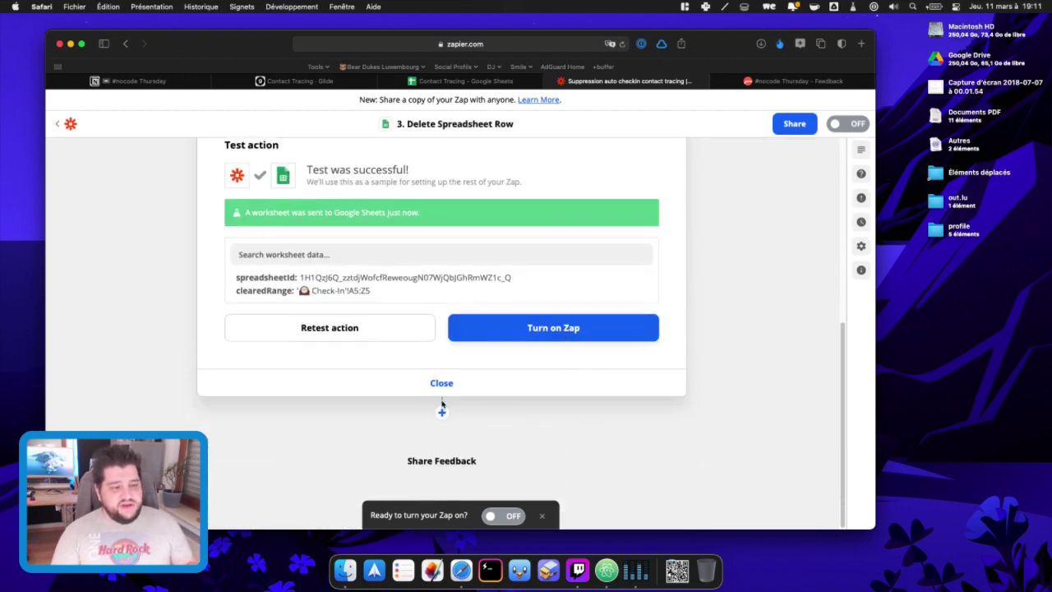
# Step: Add an Email by Zapier action after the row deletion with the event Send Outbound Email and continue to its setup
pyautogui.click(452, 385)
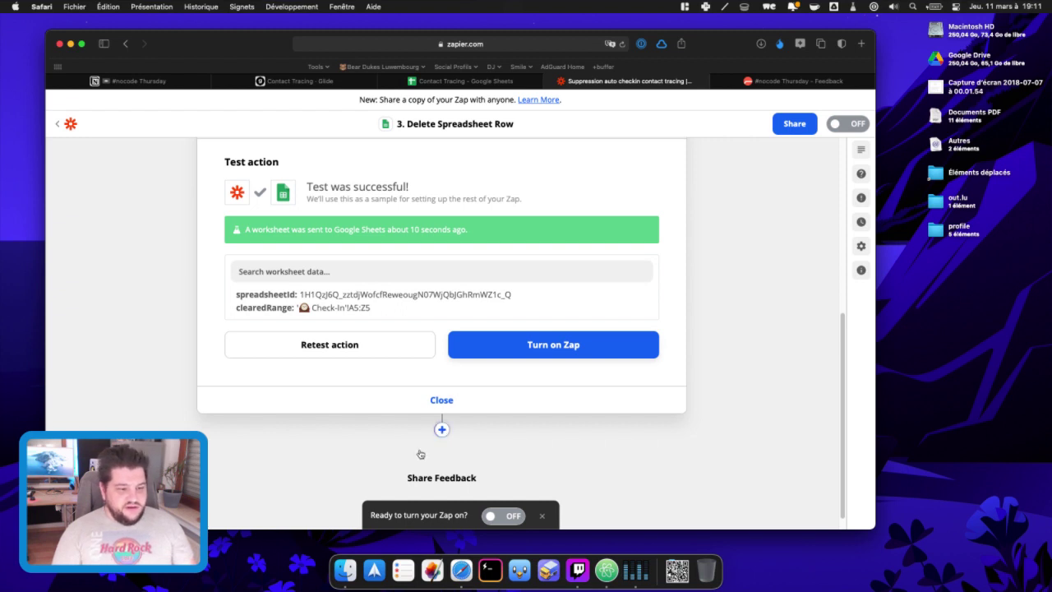
pyautogui.click(441, 429)
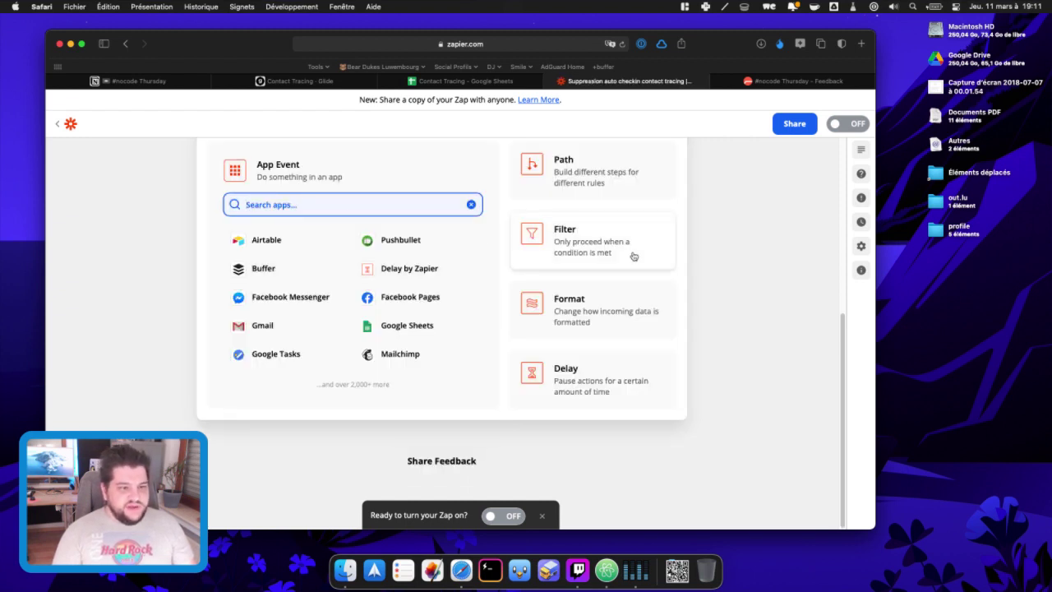
pyautogui.write('email')
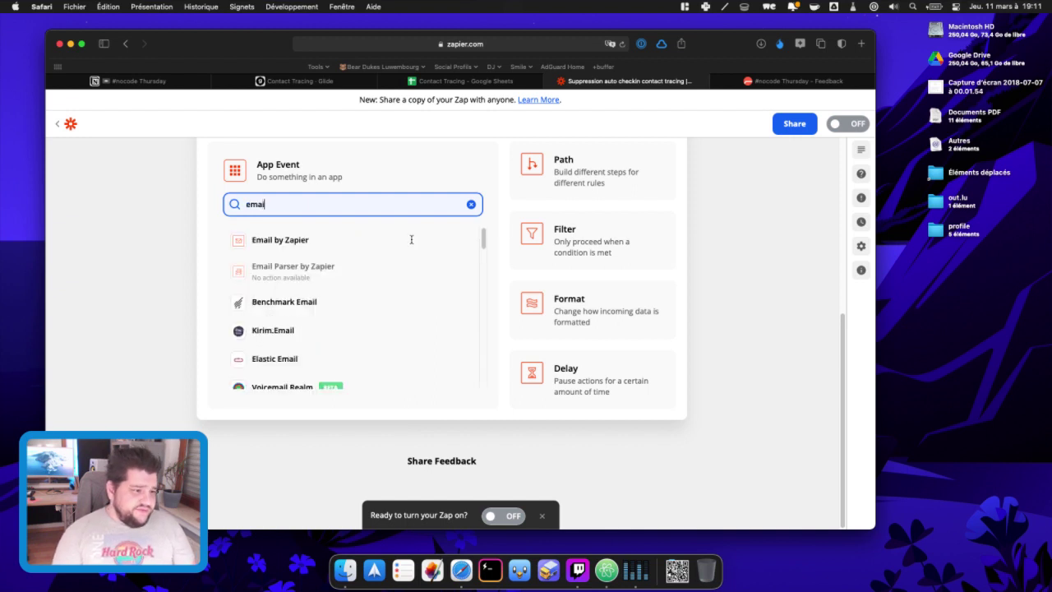
pyautogui.click(284, 245)
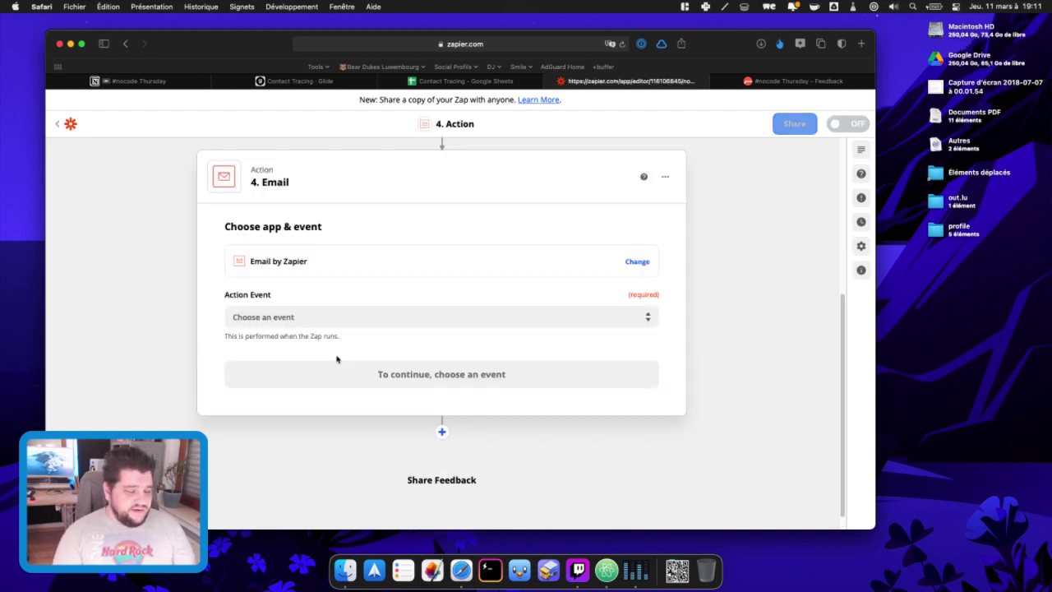
pyautogui.click(312, 321)
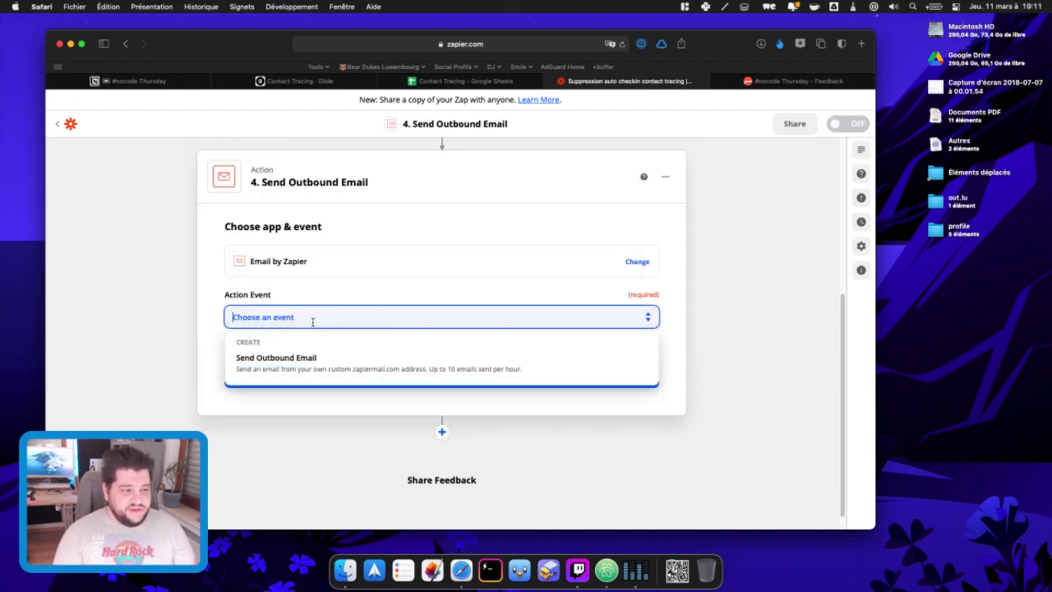
pyautogui.click(292, 368)
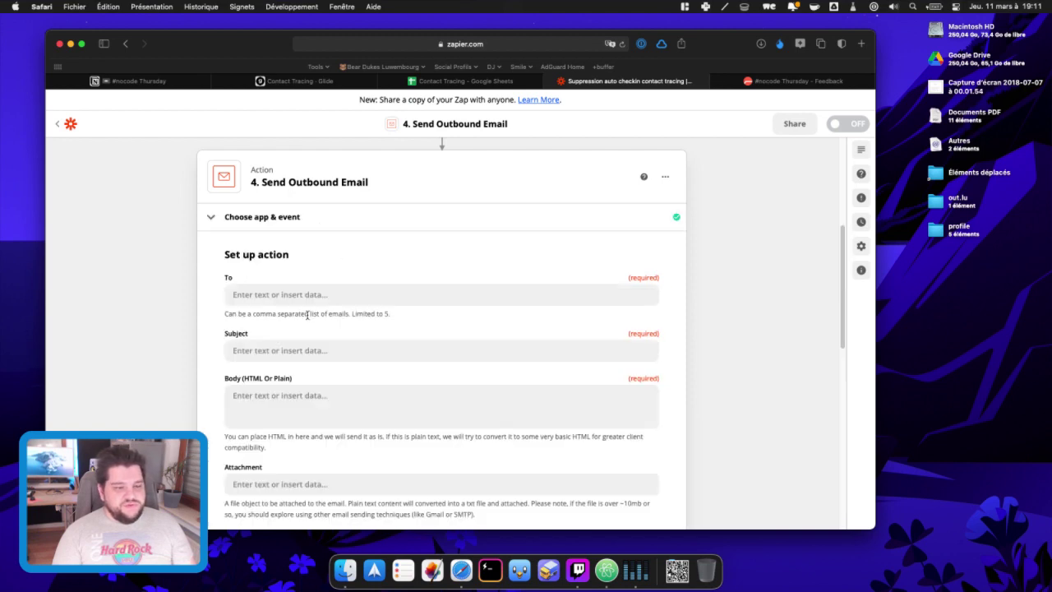
# Step: Set the email's recipient to the Visiteur value from the New Spreadsheet Row trigger
pyautogui.click(430, 293)
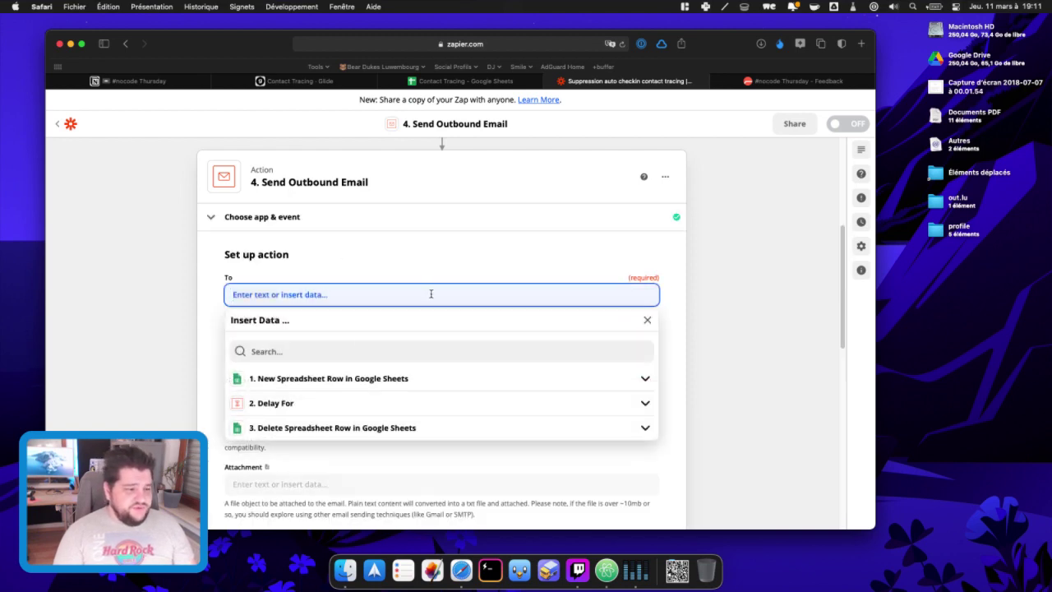
pyautogui.click(307, 383)
pyautogui.click(341, 401)
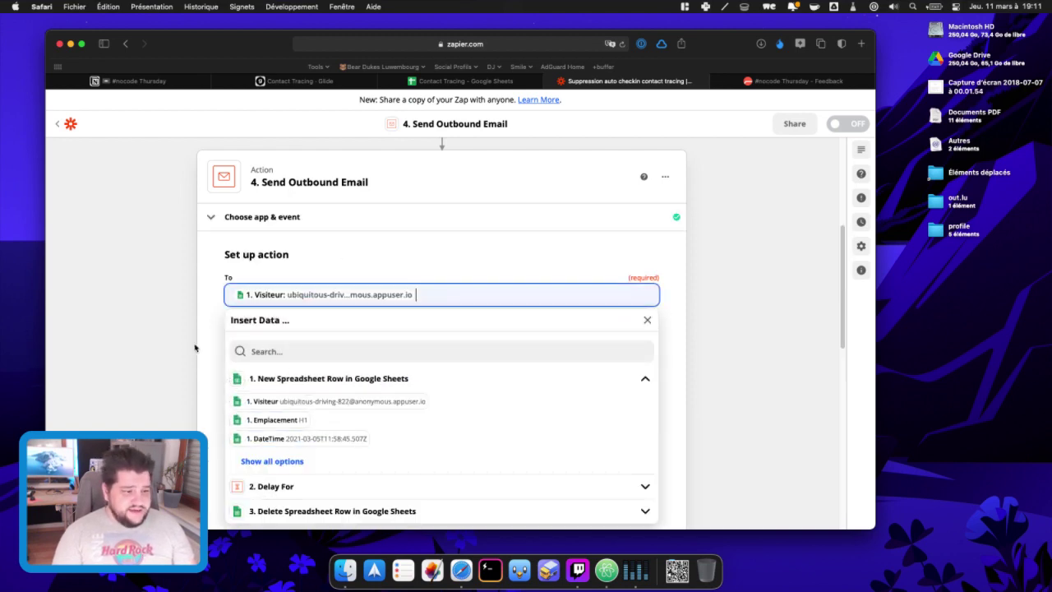
pyautogui.click(195, 347)
# Step: Enter "Effacement de vos données de suivi de cas contact" as the email's subject
pyautogui.click(321, 345)
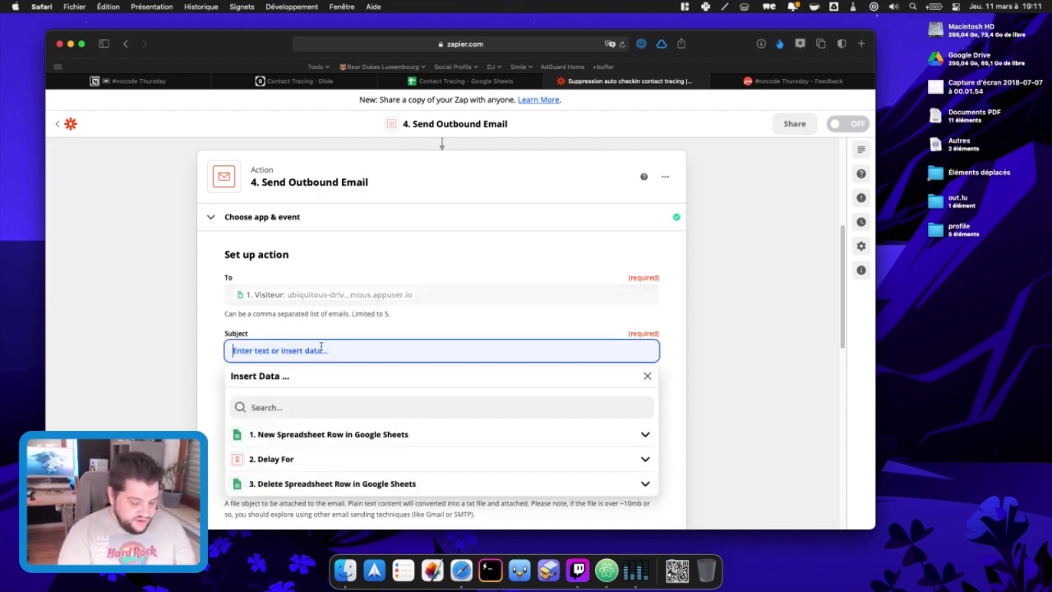
pyautogui.write('Effacement de vos')
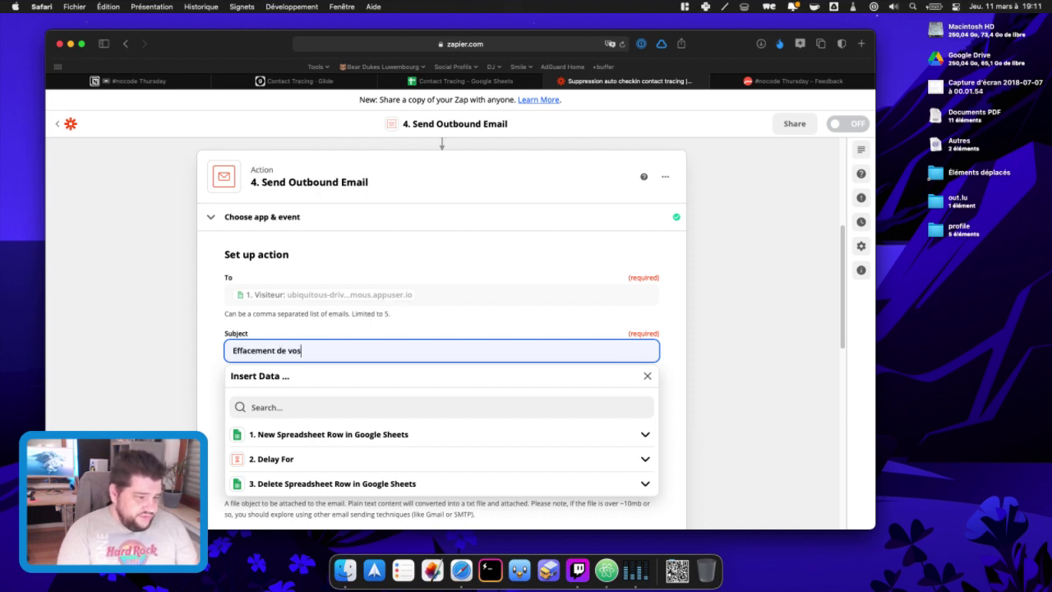
pyautogui.write(' données de sui')
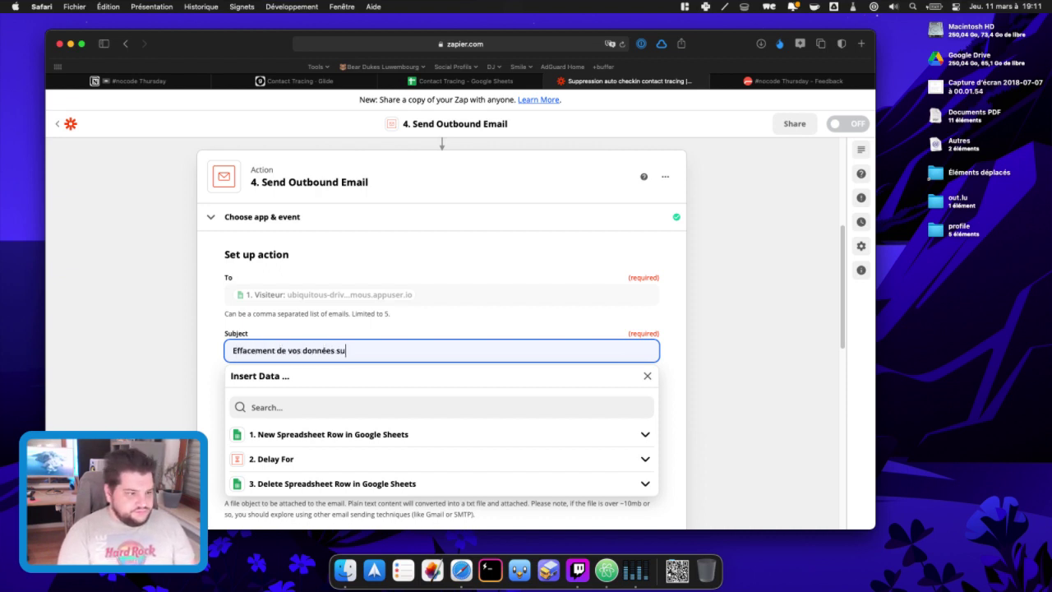
pyautogui.write('vi de cas contact')
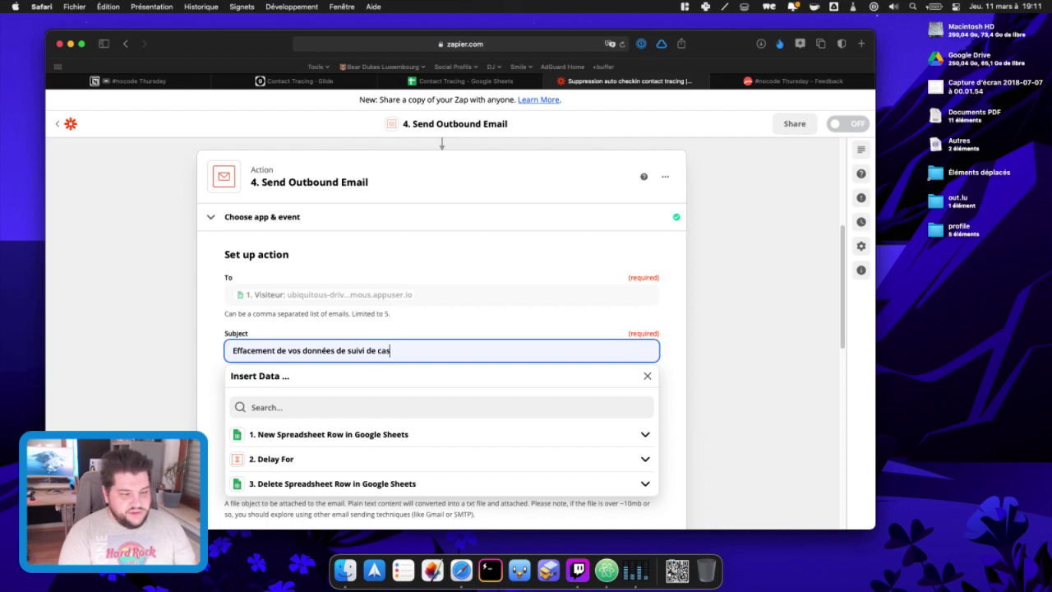
pyautogui.click(443, 407)
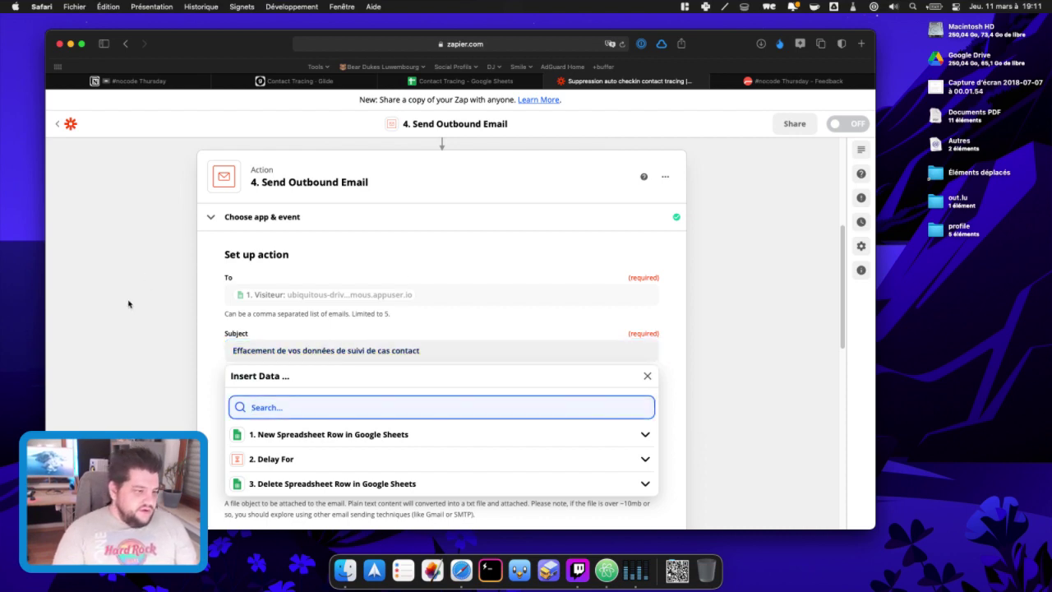
pyautogui.click(195, 385)
# Step: Begin the email's body with the greeting "Salut" followed by a waving-hand emoji
pyautogui.click(280, 409)
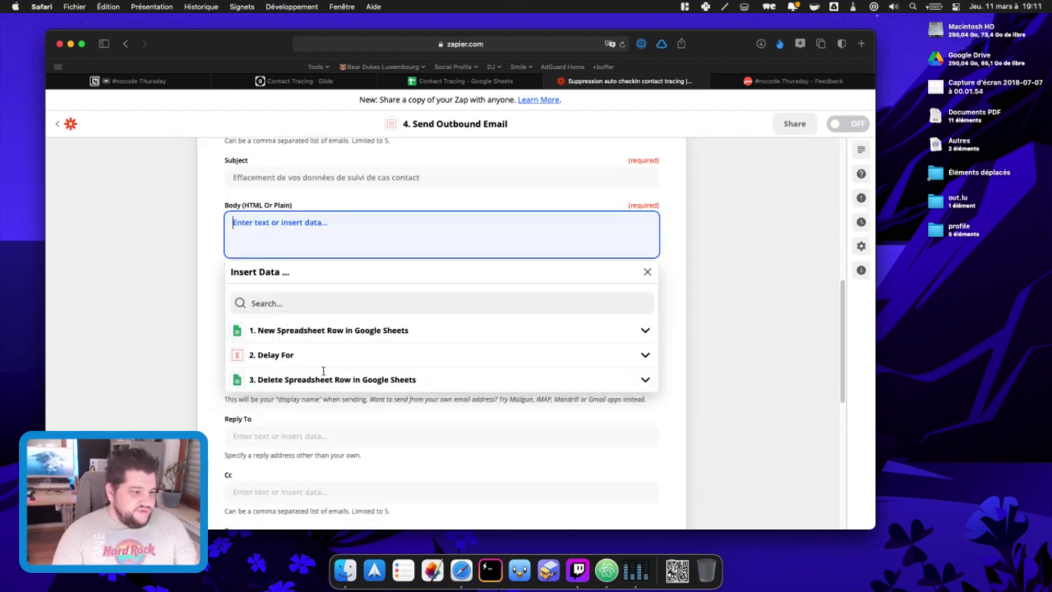
pyautogui.write('Salut')
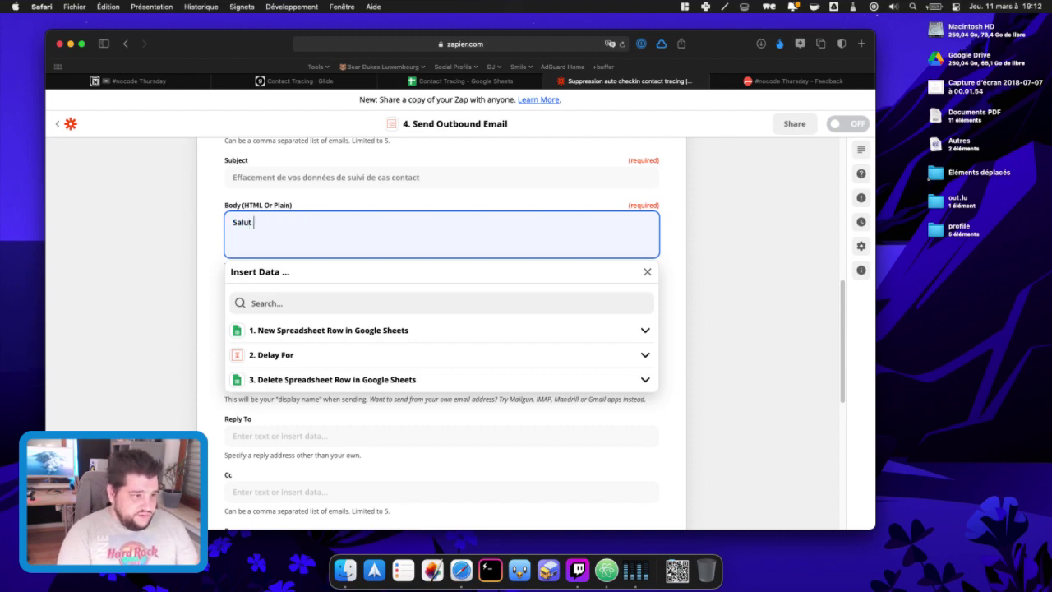
pyautogui.press('ctrl+super+space')
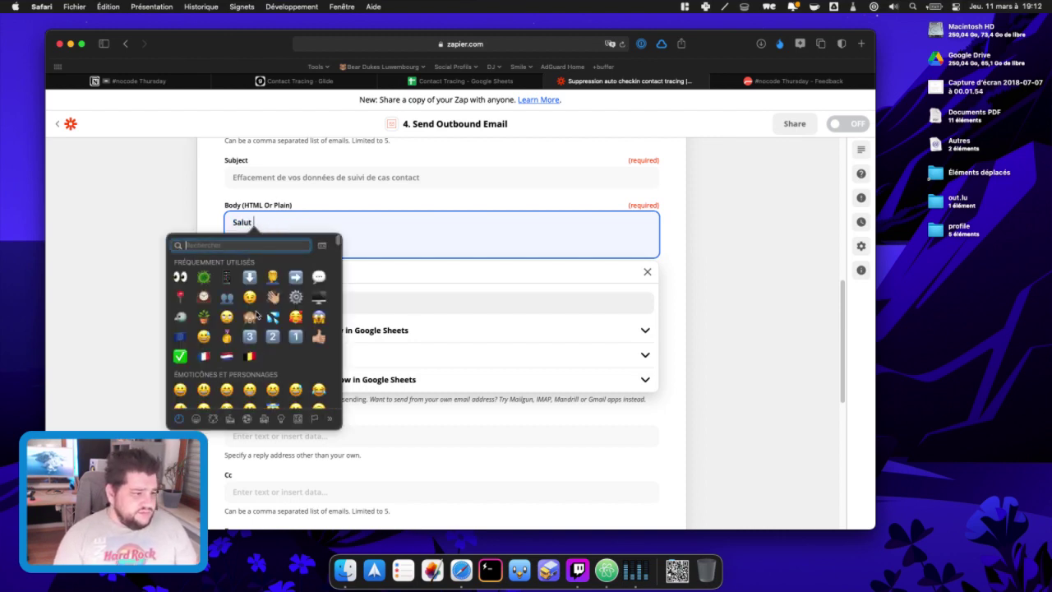
pyautogui.click(272, 298)
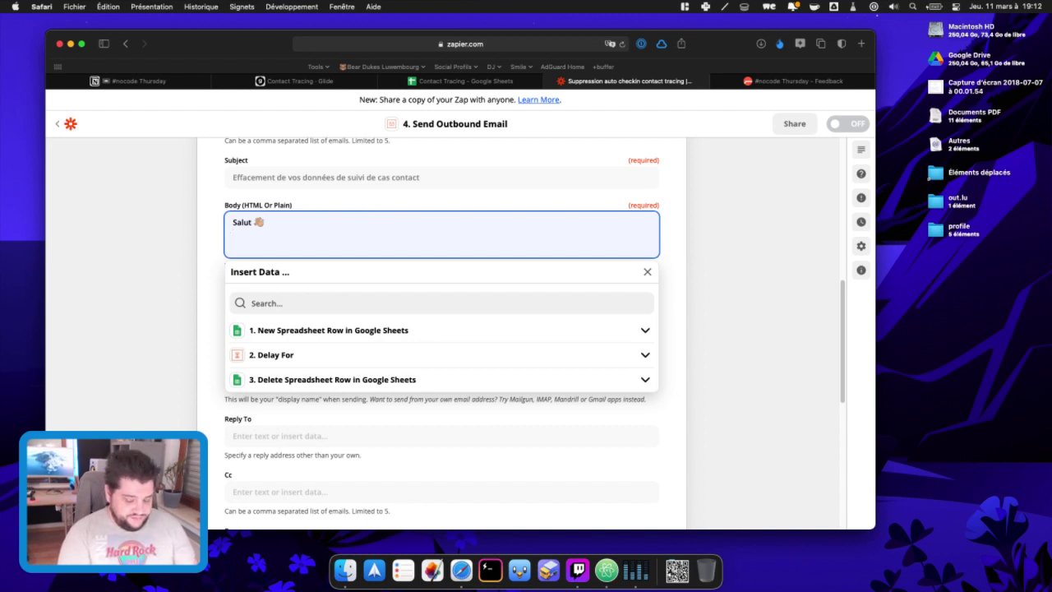
# Step: Add the body line "Vos données viennent bien d'être supprimées de nos serveurs, conformément à notre engagement et dans le respect de la RGPD"
pyautogui.write('Vos données vi')
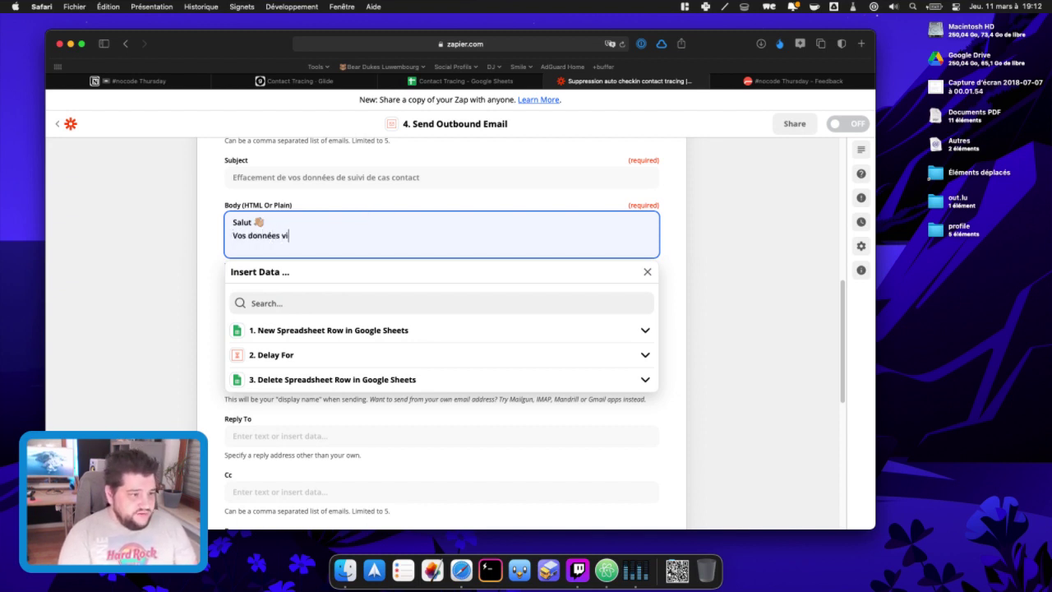
pyautogui.write("ennent bien d'ê")
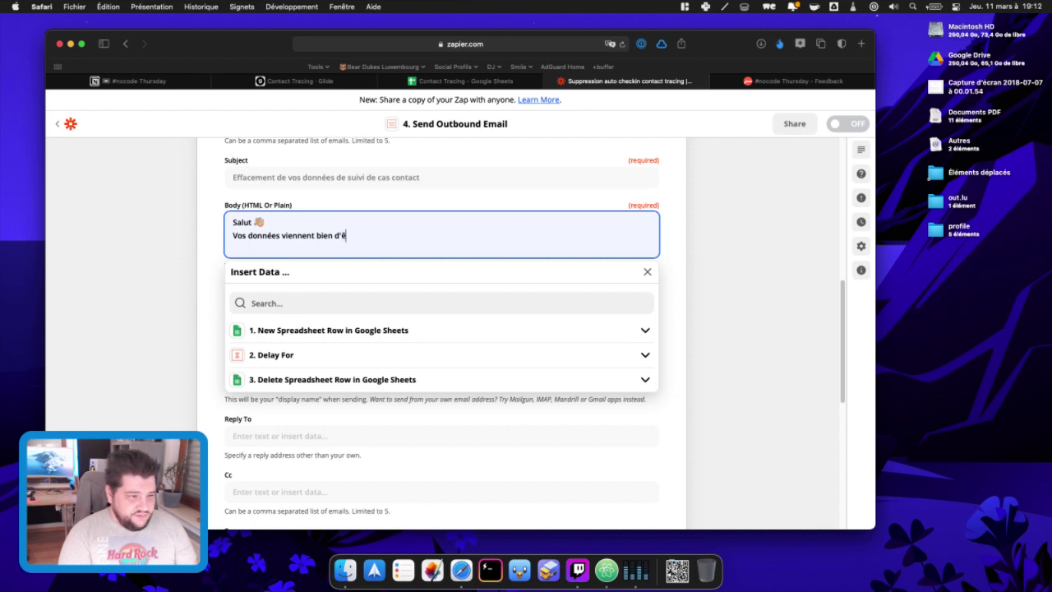
pyautogui.write('tre supprimées de')
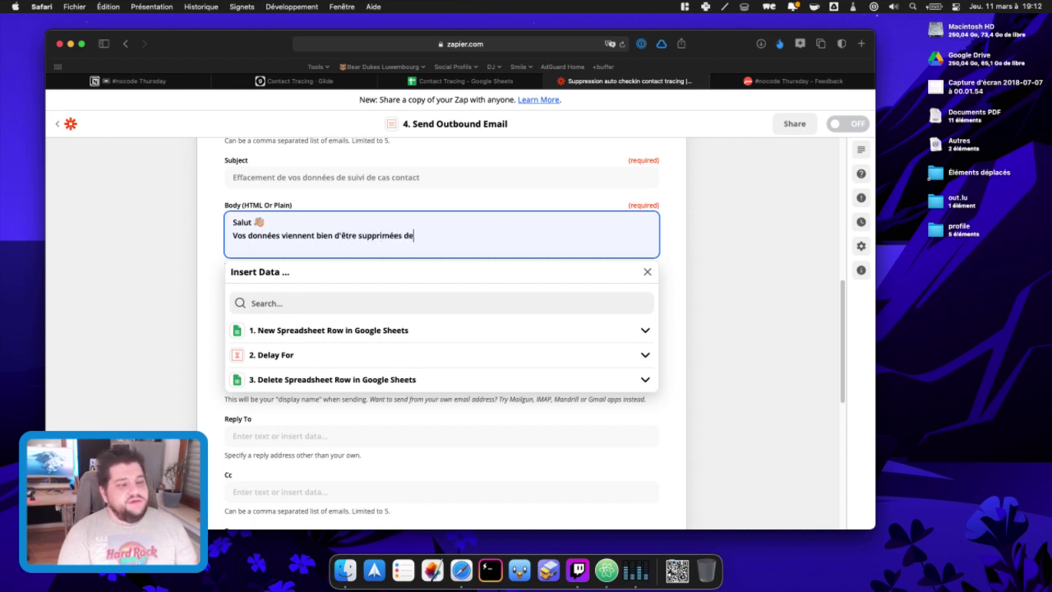
pyautogui.write(' nos serveurs, conf')
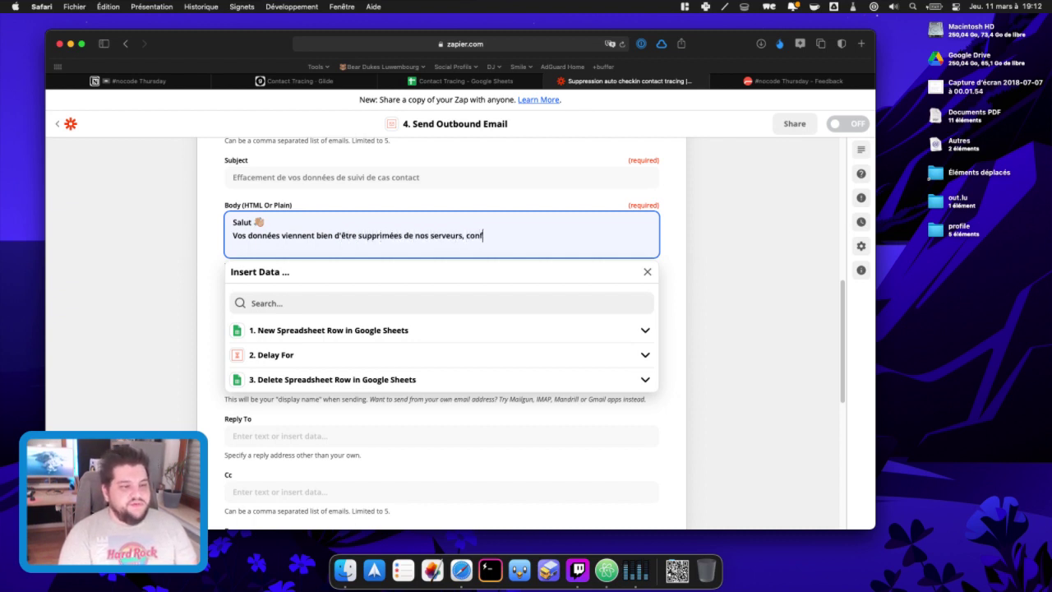
pyautogui.write('ormém')
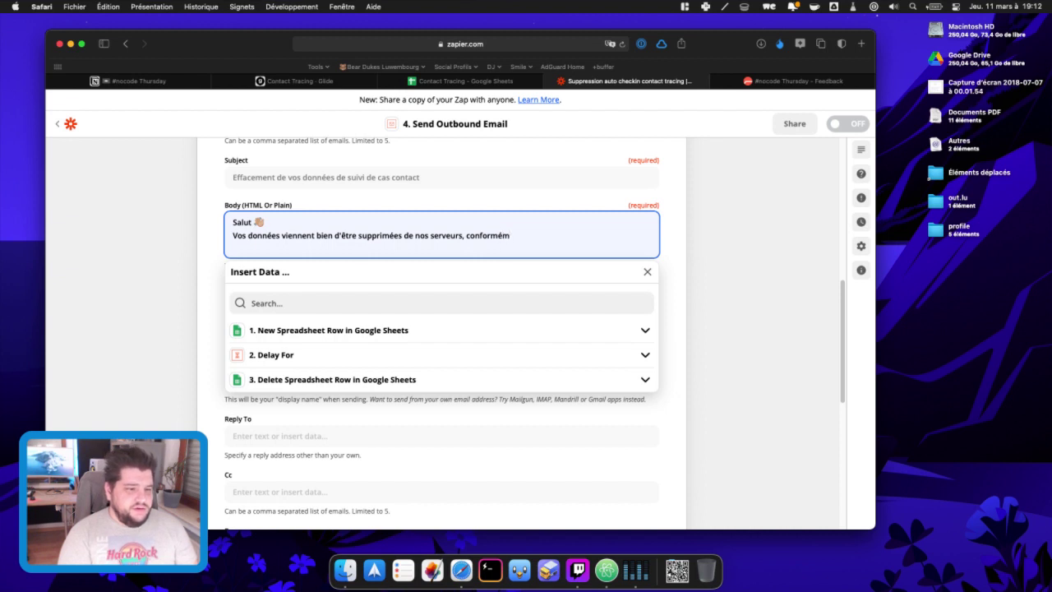
pyautogui.write('ent à notre ')
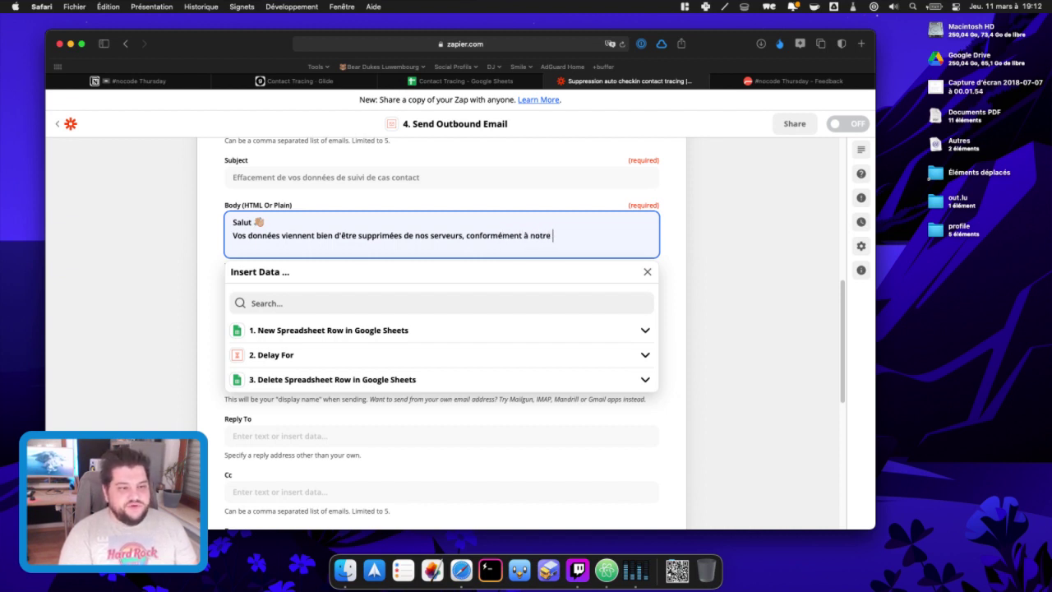
pyautogui.write('engagem')
pyautogui.press('BackSpace')
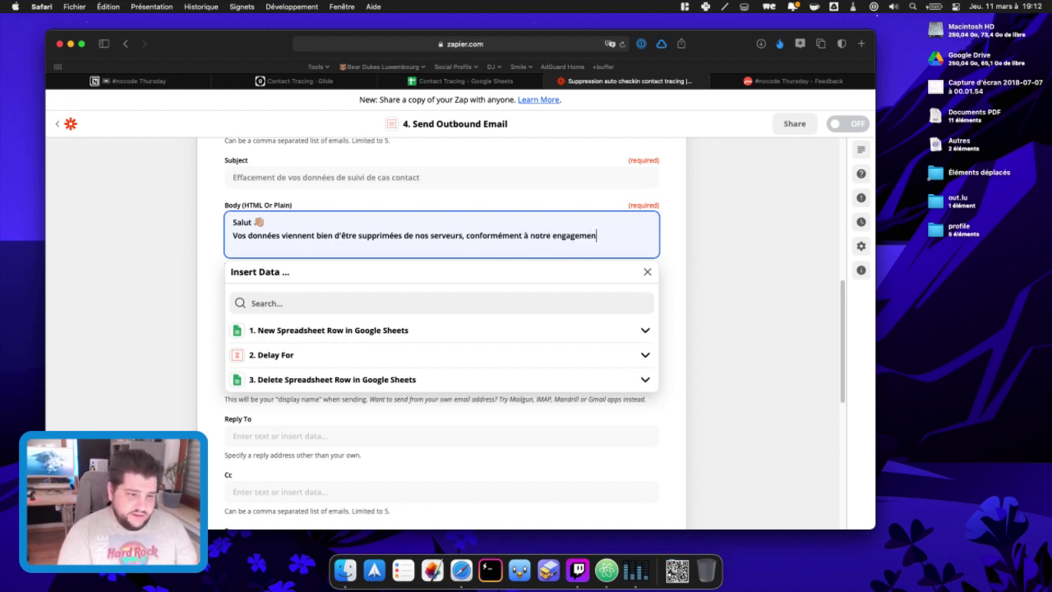
pyautogui.write('ment et dans le respect de la')
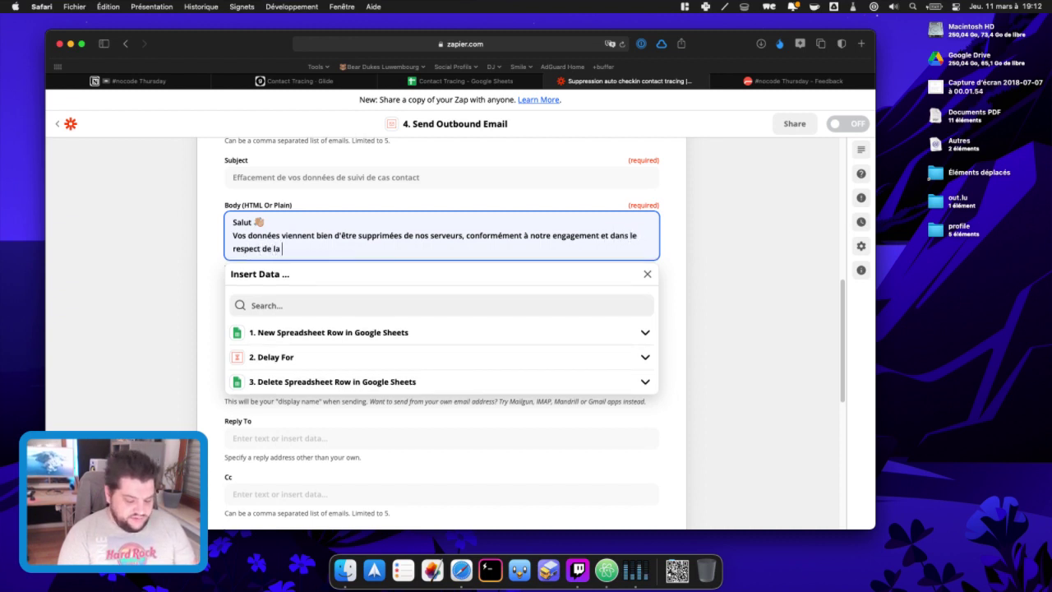
pyautogui.write(' RGPD')
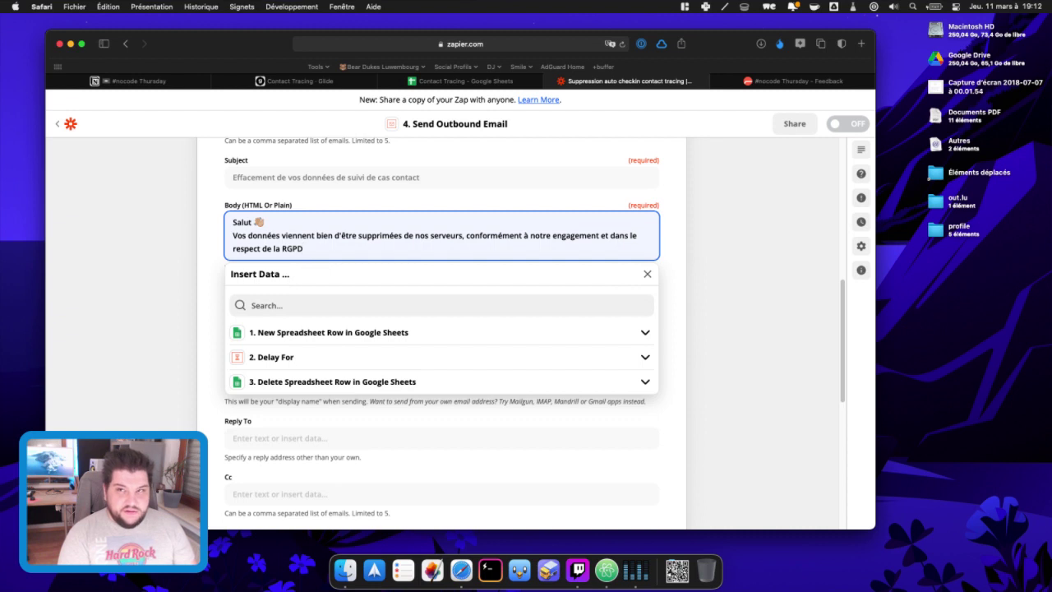
# Step: End the RGPD sentence with the EU flag emoji and a period, and sign off with "Bonne journée" after a blank line
pyautogui.press('ctrl+super+space')
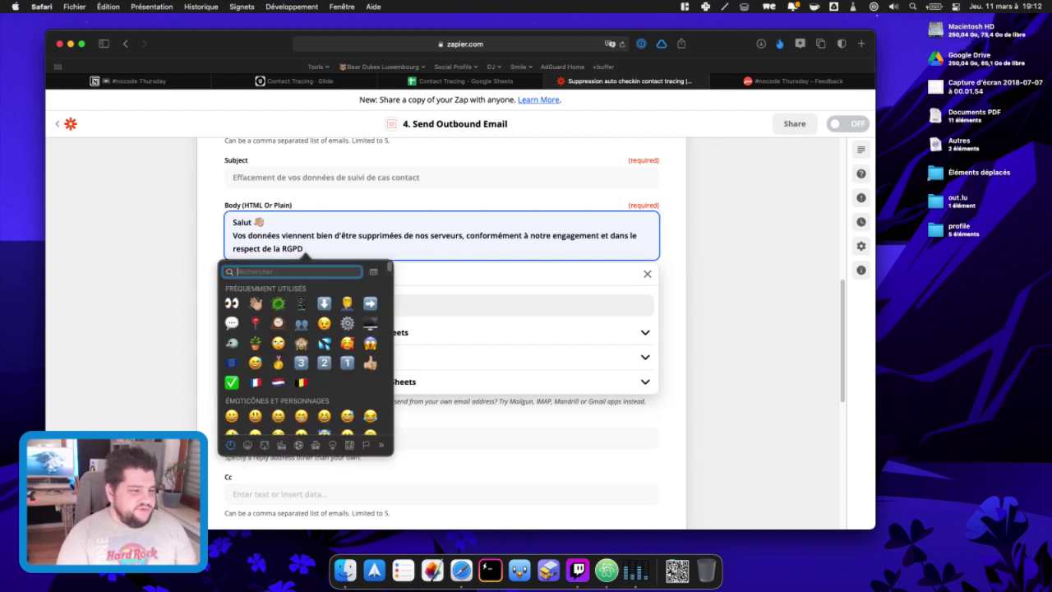
pyautogui.press('Down')
pyautogui.press('Down')
pyautogui.press('Down')
pyautogui.press('Return')
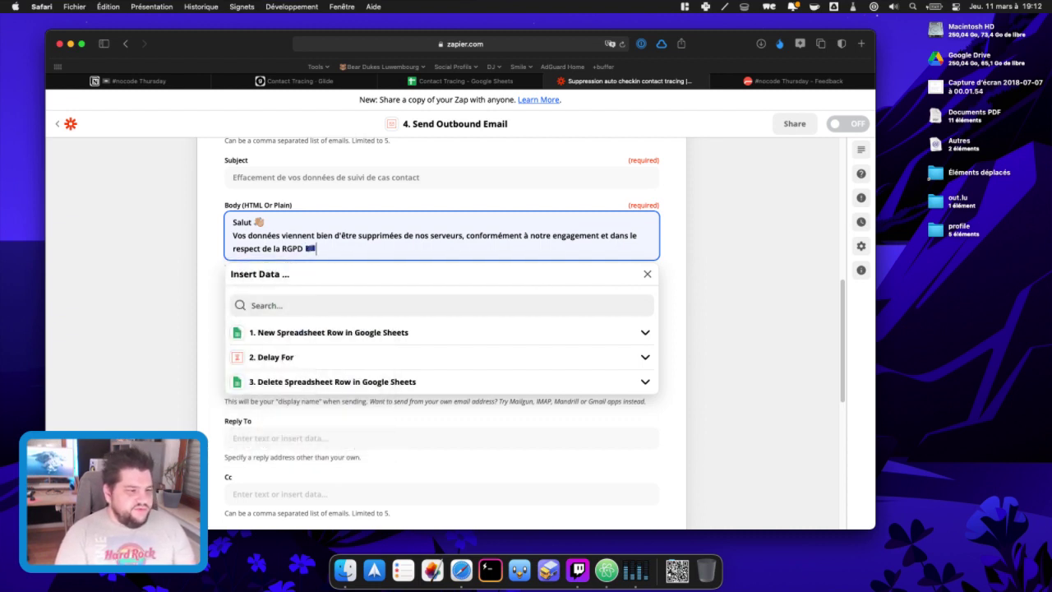
pyautogui.write('.')
pyautogui.press('Return')
pyautogui.press('Return')
pyautogui.write('B')
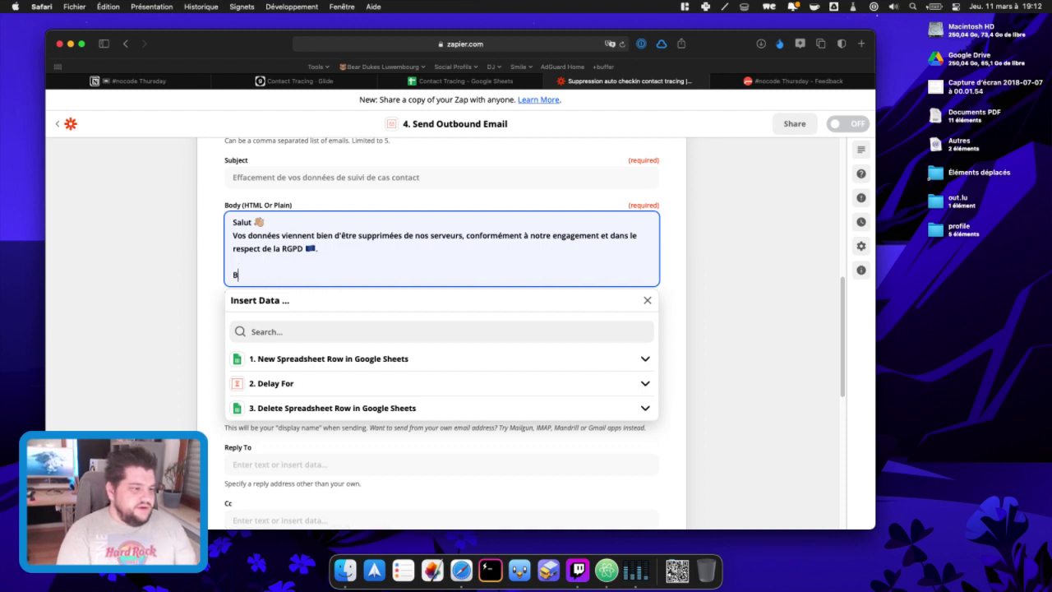
pyautogui.write('onne journée')
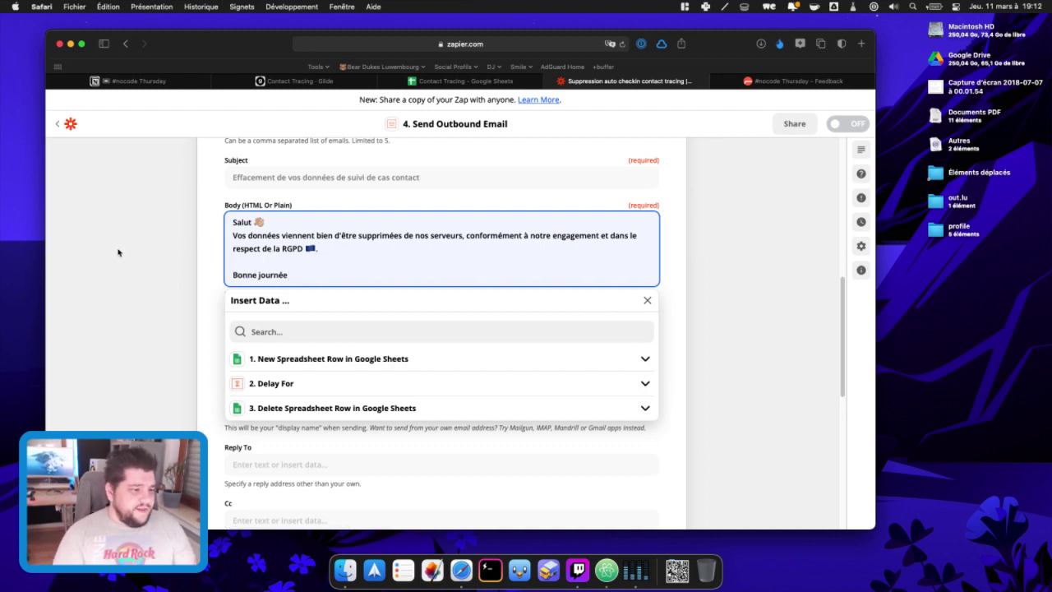
pyautogui.click(120, 268)
# Step: Set the email's From Name to a robot emoji followed by "Robot contact tracing"
pyautogui.scroll(-3, 335, 376)
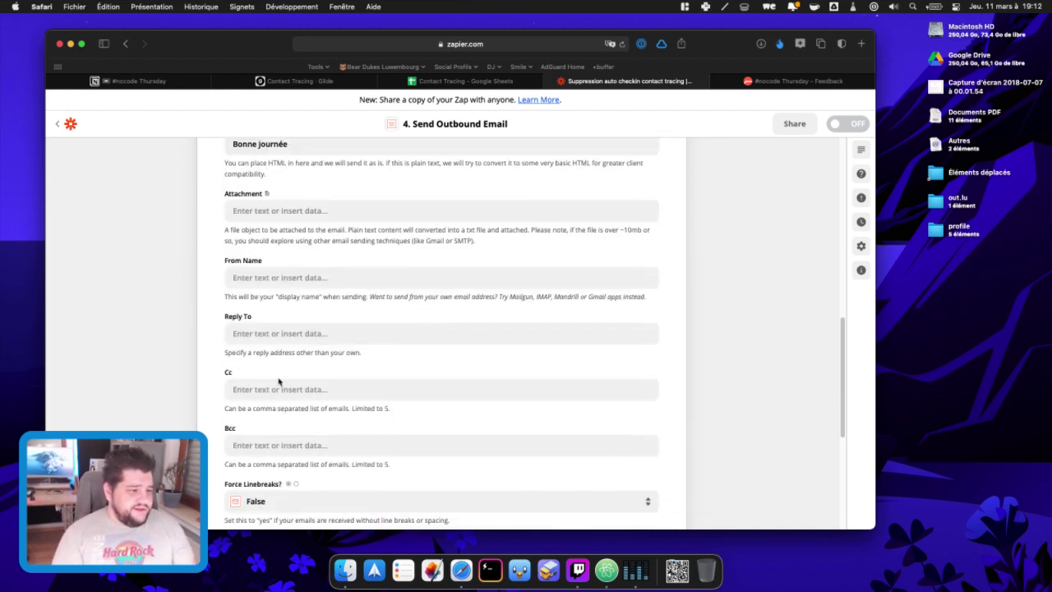
pyautogui.click(281, 276)
pyautogui.press('ctrl+super+space')
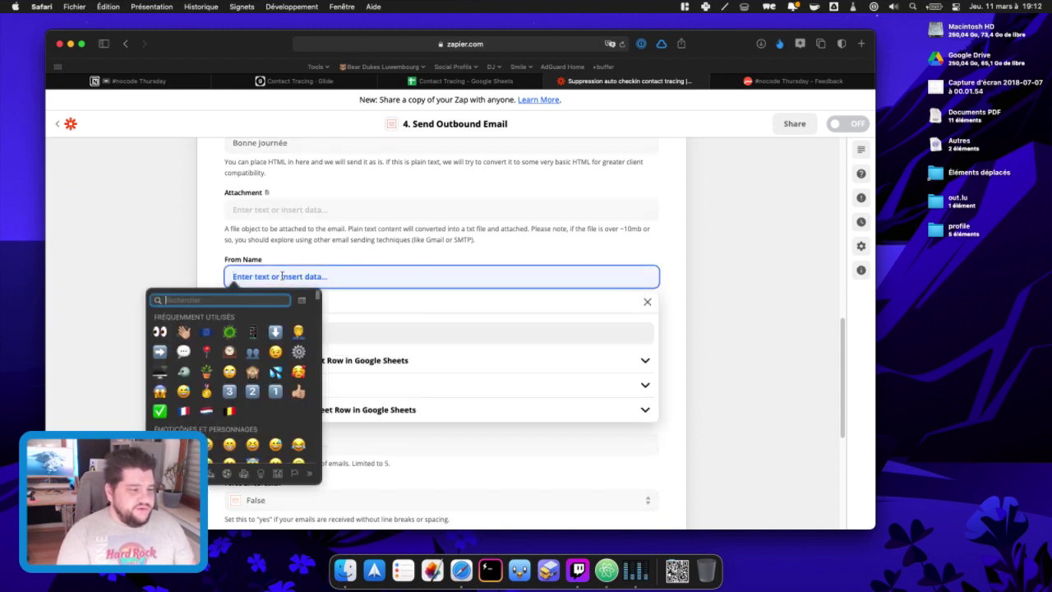
pyautogui.write('re')
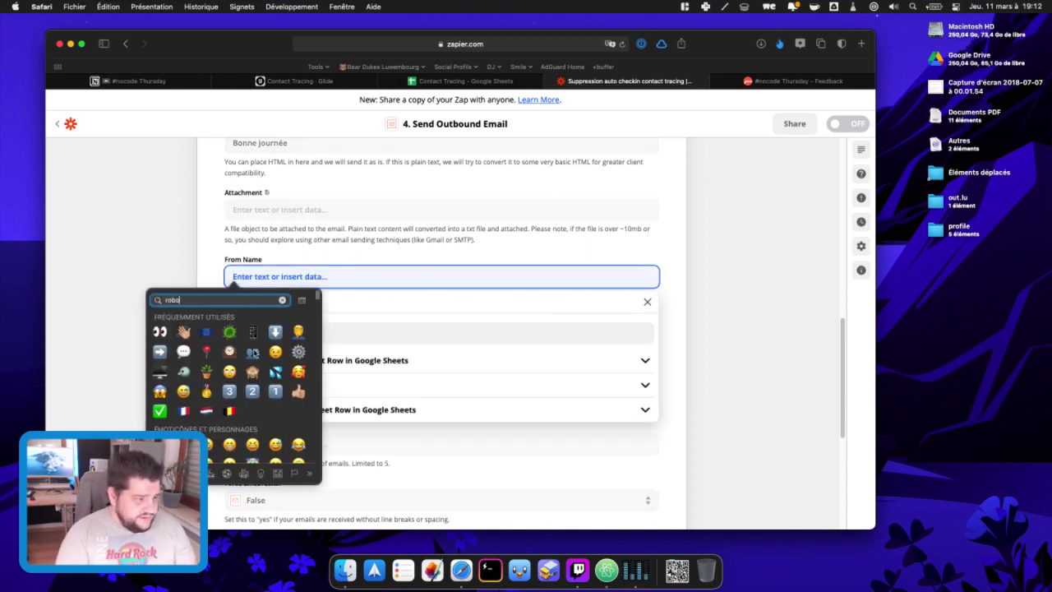
pyautogui.press('Return')
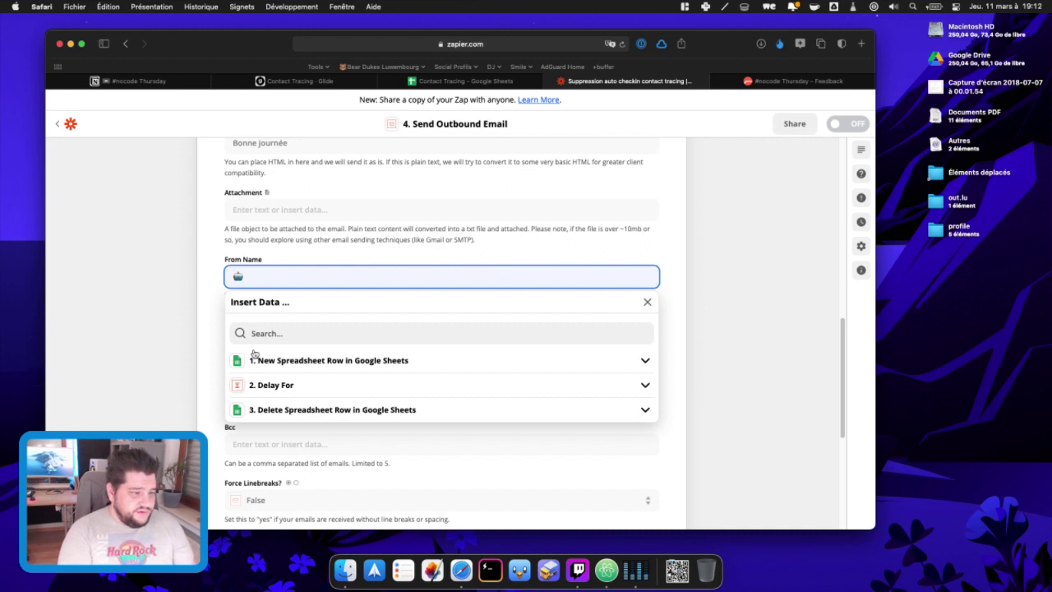
pyautogui.write('Con')
pyautogui.press('BackSpace')
pyautogui.press('BackSpace')
pyautogui.press('BackSpace')
pyautogui.write('R')
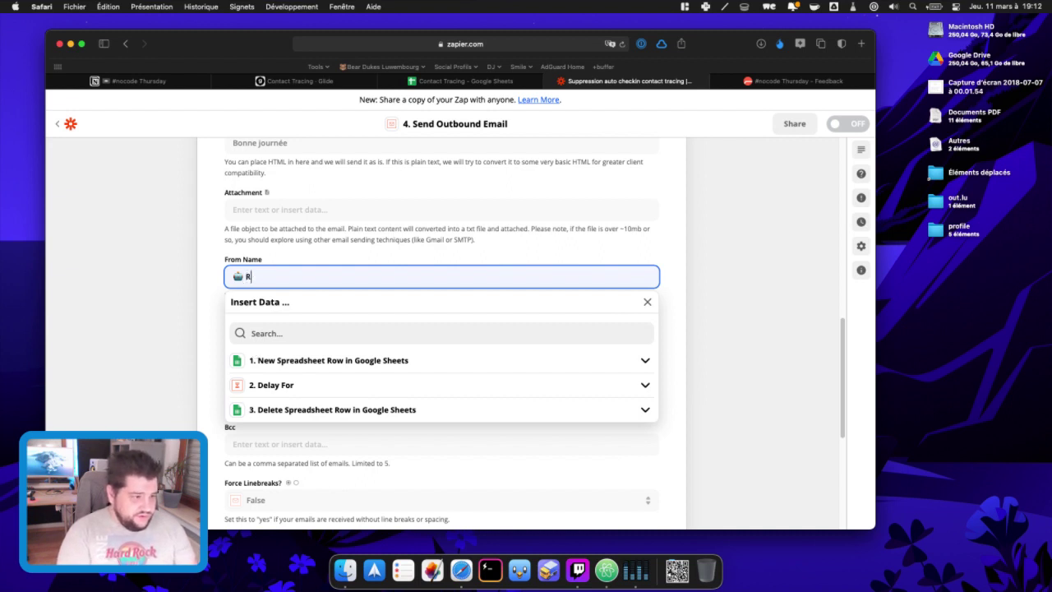
pyautogui.write('obot contact tr')
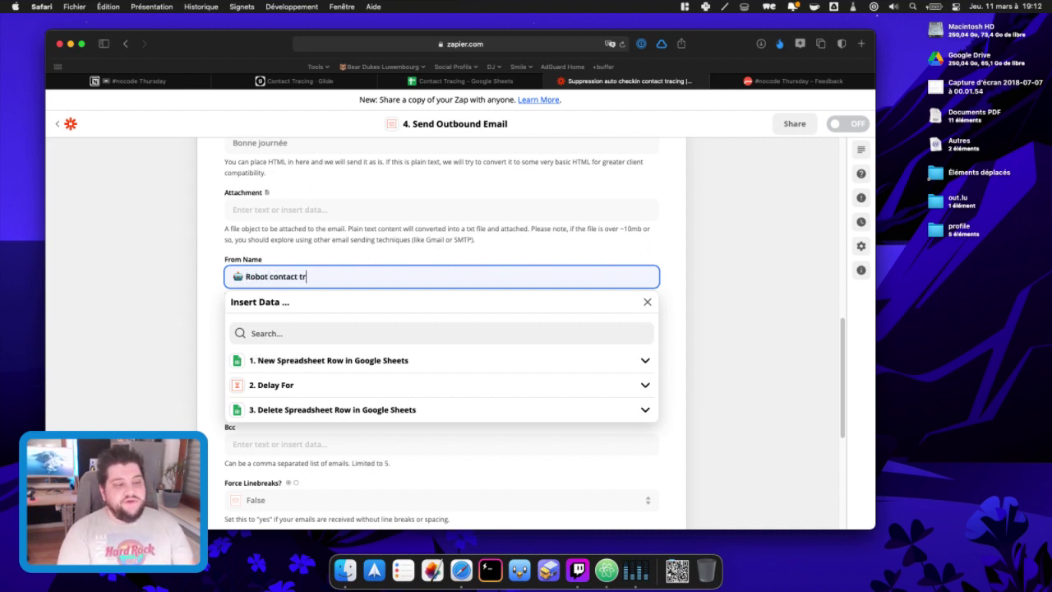
pyautogui.write('acing')
pyautogui.click(114, 338)
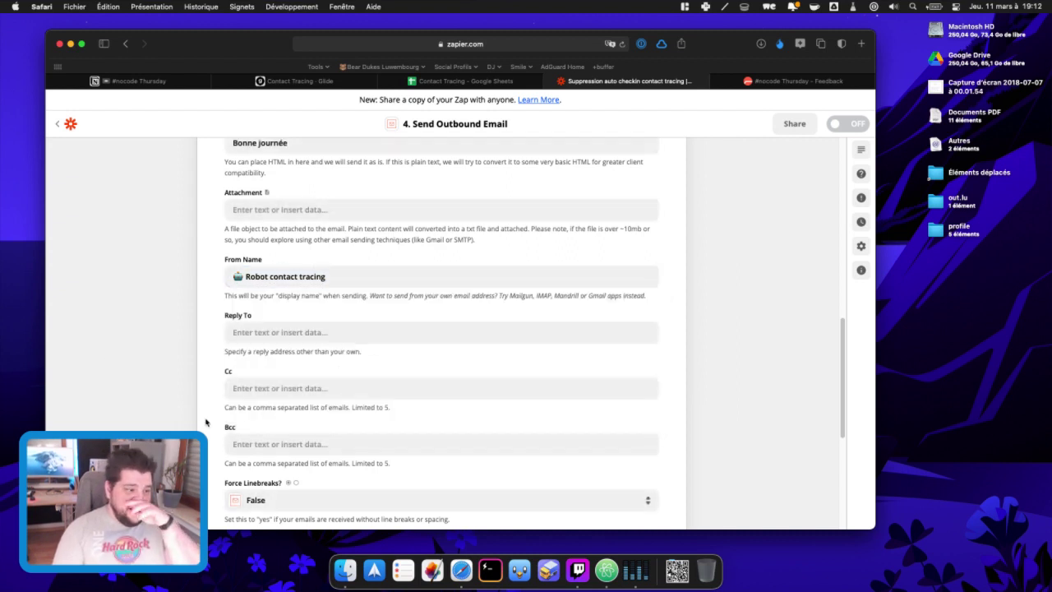
# Step: Finish the outbound email's setup, leaving the remaining fields at their defaults, and test the action by sending the email
pyautogui.scroll(-5, 350, 348)
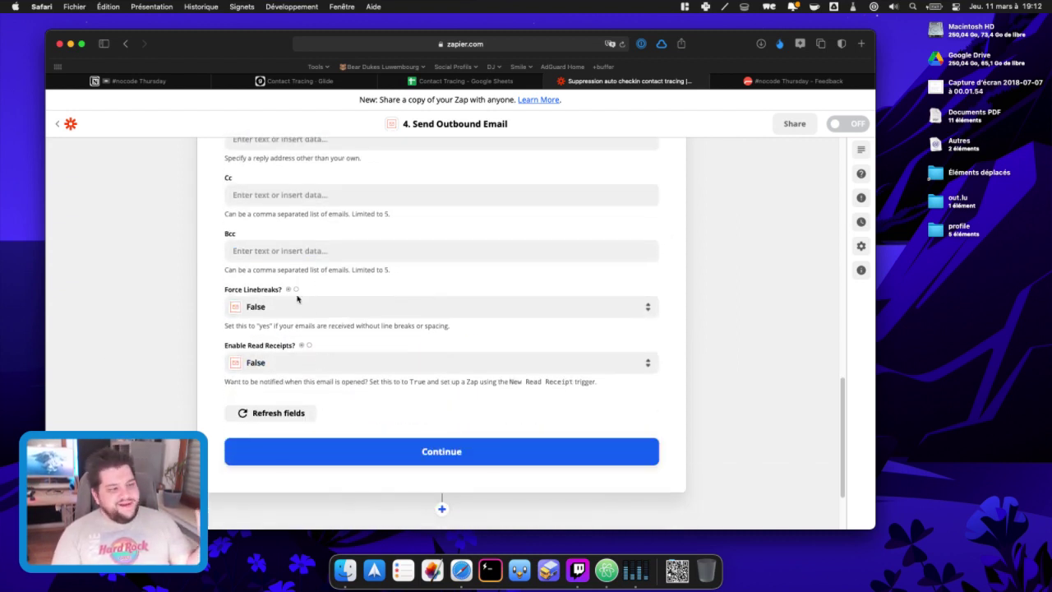
pyautogui.click(361, 452)
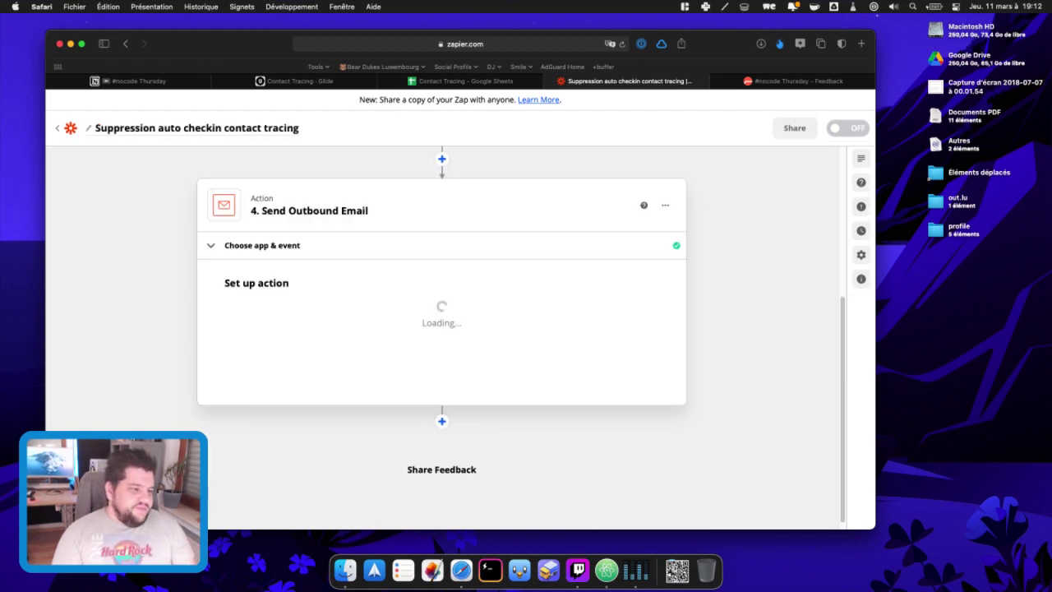
pyautogui.scroll(-5, 358, 453)
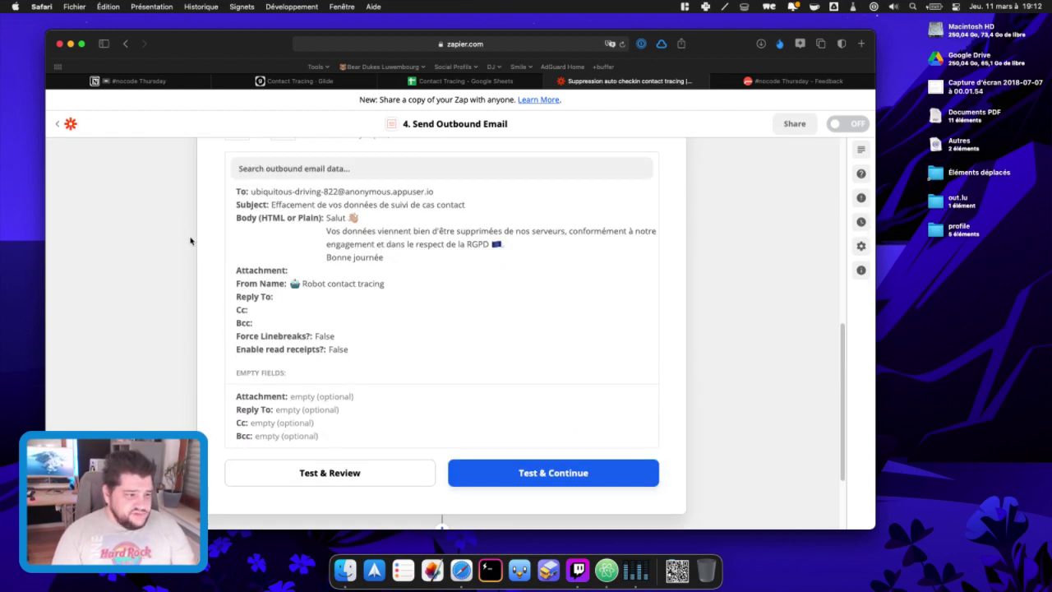
pyautogui.click(491, 477)
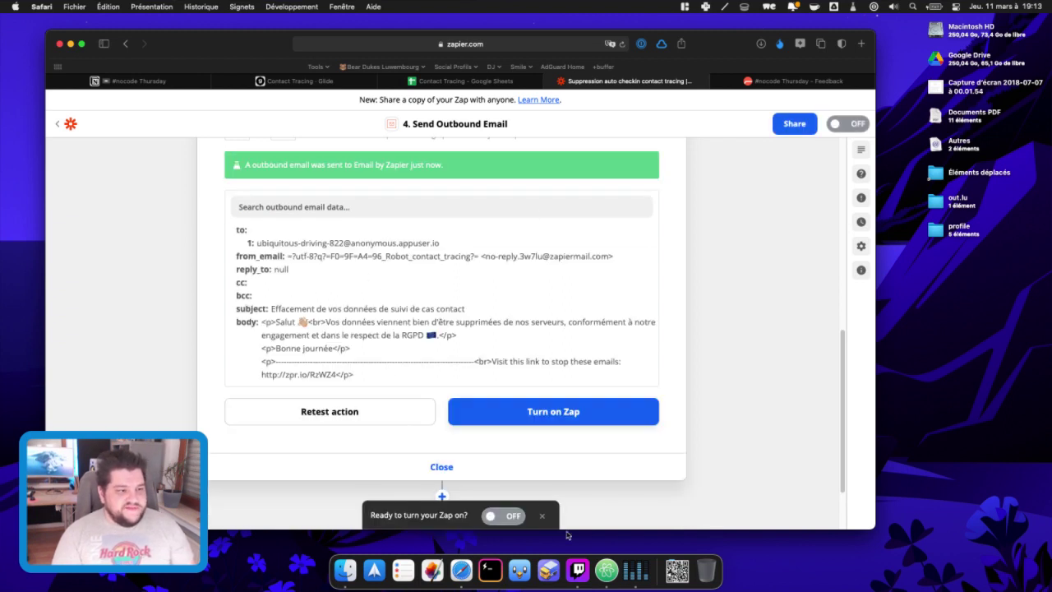
# Step: Turn on the contact tracing check-in deletion Zap
pyautogui.scroll(-2, 521, 449)
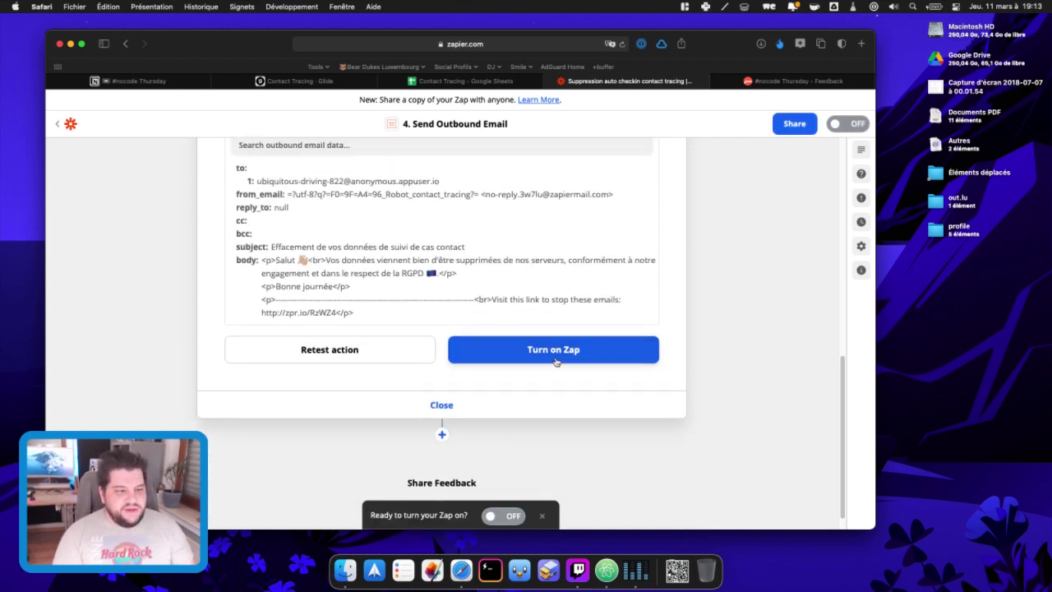
pyautogui.scroll(3, 365, 244)
pyautogui.click(543, 467)
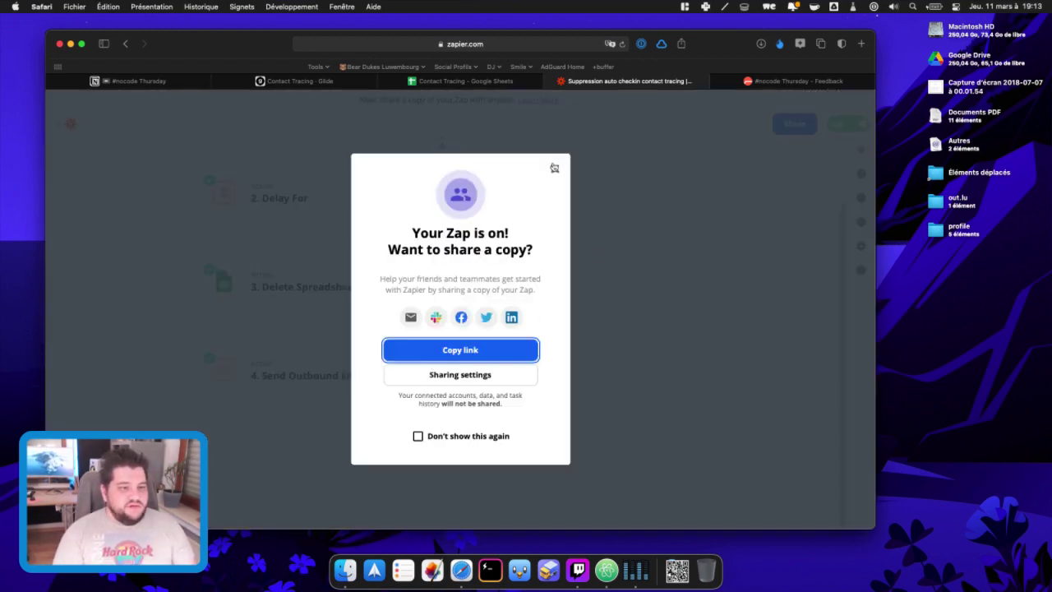
# Step: Copy the share link of the activated Zap from the sharing prompt
pyautogui.click(472, 355)
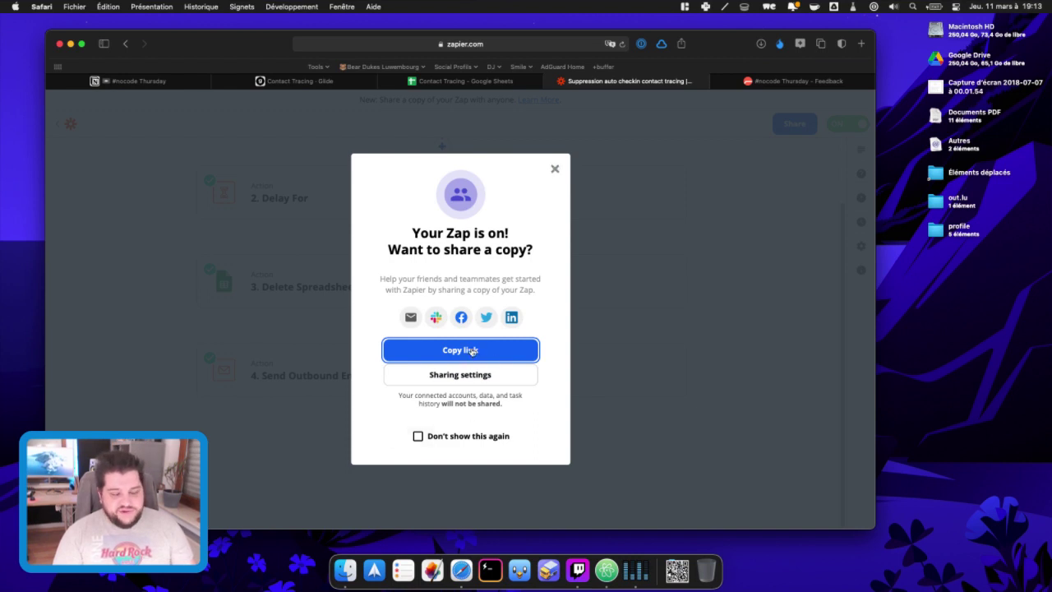
pyautogui.click(453, 352)
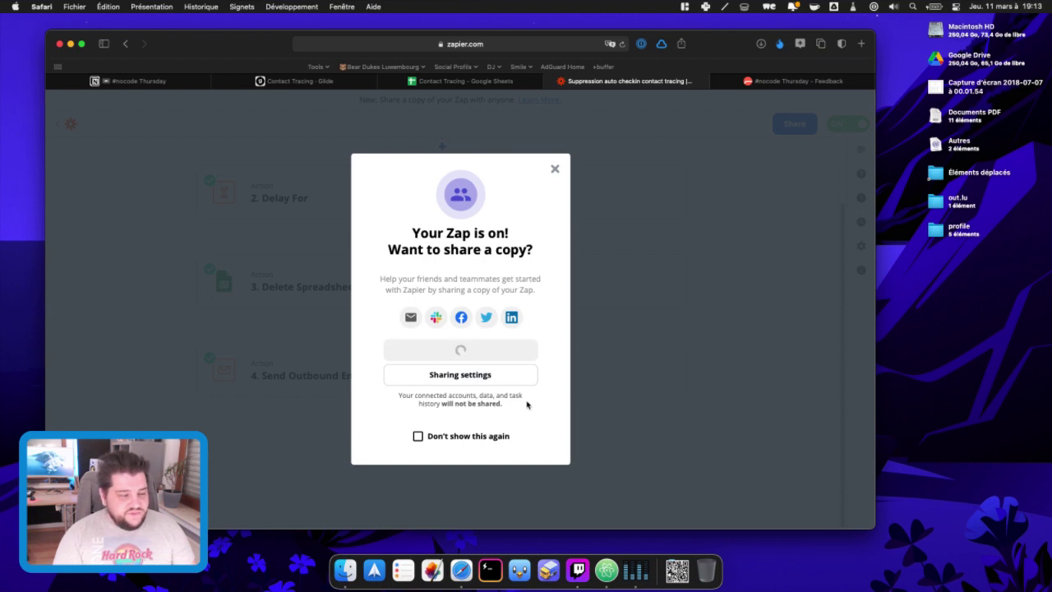
pyautogui.click(466, 357)
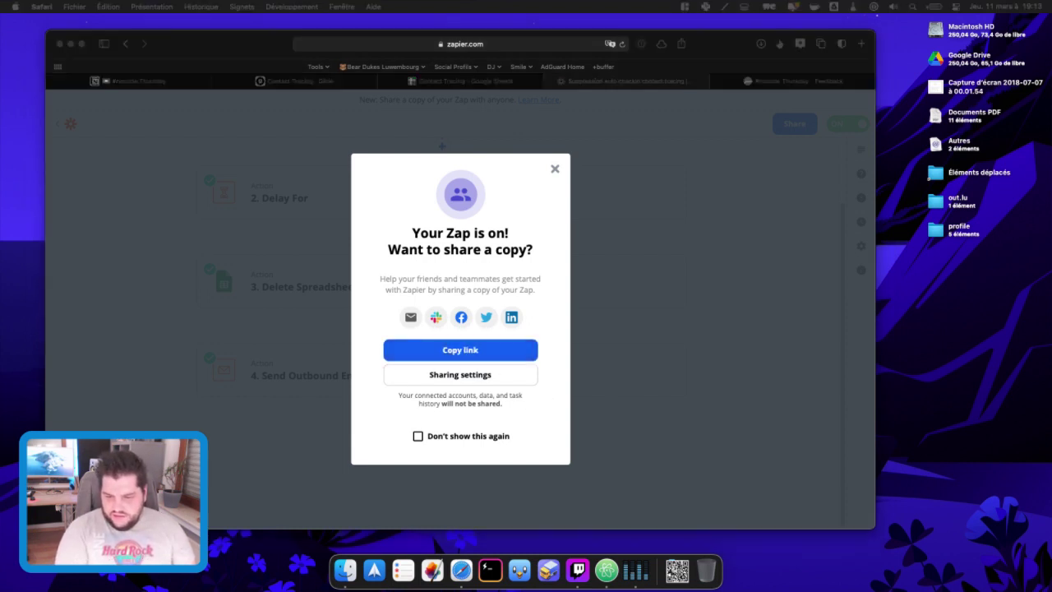
pyautogui.click(454, 359)
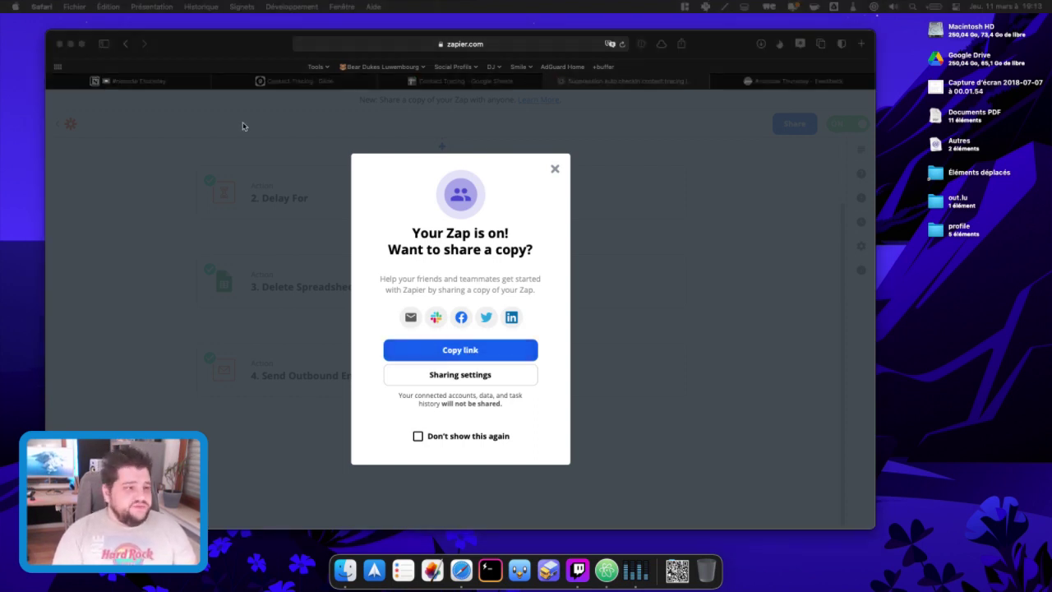
# Step: Switch to the #nocode Thursday page in Notion and open the Simple Contact Tracing stream entry tagged with Zapier
pyautogui.click(139, 83)
pyautogui.scroll(-5, 510, 420)
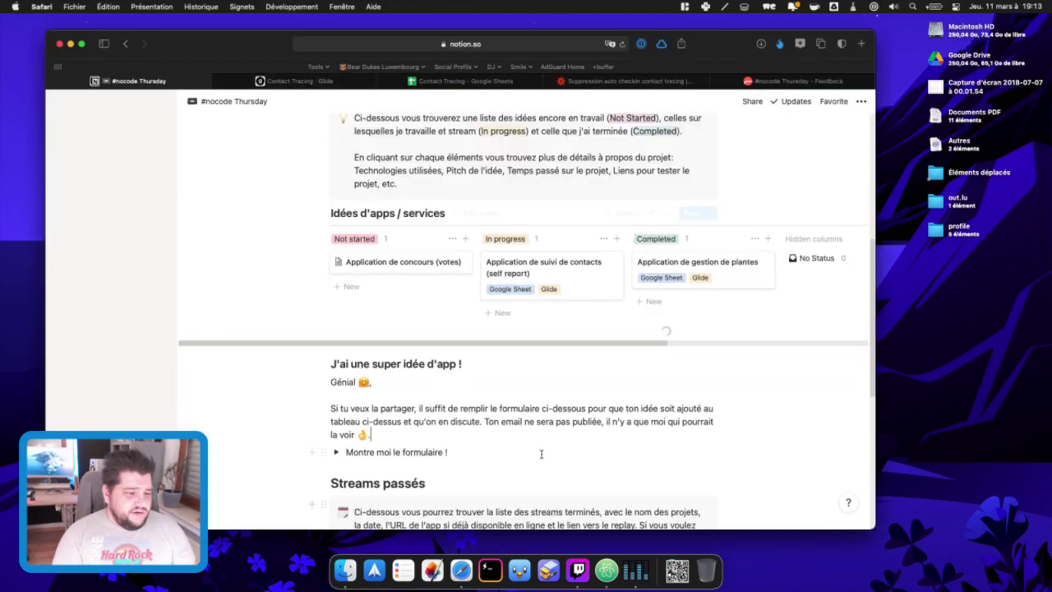
pyautogui.scroll(10, 510, 419)
pyautogui.scroll(-8, 455, 456)
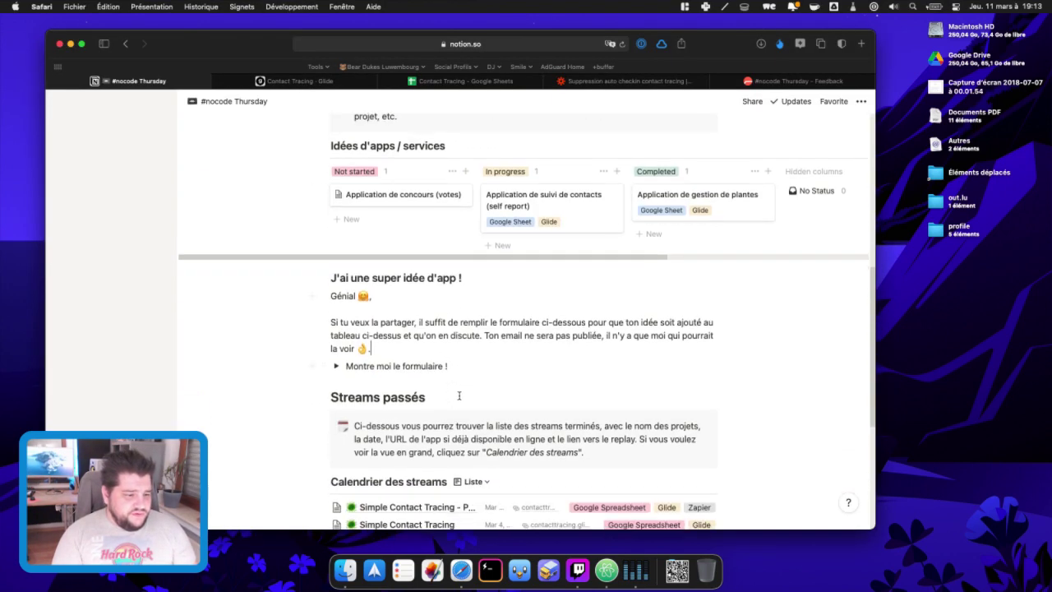
pyautogui.click(476, 328)
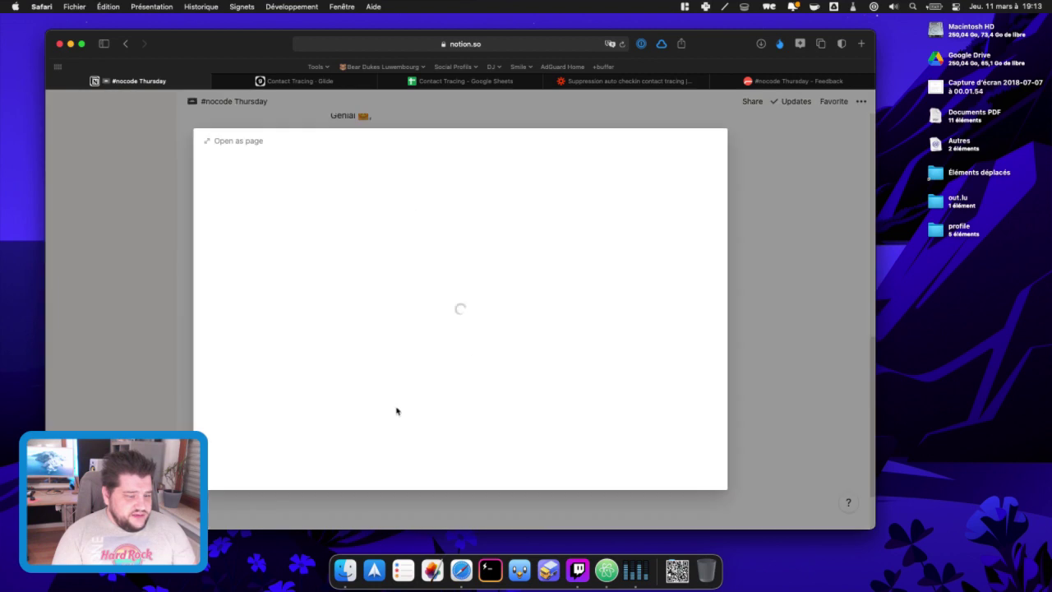
pyautogui.scroll(-5, 473, 390)
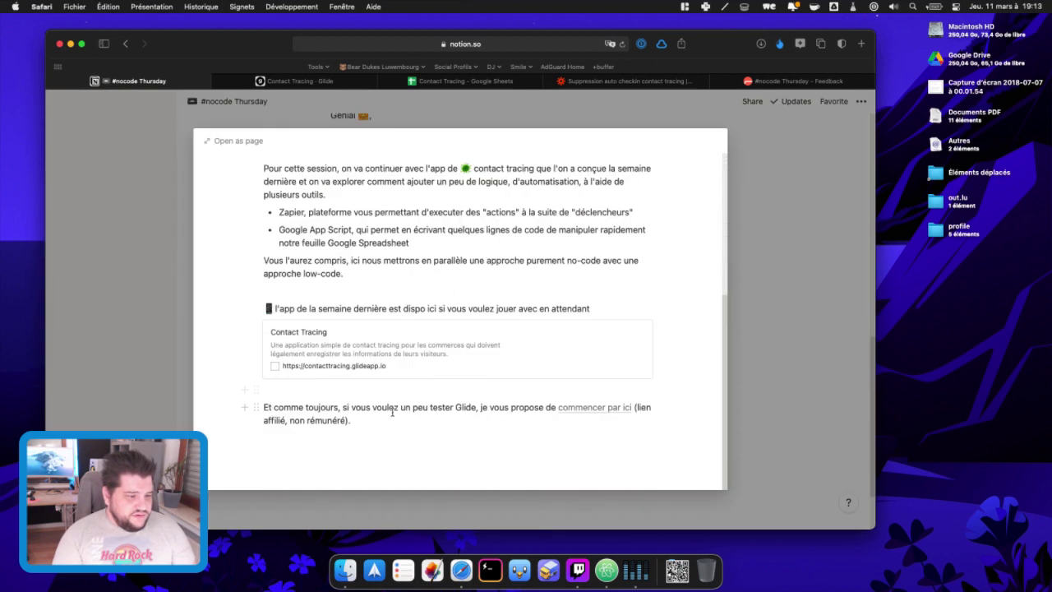
# Step: Paste the Zap's share link as a bookmark below the Glide referral text in the stream entry
pyautogui.press('Return')
pyautogui.press('super+v')
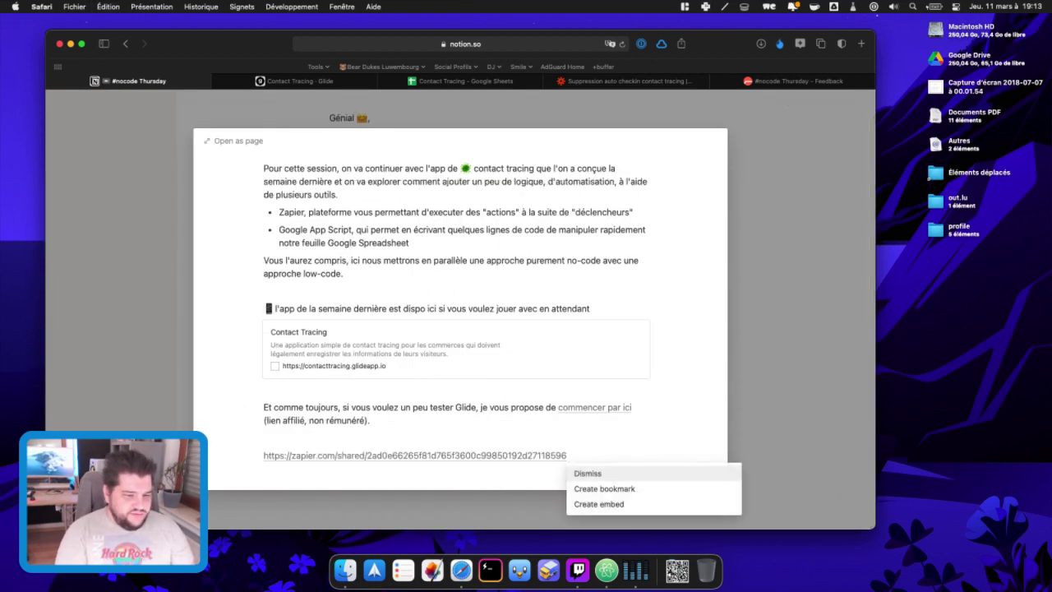
pyautogui.press('Down')
pyautogui.press('Return')
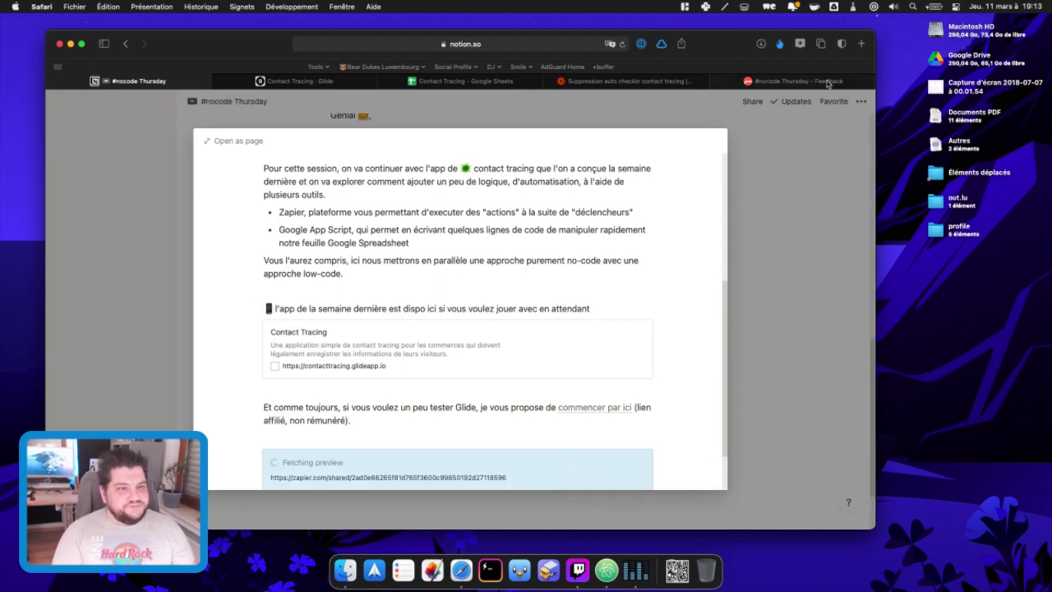
# Step: View the Contact Tracing app in Glide and the empty rows below the check-ins in its Google Sheet
pyautogui.click(313, 82)
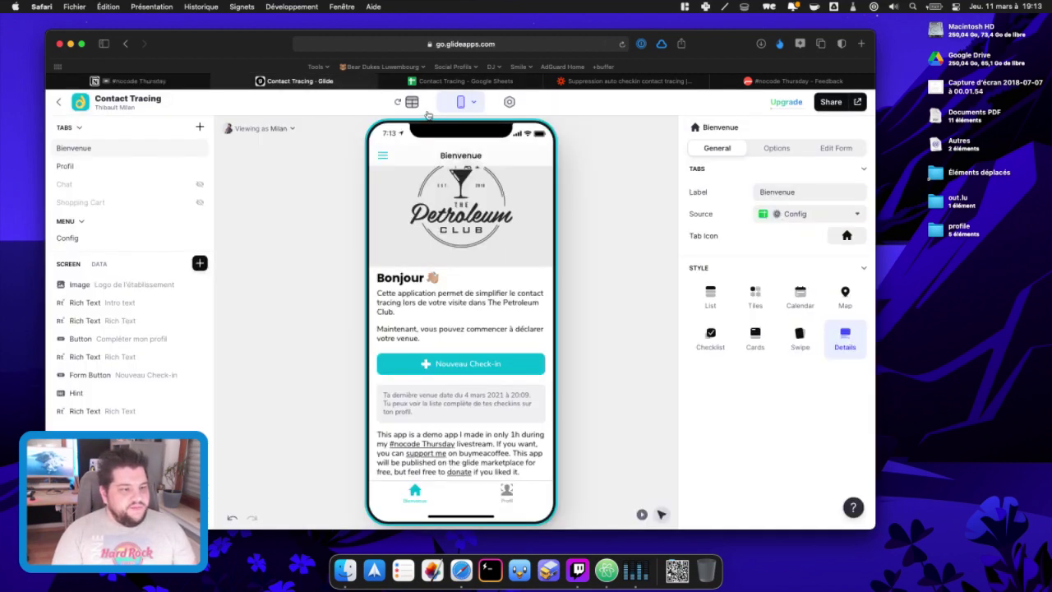
pyautogui.click(461, 82)
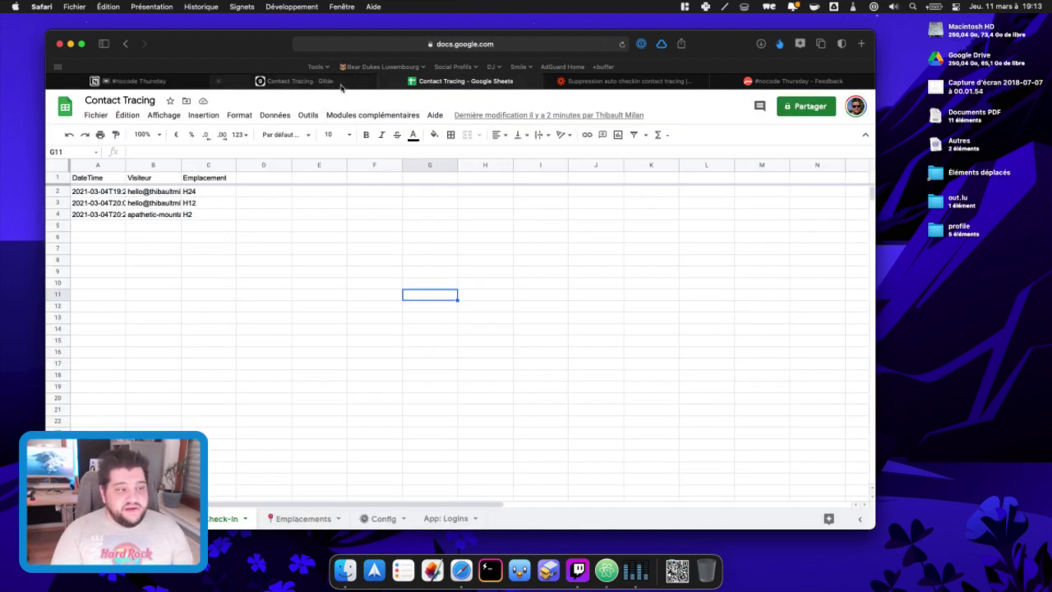
pyautogui.moveTo(84, 227); pyautogui.dragTo(238, 241)
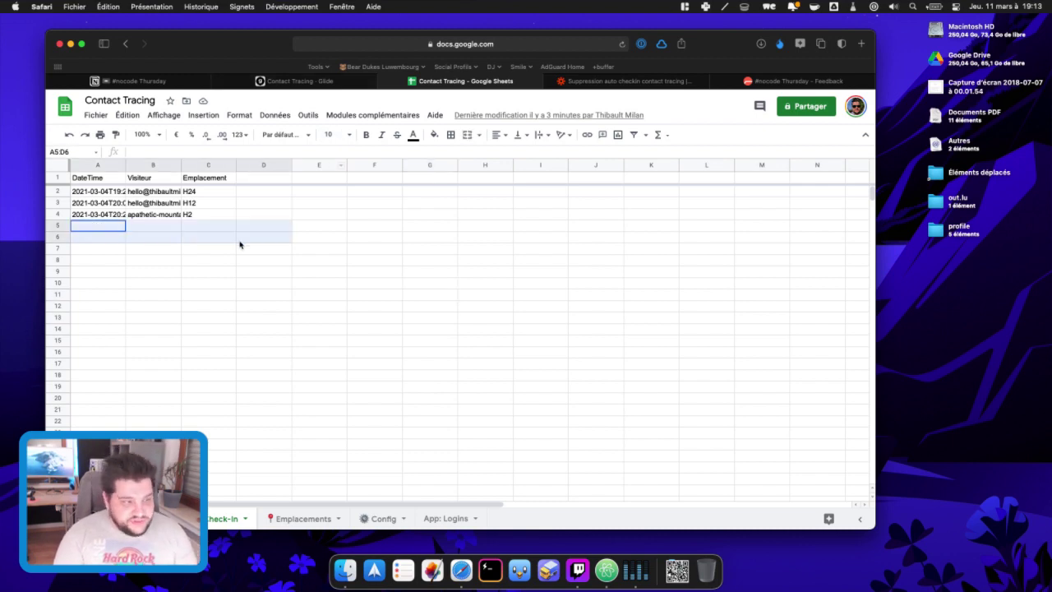
pyautogui.click(374, 259)
# Step: Return to the Zap in Zapier and dismiss its sharing prompt
pyautogui.click(625, 81)
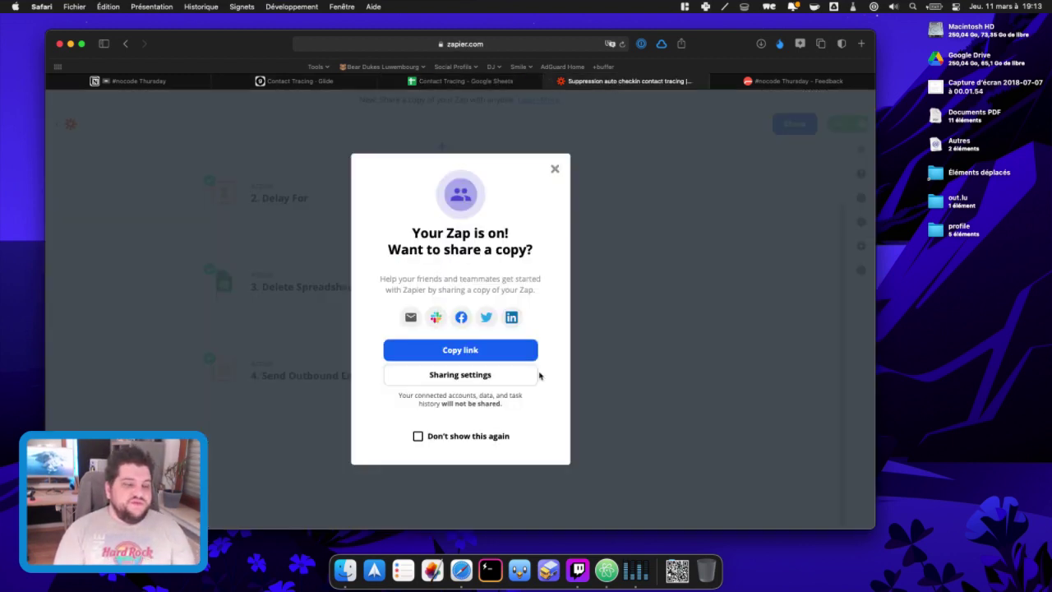
pyautogui.moveTo(629, 287); pyautogui.dragTo(577, 176)
pyautogui.click(554, 168)
pyautogui.scroll(2, 608, 425)
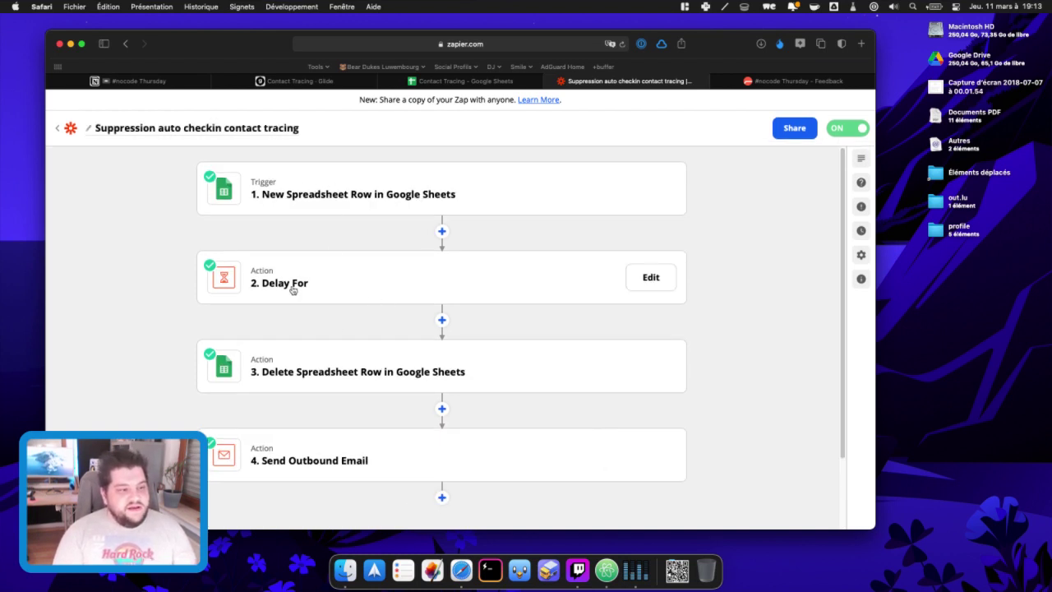
# Step: Review the Zap's trigger and actions alongside the check-in rows in the Contact Tracing spreadsheet
pyautogui.moveTo(390, 458)
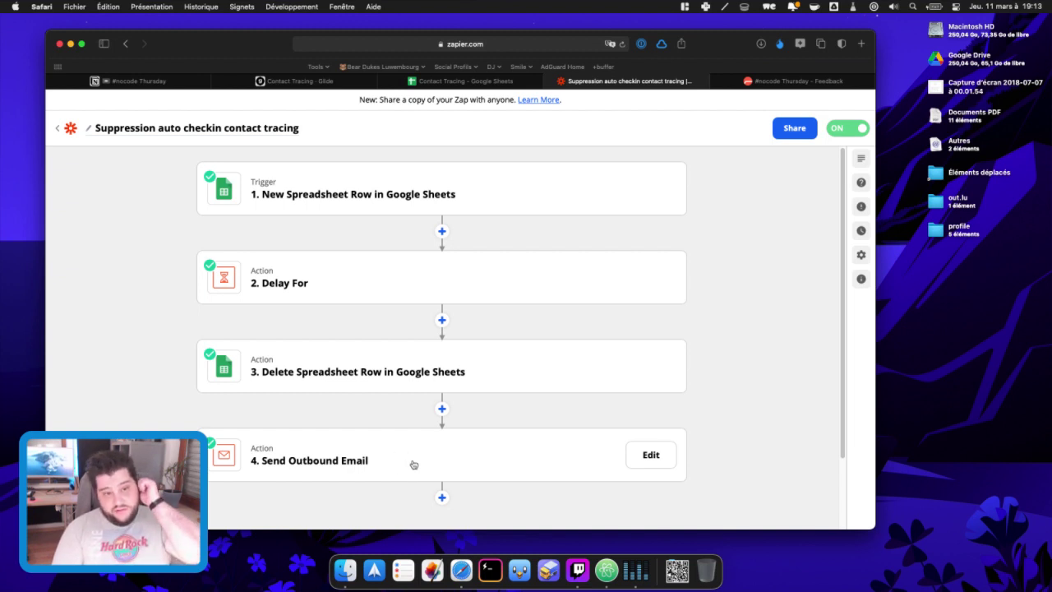
pyautogui.moveTo(353, 282)
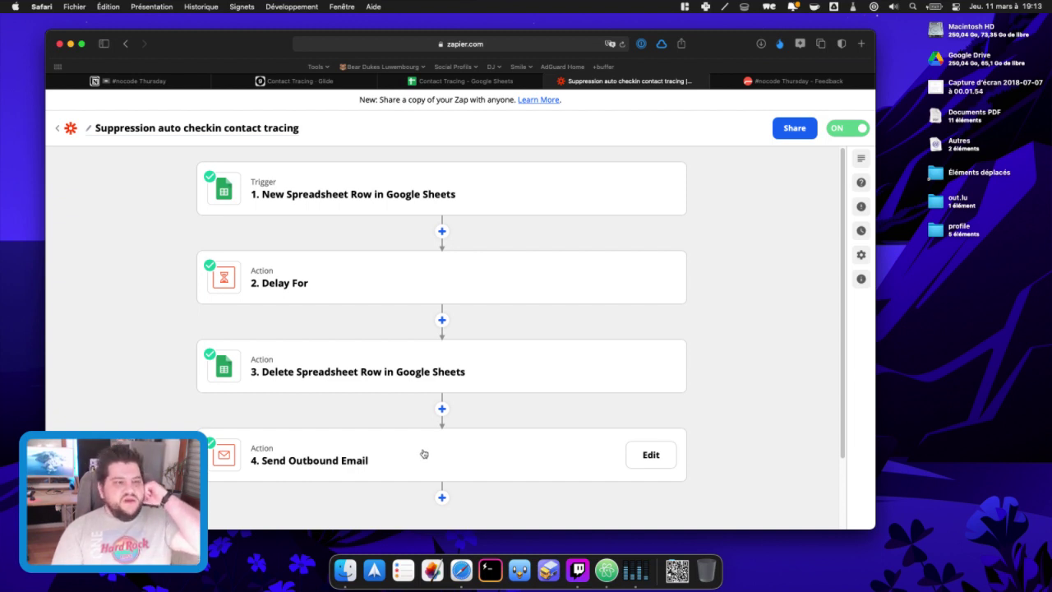
pyautogui.moveTo(451, 348)
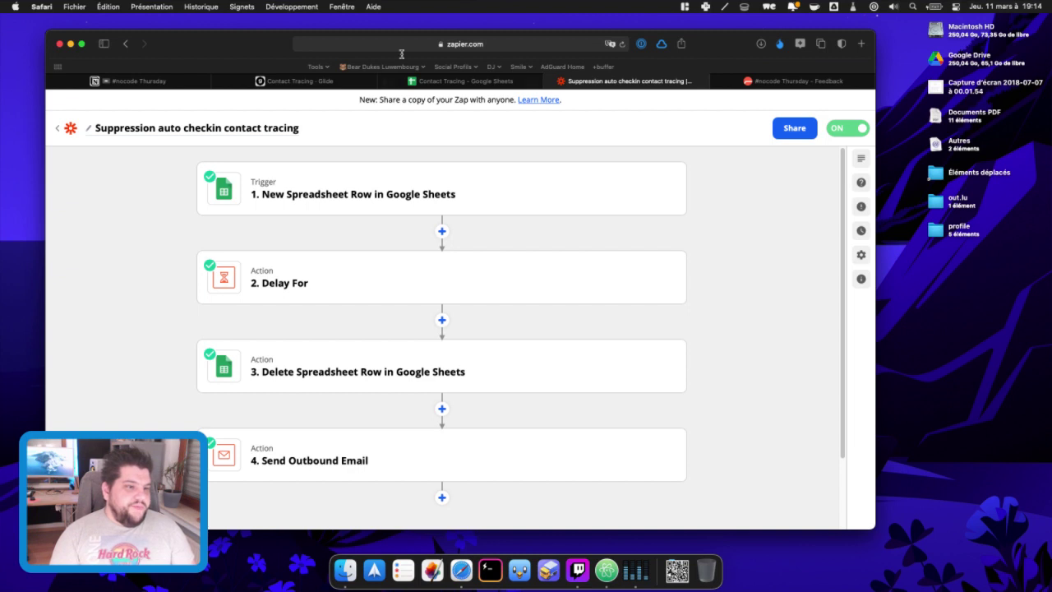
pyautogui.click(457, 82)
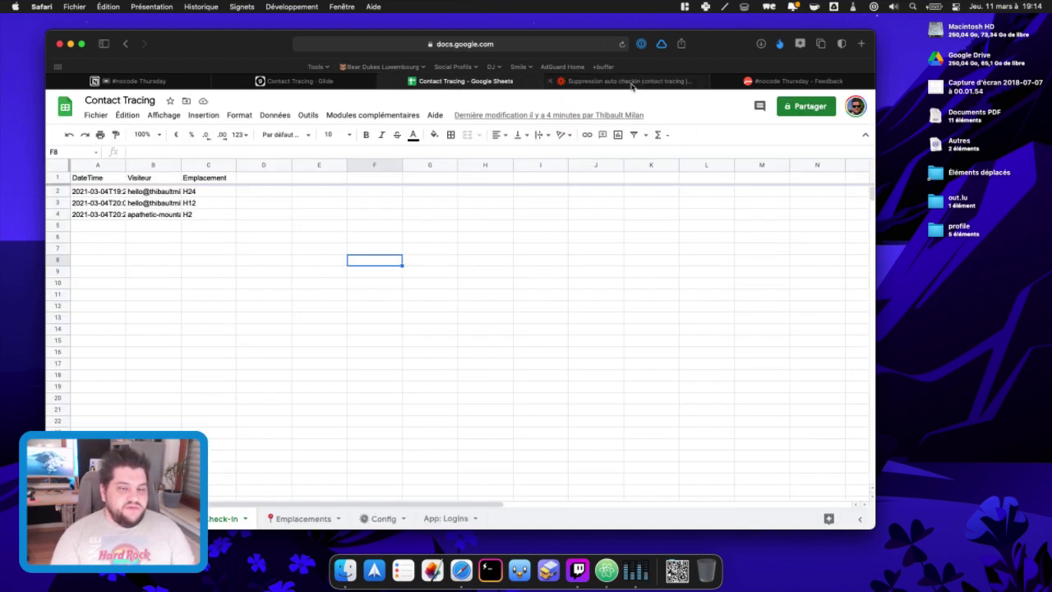
pyautogui.moveTo(631, 85)
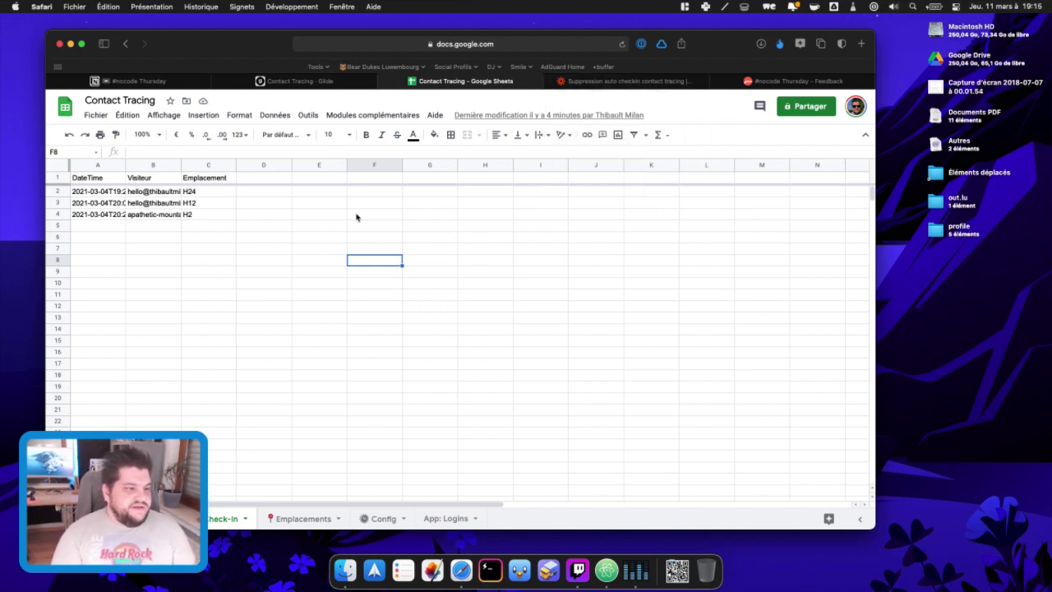
pyautogui.click(610, 83)
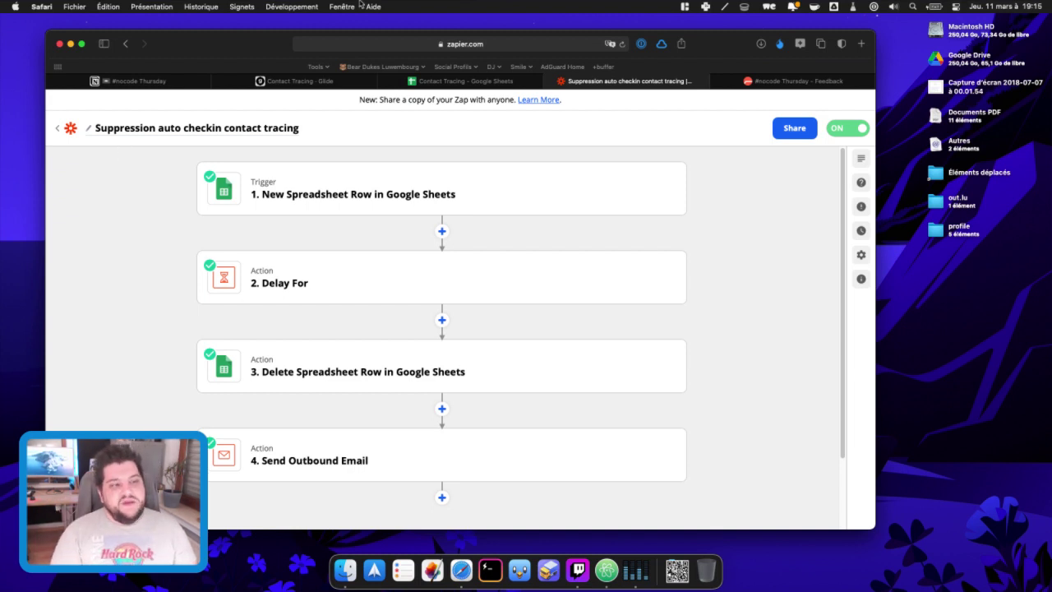
pyautogui.click(458, 82)
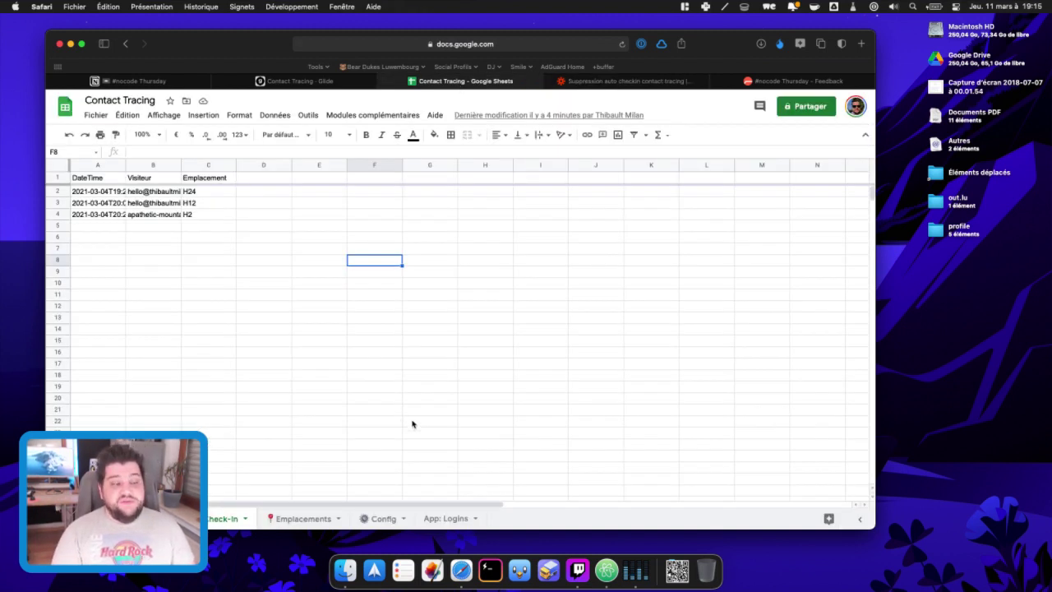
pyautogui.click(630, 83)
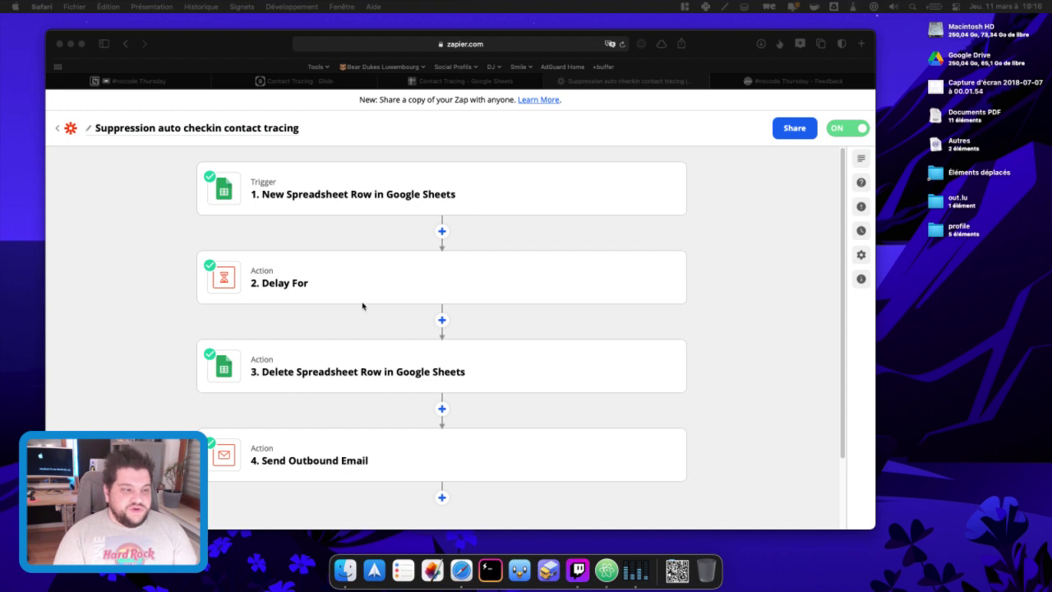
# Step: Add a Webhooks by Zapier action after the outbound email and look through its available action events
pyautogui.click(442, 502)
pyautogui.click(441, 496)
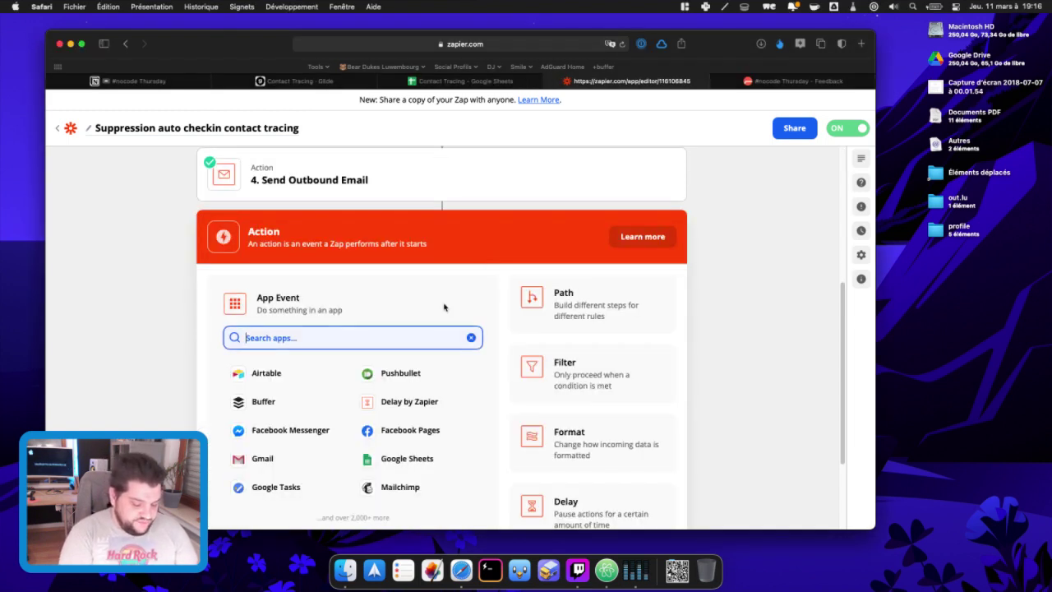
pyautogui.write('webko')
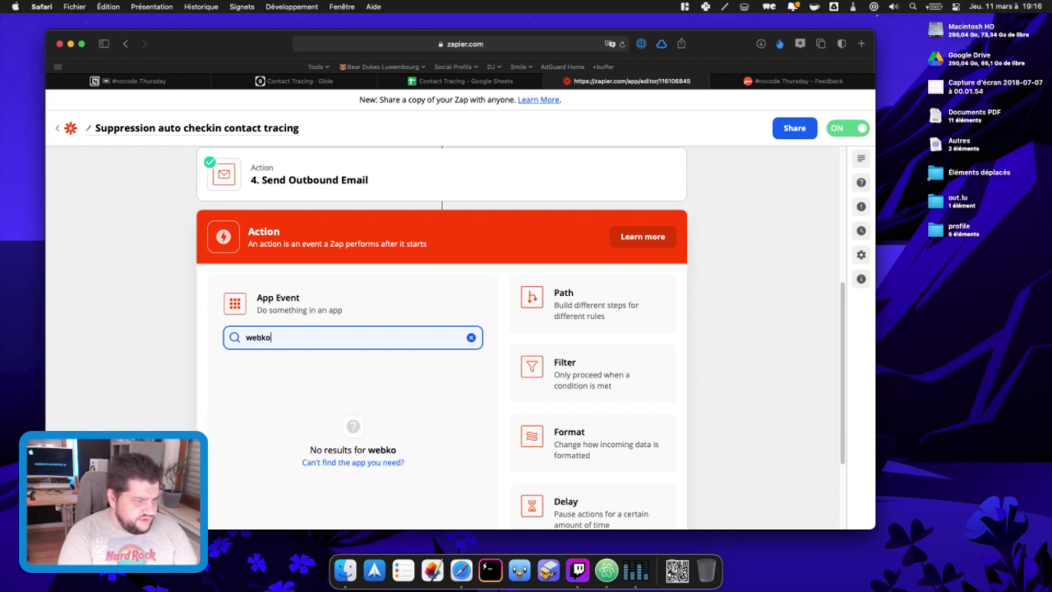
pyautogui.press('BackSpace')
pyautogui.press('BackSpace')
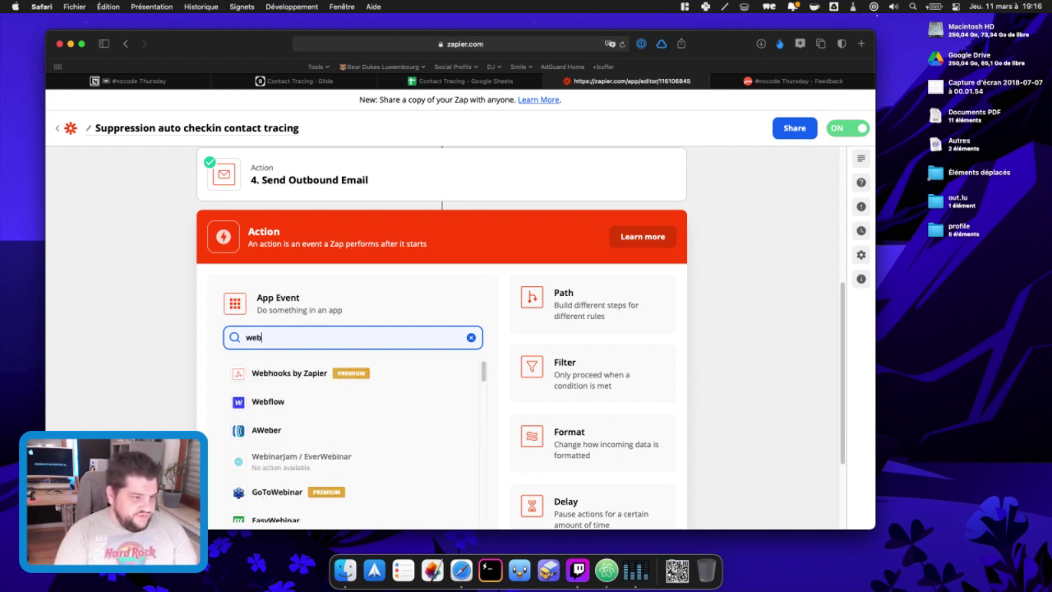
pyautogui.click(301, 376)
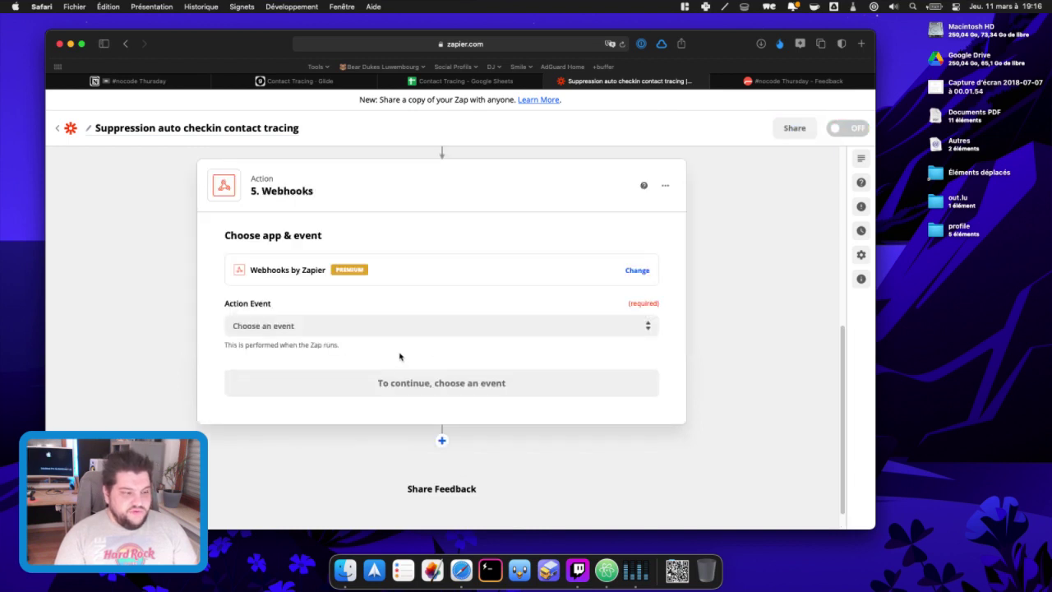
pyautogui.click(396, 323)
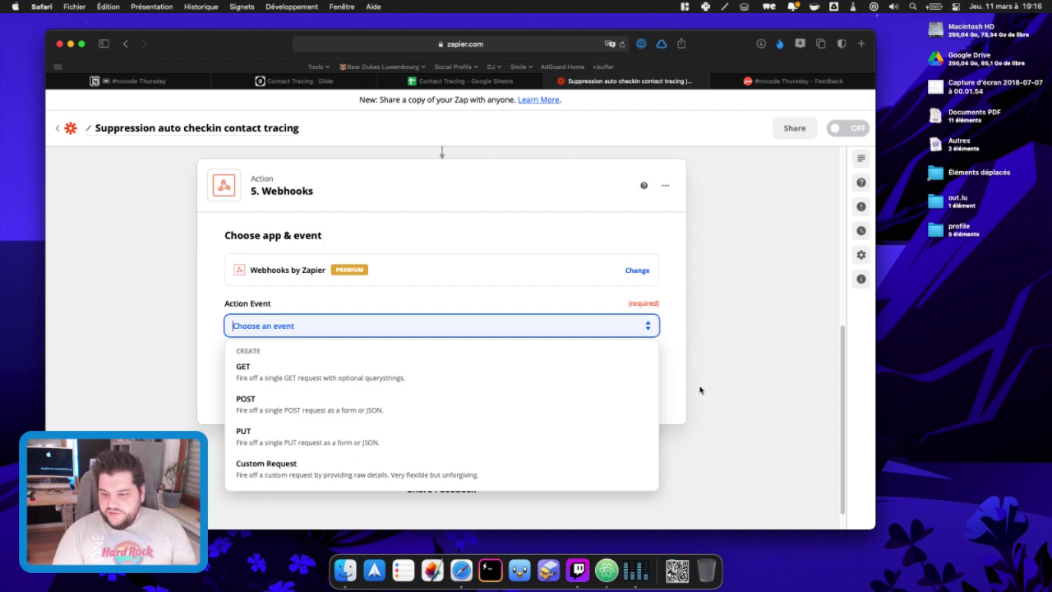
pyautogui.click(755, 385)
# Step: Delete the Webhooks action and turn the Zap back on, dismissing the share link notice
pyautogui.click(664, 186)
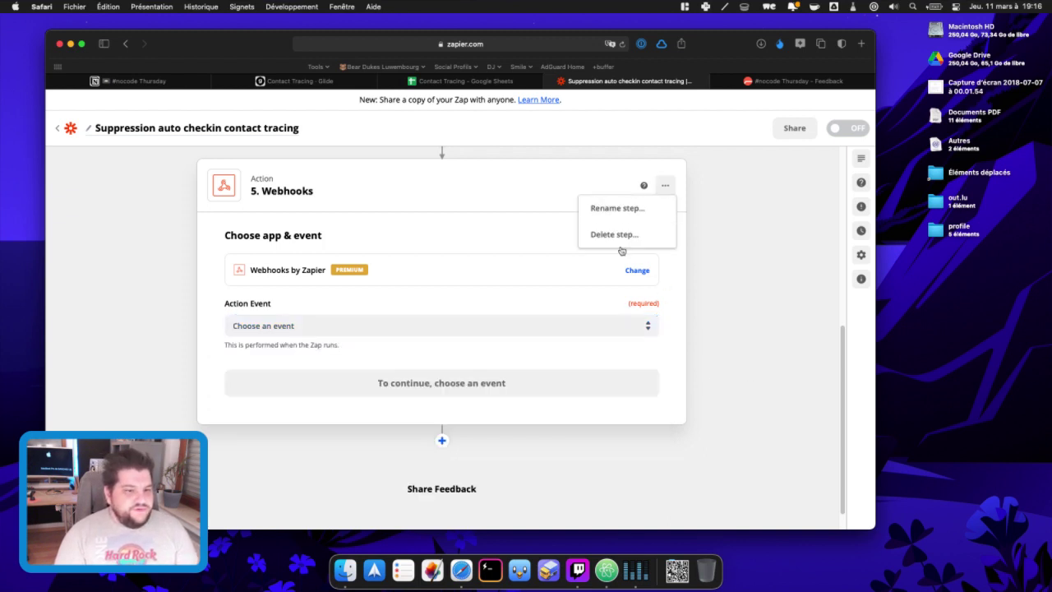
pyautogui.click(623, 237)
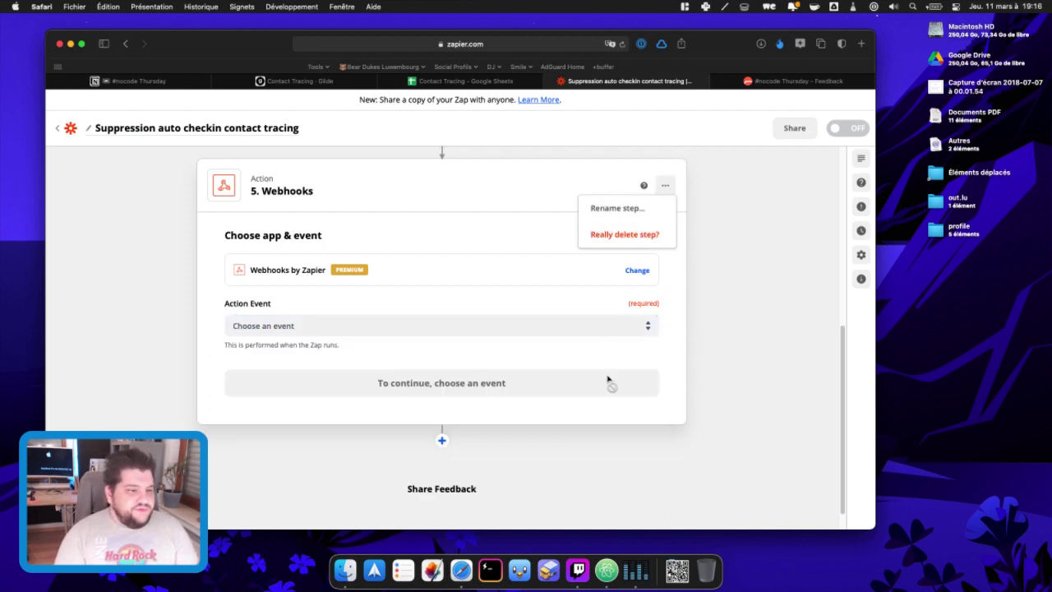
pyautogui.click(604, 233)
pyautogui.click(838, 129)
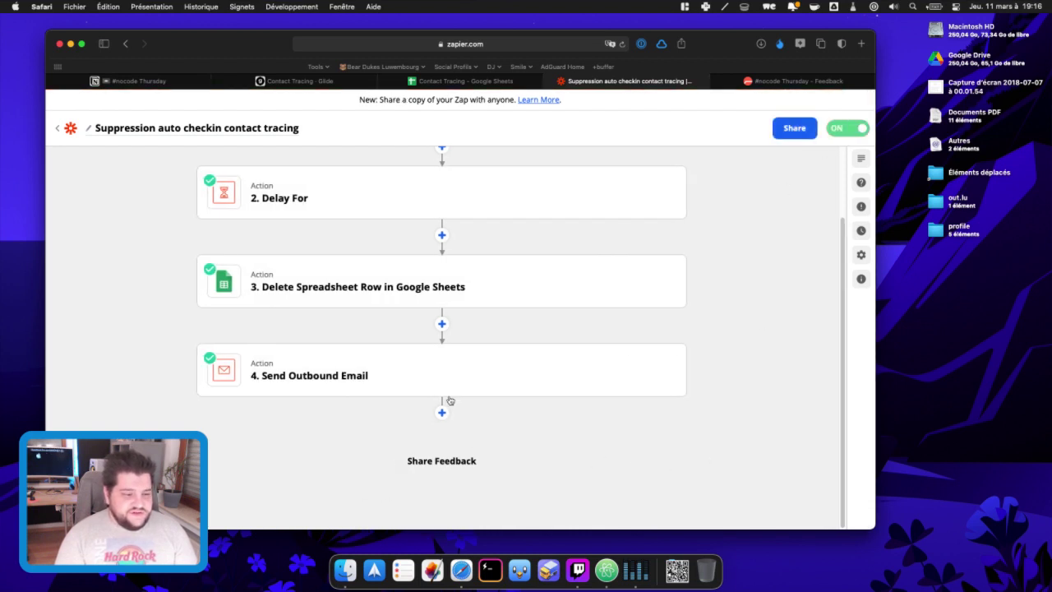
pyautogui.scroll(2, 493, 411)
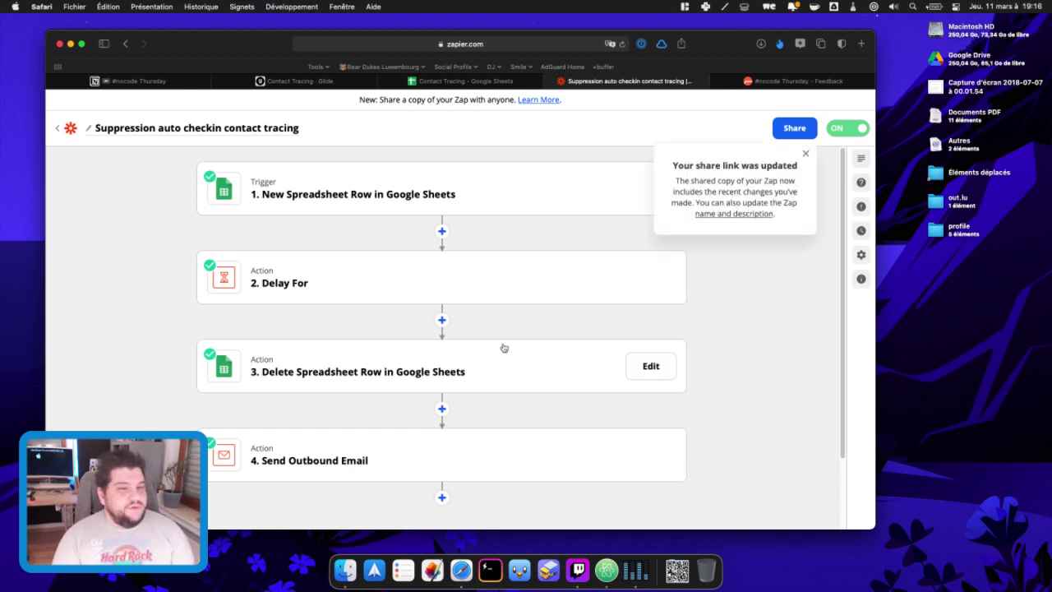
pyautogui.click(806, 154)
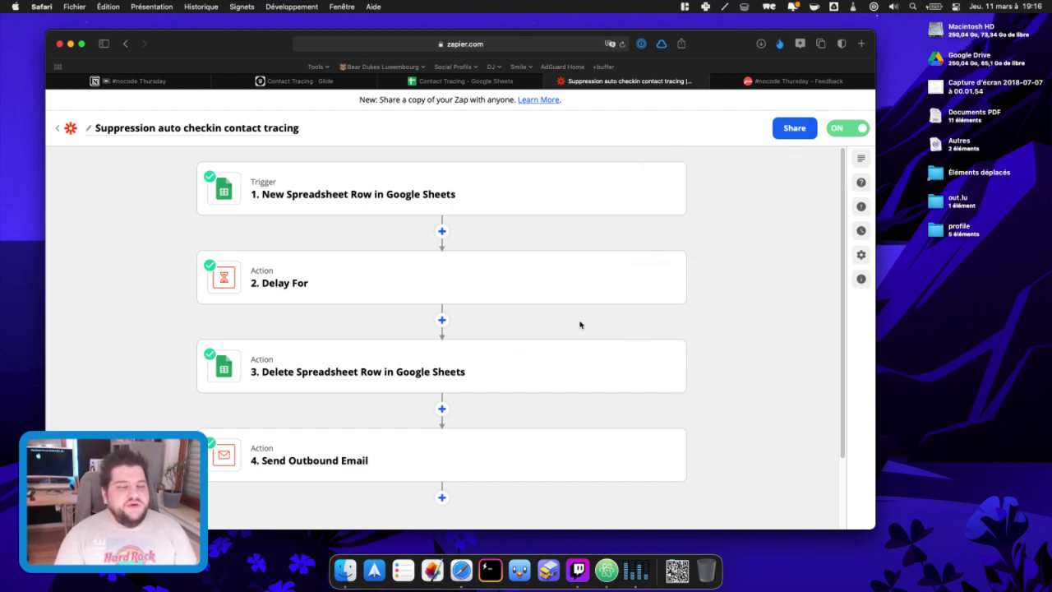
# Step: Open the Apps Script editor from the Contact Tracing spreadsheet
pyautogui.click(466, 81)
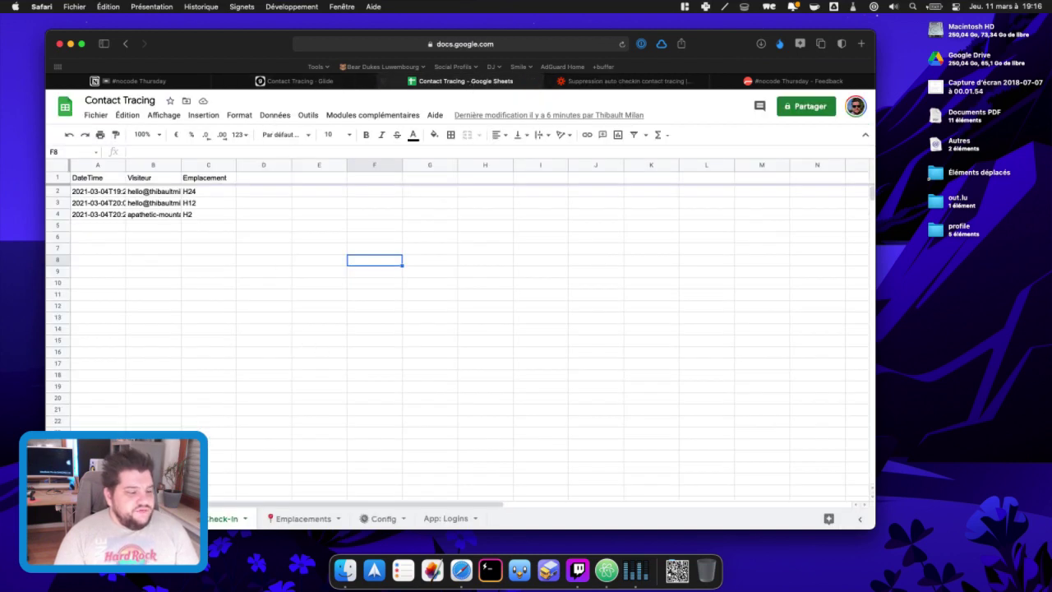
pyautogui.click(315, 118)
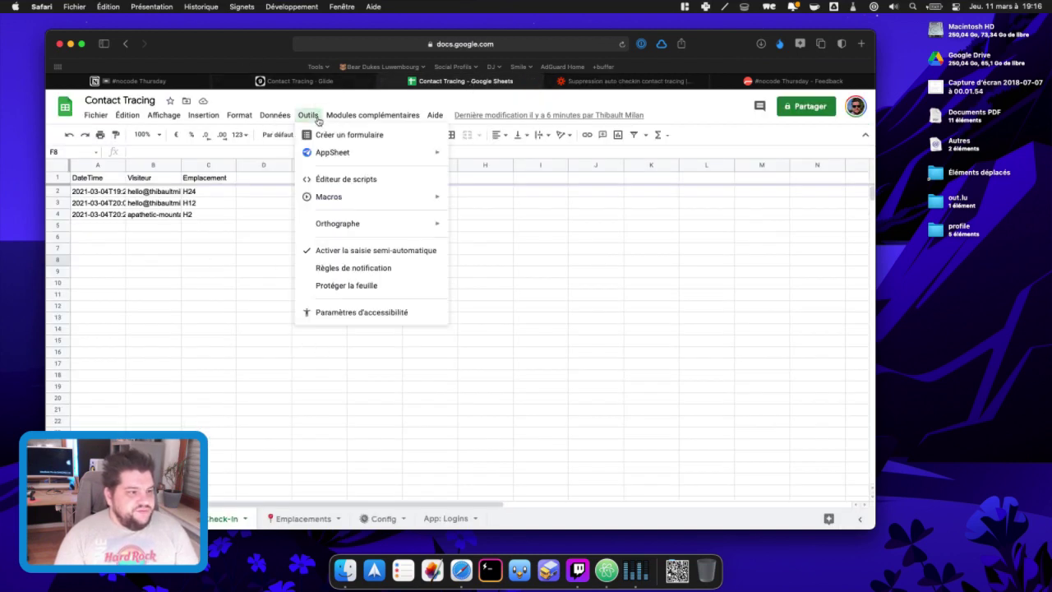
pyautogui.click(335, 180)
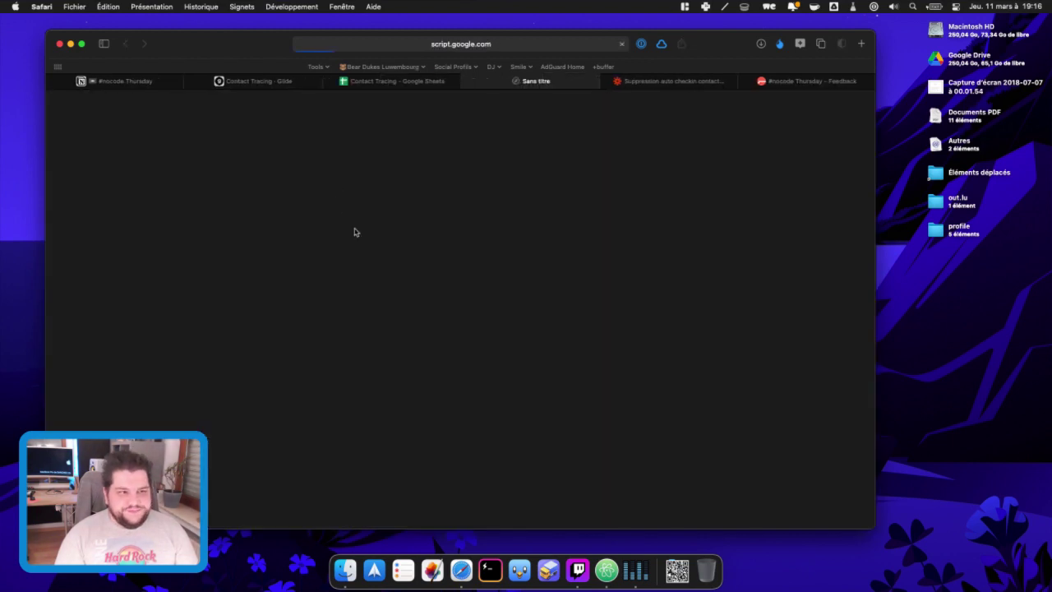
pyautogui.click(394, 81)
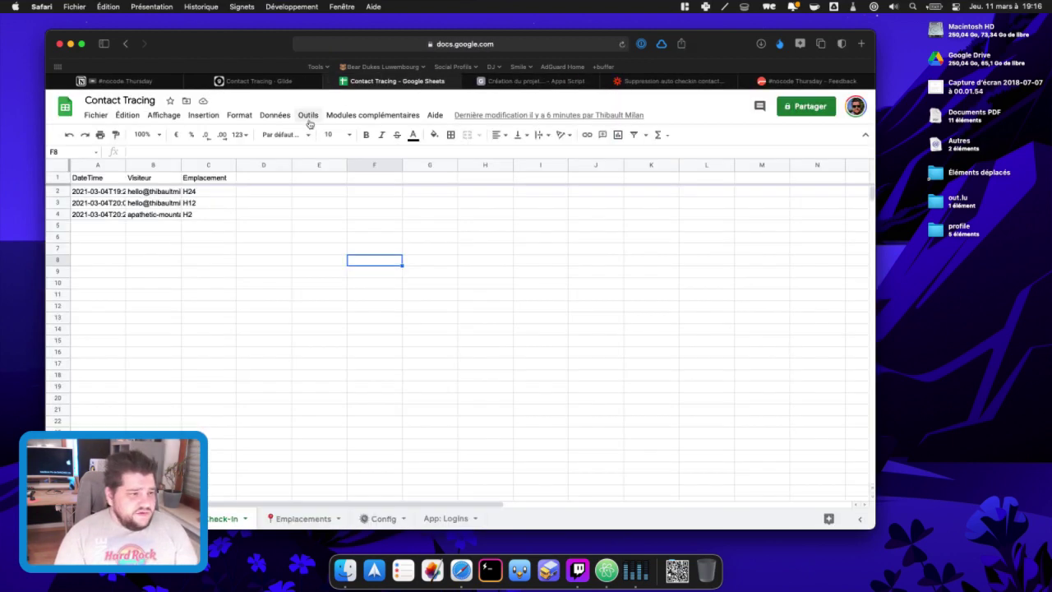
pyautogui.click(307, 117)
pyautogui.click(317, 178)
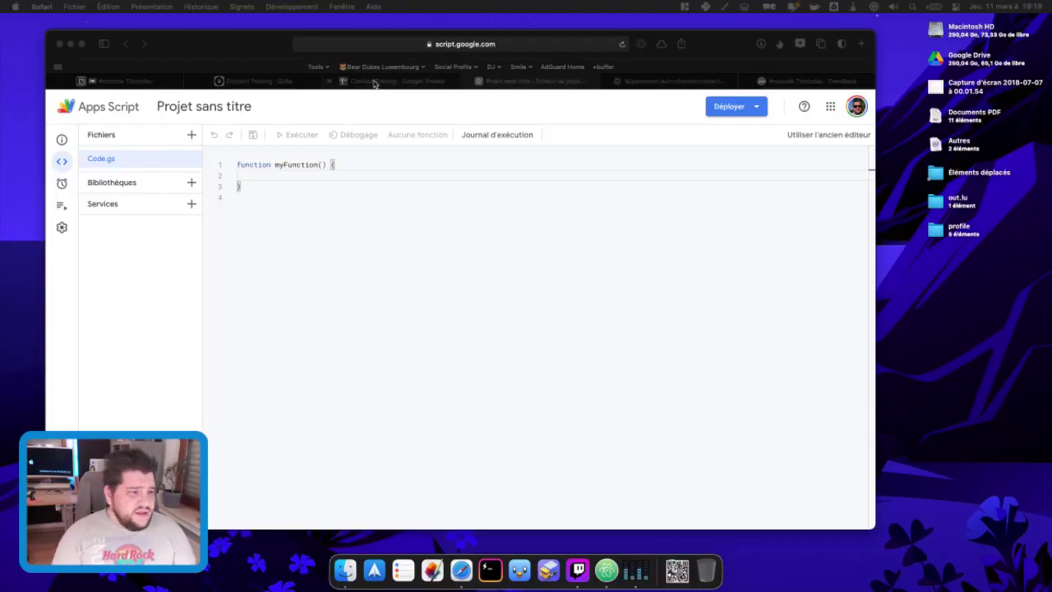
# Step: Return to the Zap and add a Path action after the outbound email
pyautogui.click(676, 81)
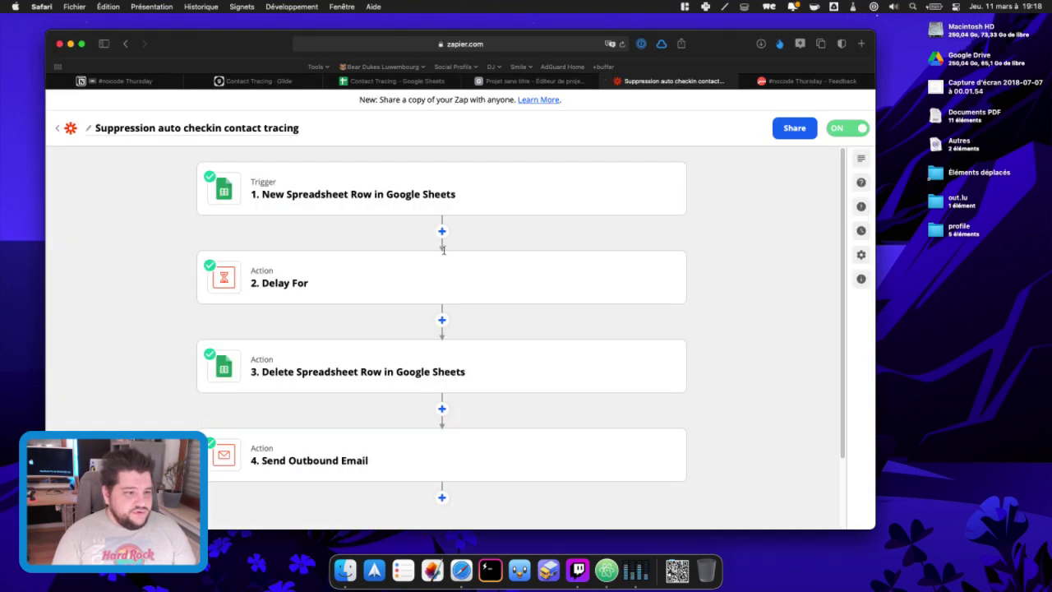
pyautogui.scroll(-2, 437, 415)
pyautogui.click(441, 413)
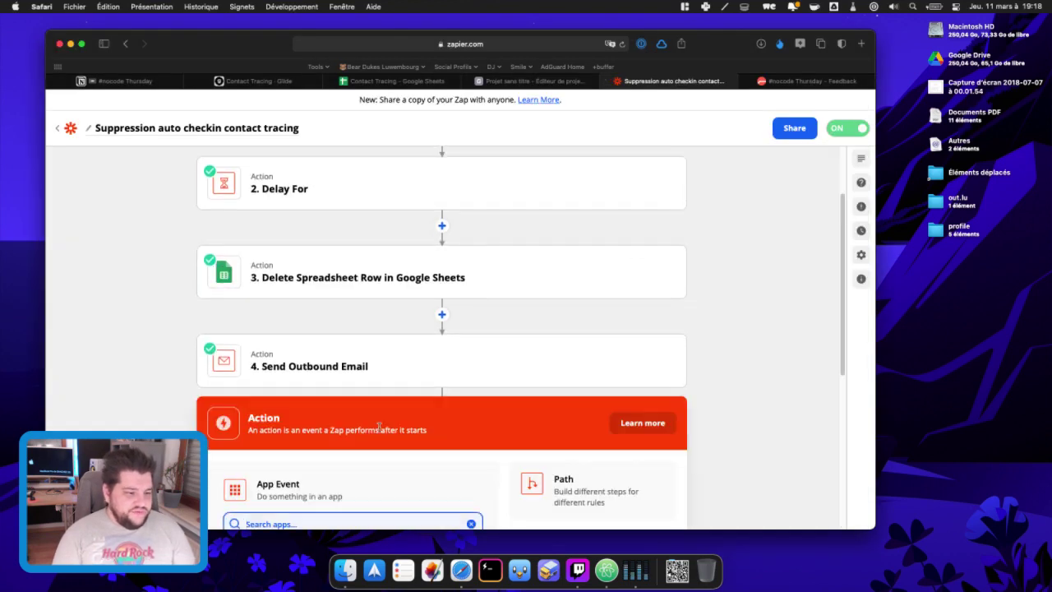
pyautogui.click(564, 169)
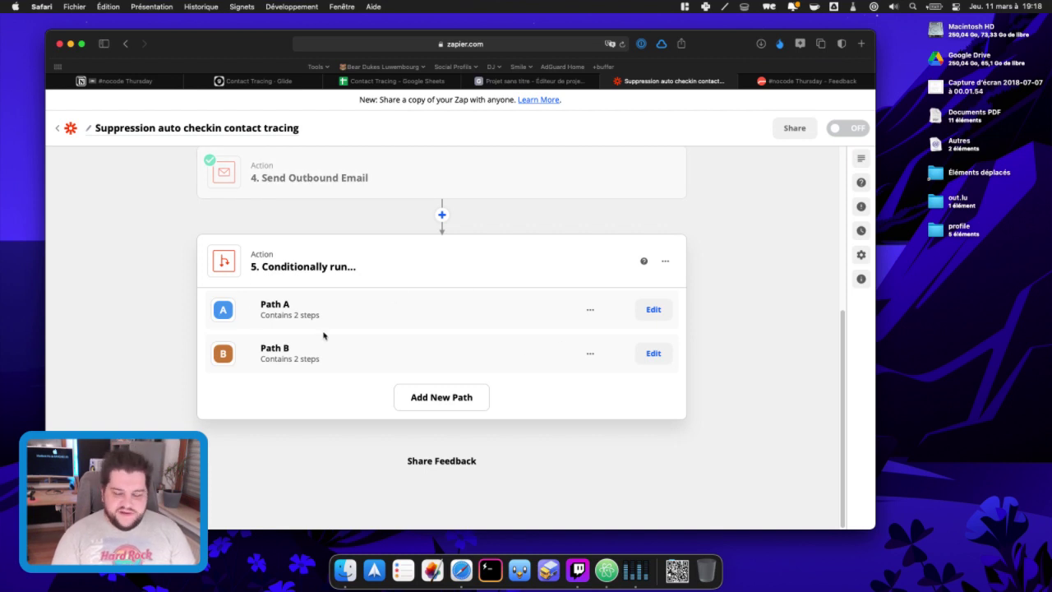
# Step: Delete the conditional path action and turn the Zap on again
pyautogui.click(665, 263)
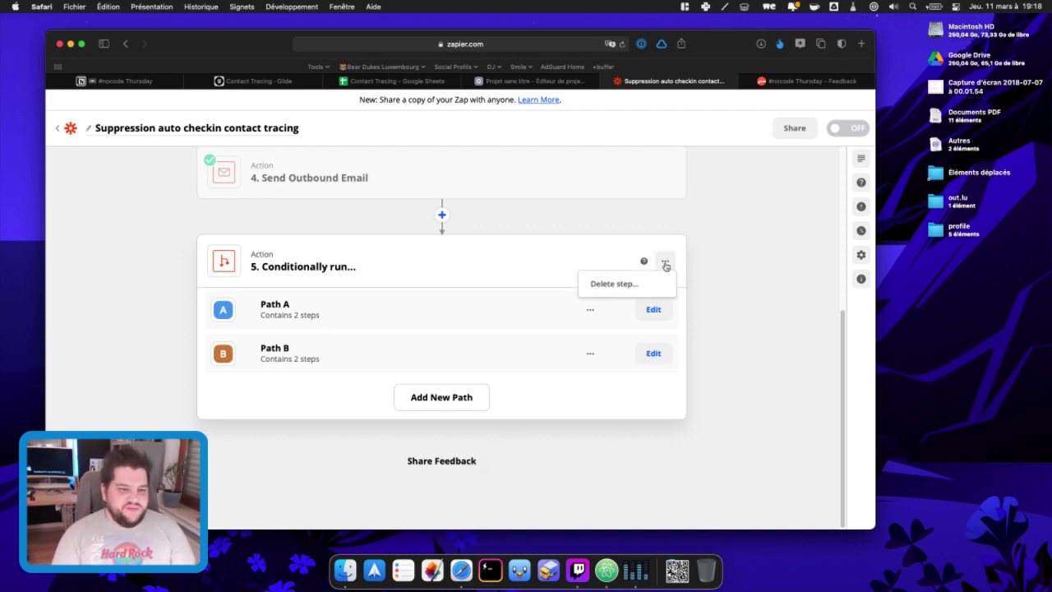
pyautogui.click(600, 284)
pyautogui.click(627, 288)
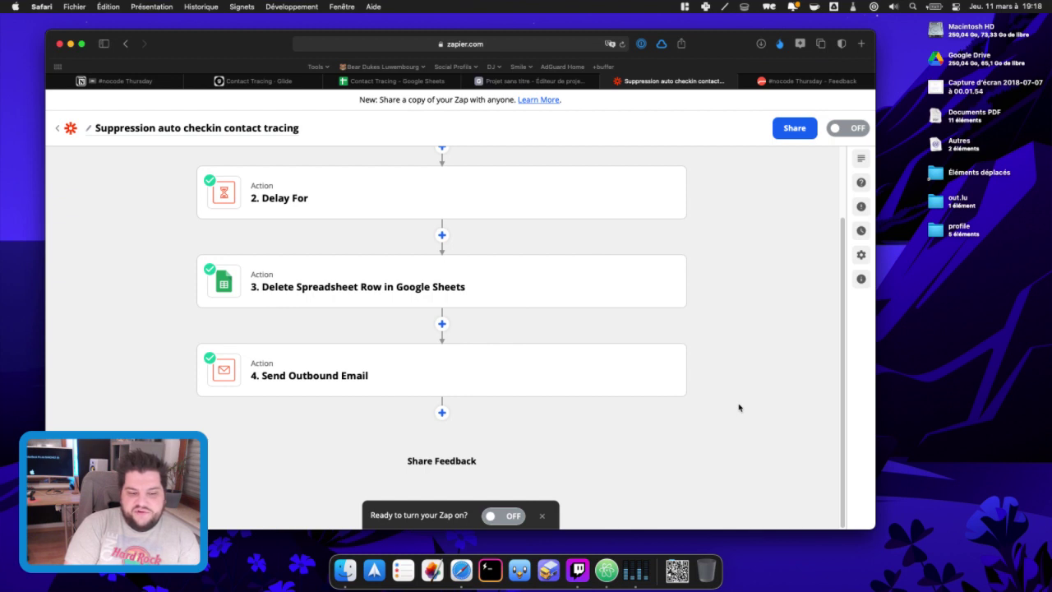
pyautogui.click(846, 129)
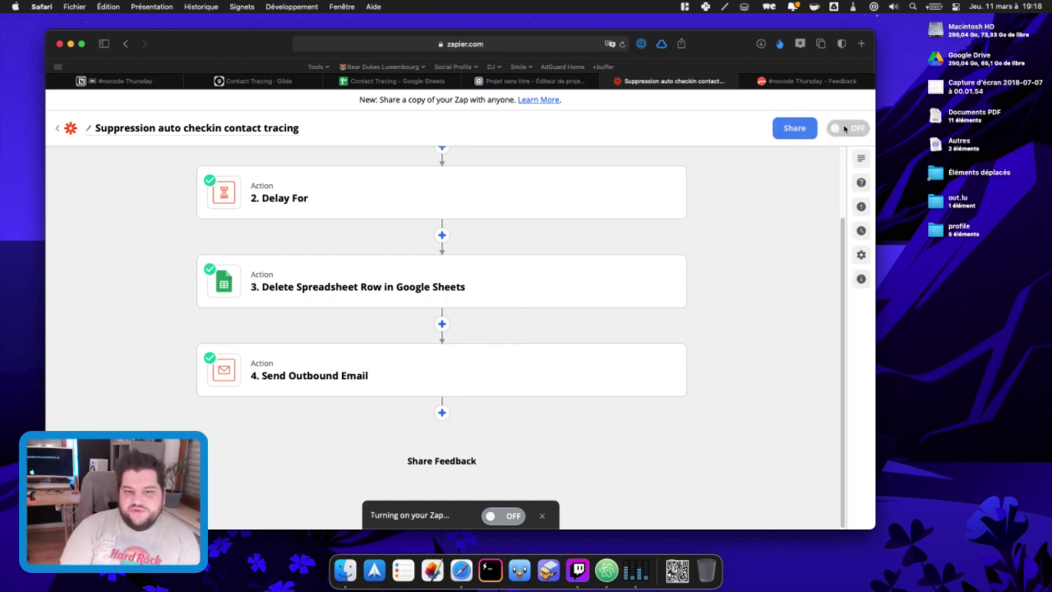